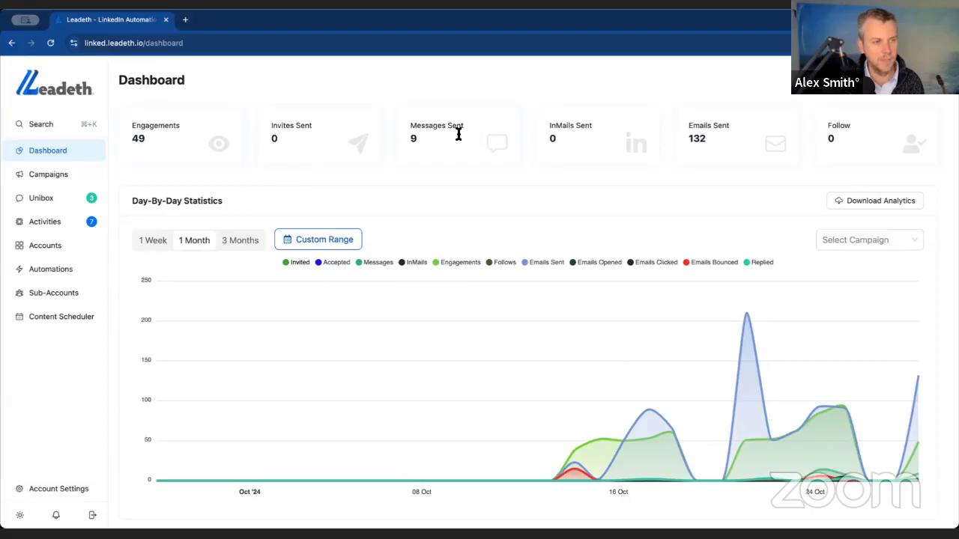
- Examine the dashboard's messages, InMails, emails and follow statistics and the campaigns available for filtering the day-by-day chart
left_click_drag(410, 125, 460, 125)
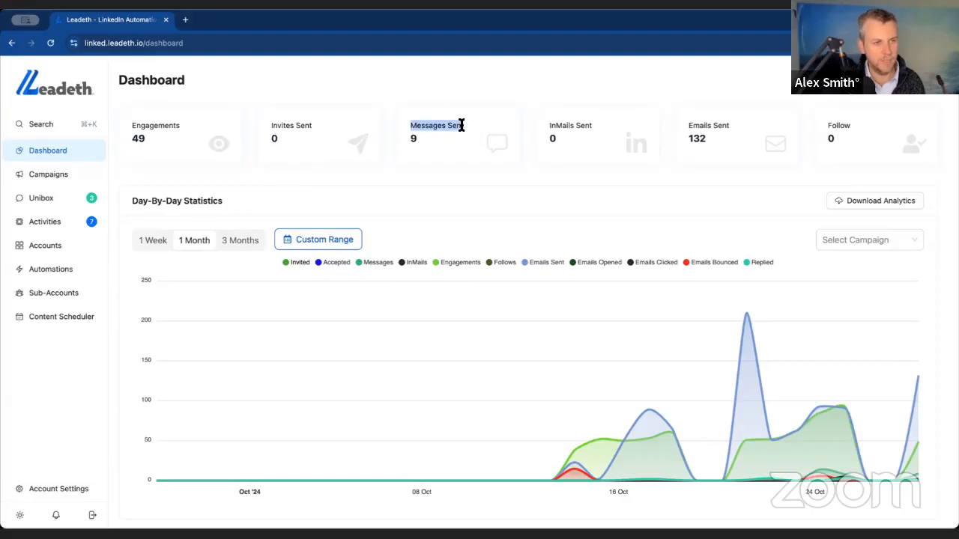
left_click(464, 127)
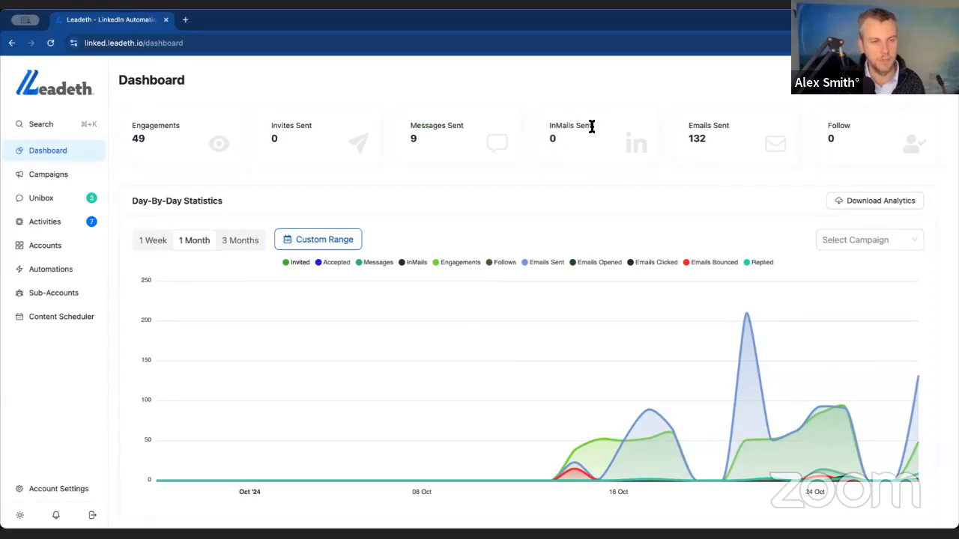
double_click(553, 139)
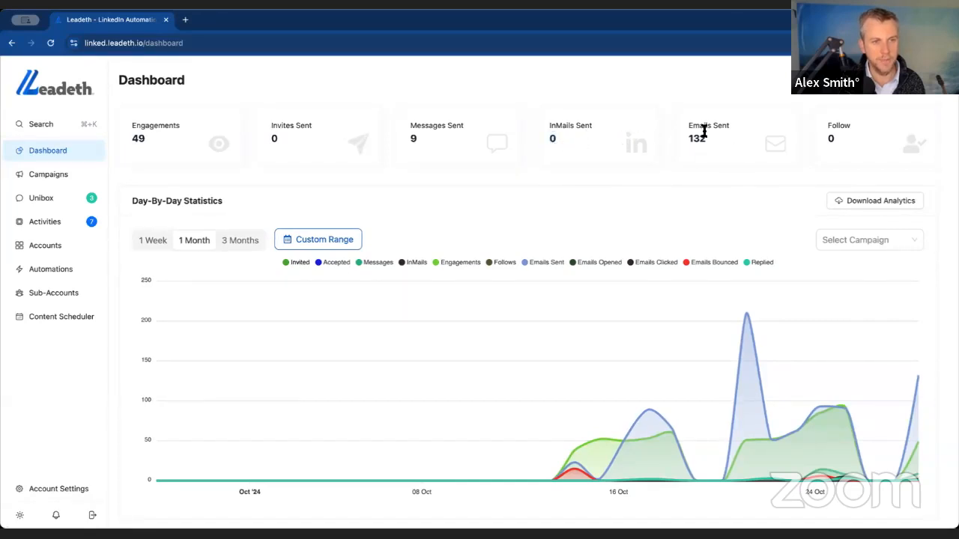
left_click_drag(687, 125, 729, 125)
left_click(728, 126)
left_click_drag(831, 125, 847, 125)
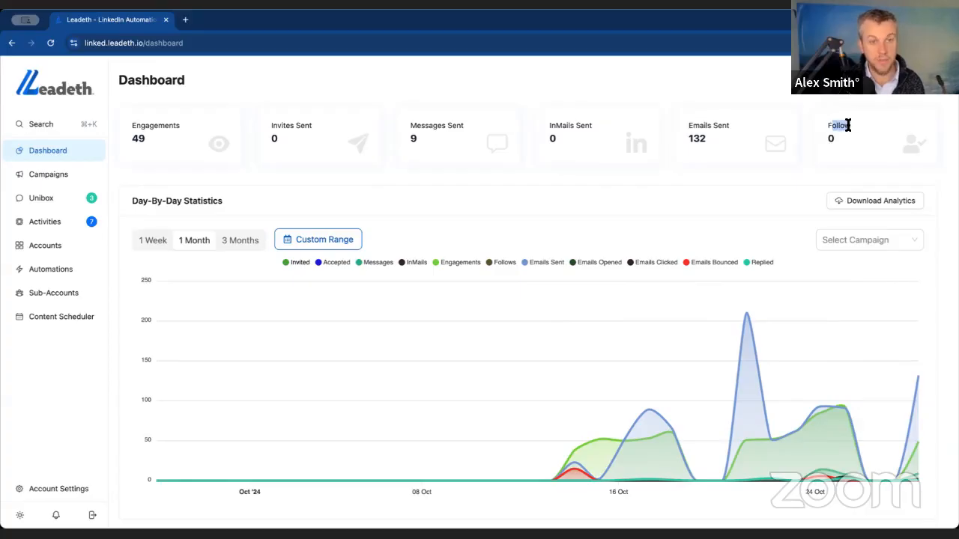
left_click(847, 126)
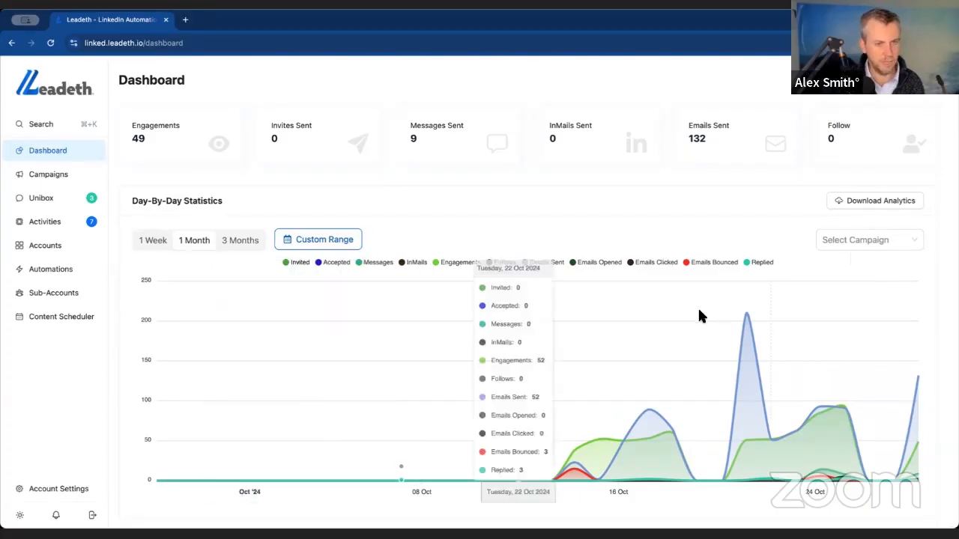
left_click(835, 243)
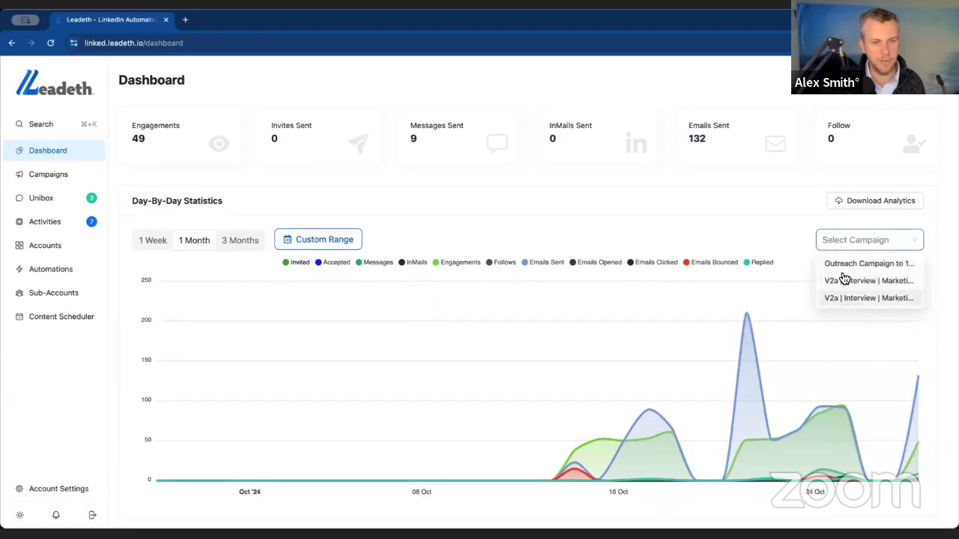
left_click(796, 248)
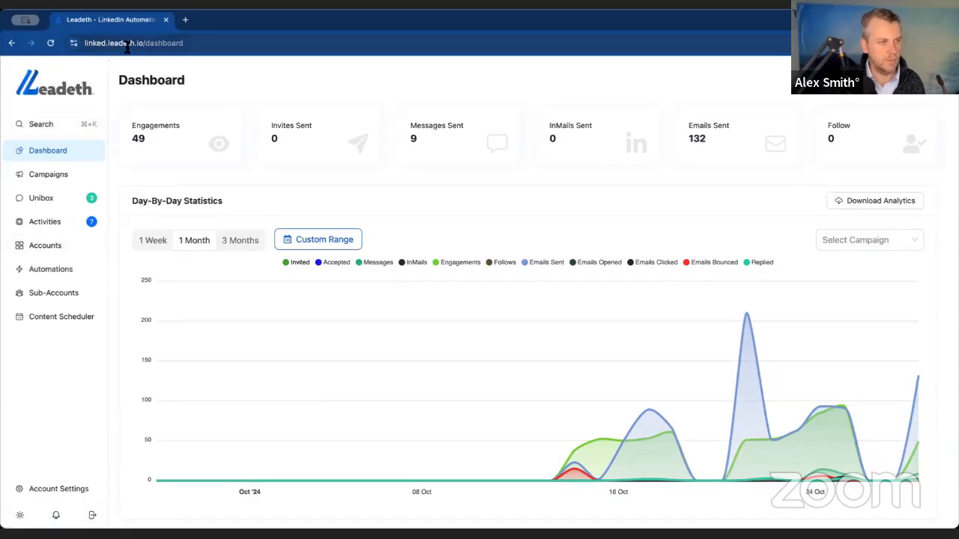
- Open the form for connecting a new LinkedIn account with credentials and review its fields
left_click(60, 247)
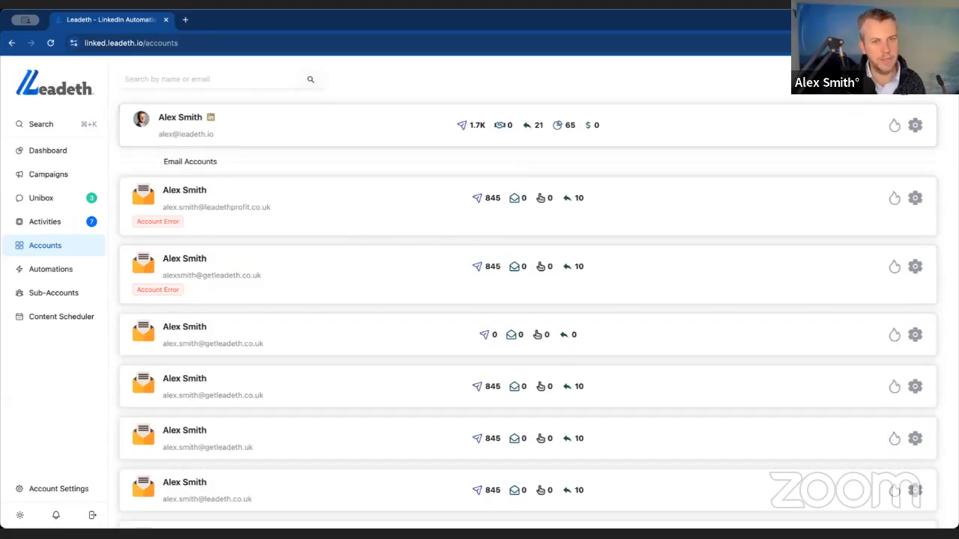
left_click(903, 79)
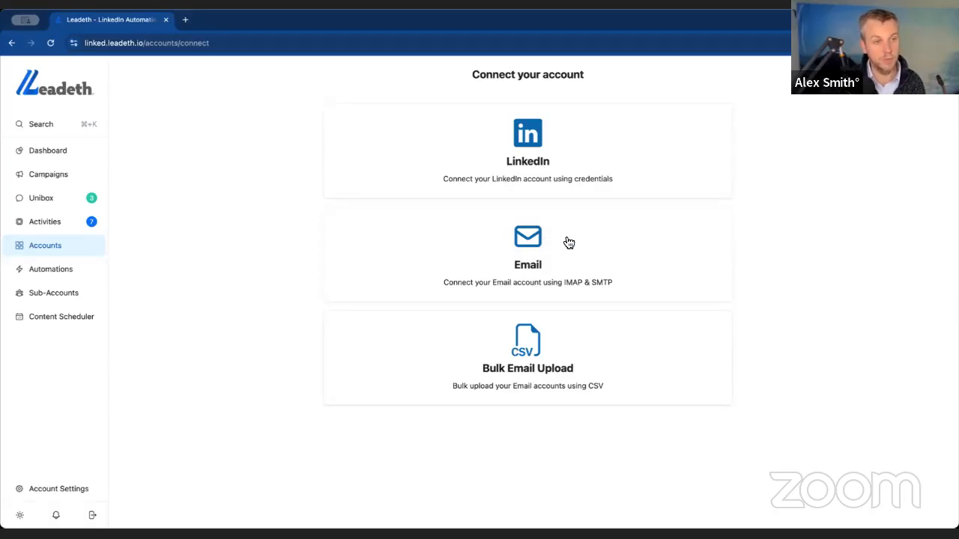
left_click(535, 147)
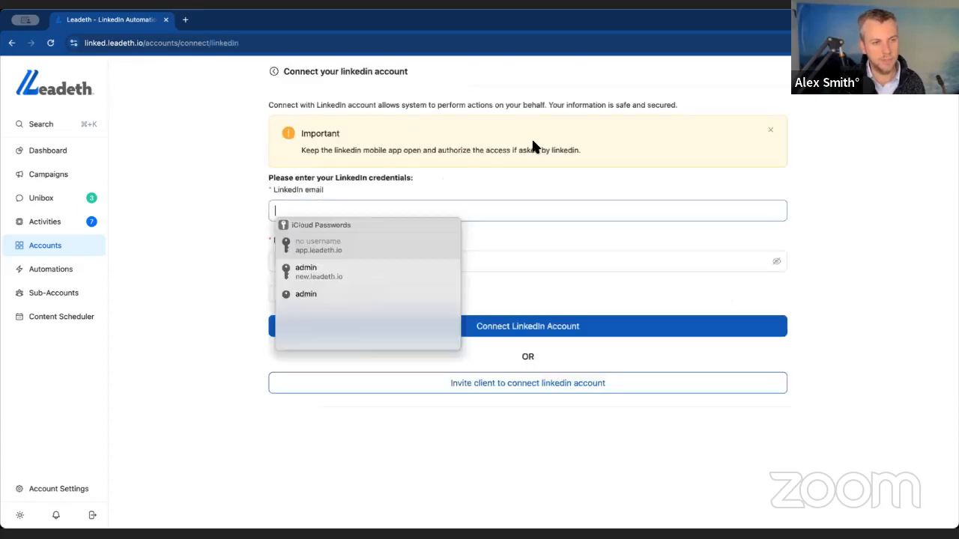
left_click(354, 204)
left_click(292, 189)
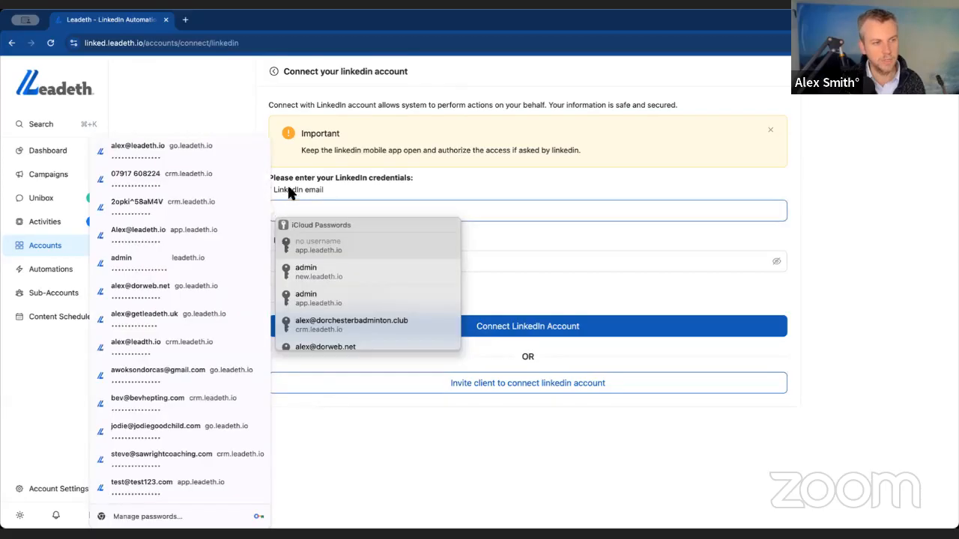
left_click_drag(293, 193, 324, 191)
left_click(318, 211)
left_click(320, 187)
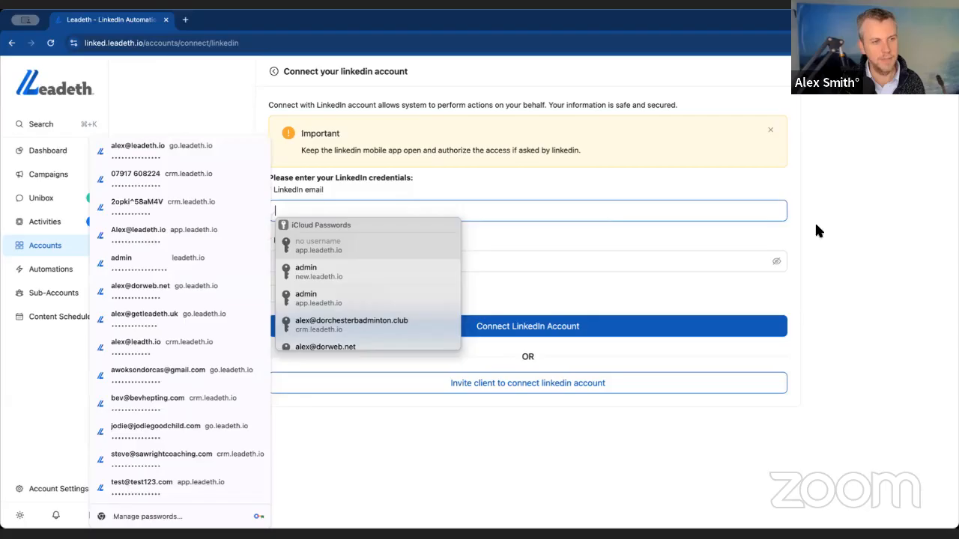
left_click(715, 244)
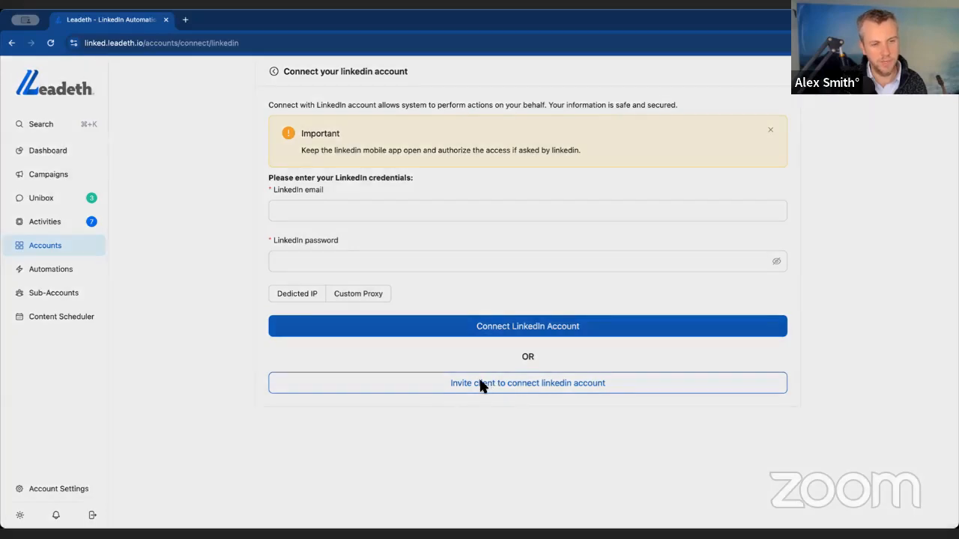
- View the form for inviting a client to connect their LinkedIn account and close it without sending
left_click(484, 385)
left_click(375, 289)
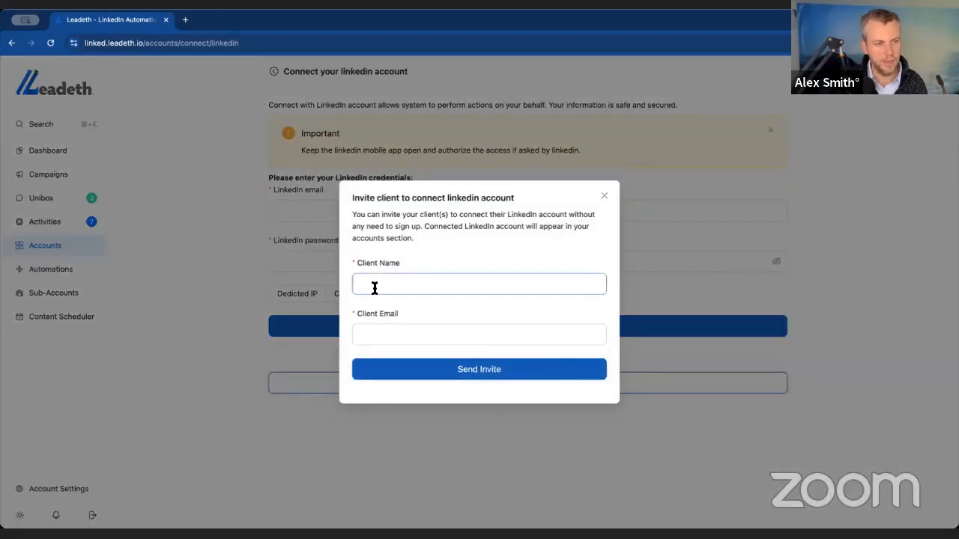
left_click(605, 199)
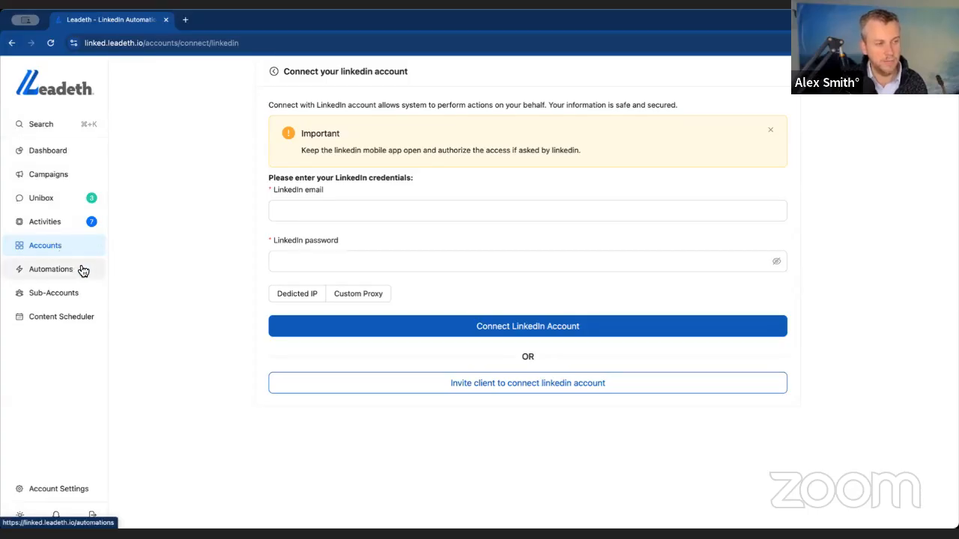
- Create a new outreach campaign from the campaigns list
left_click(67, 180)
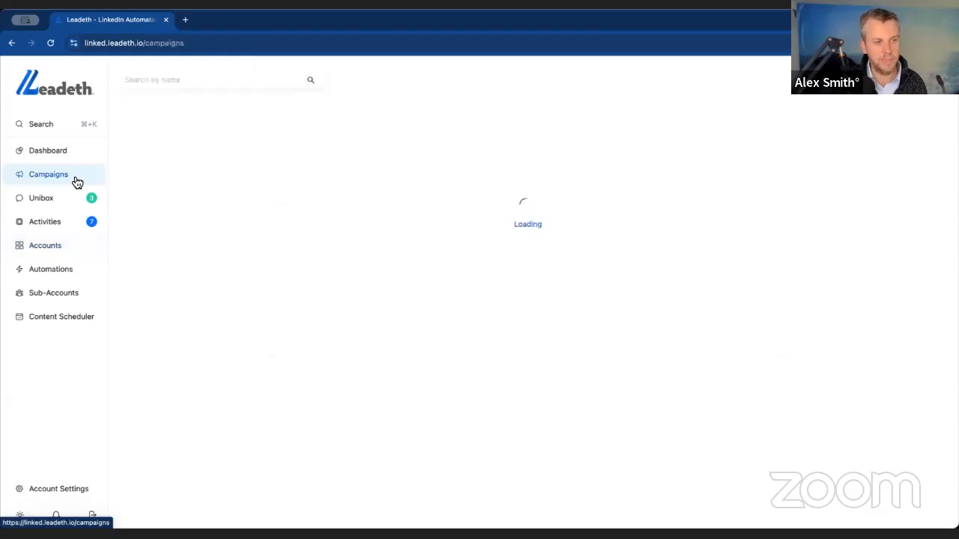
mouse_move(842, 81)
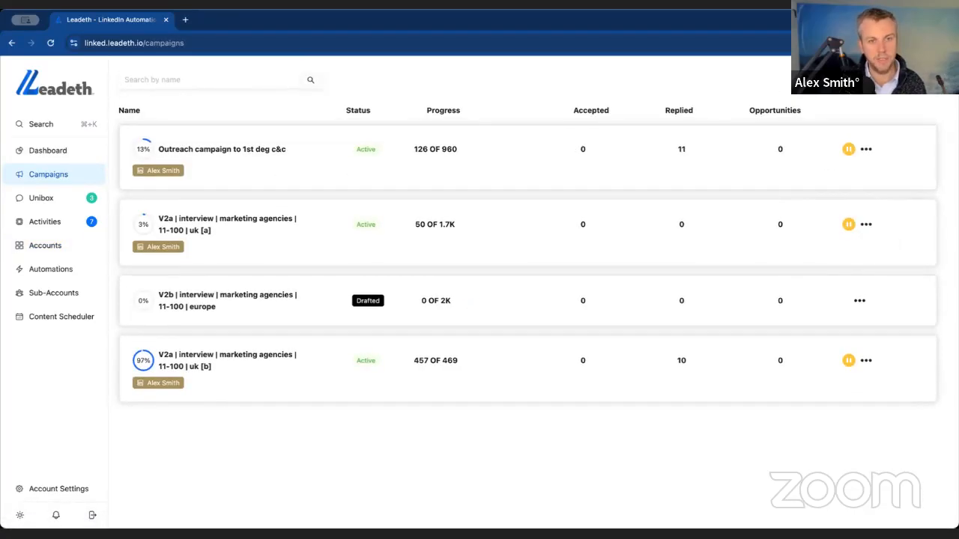
left_click(892, 81)
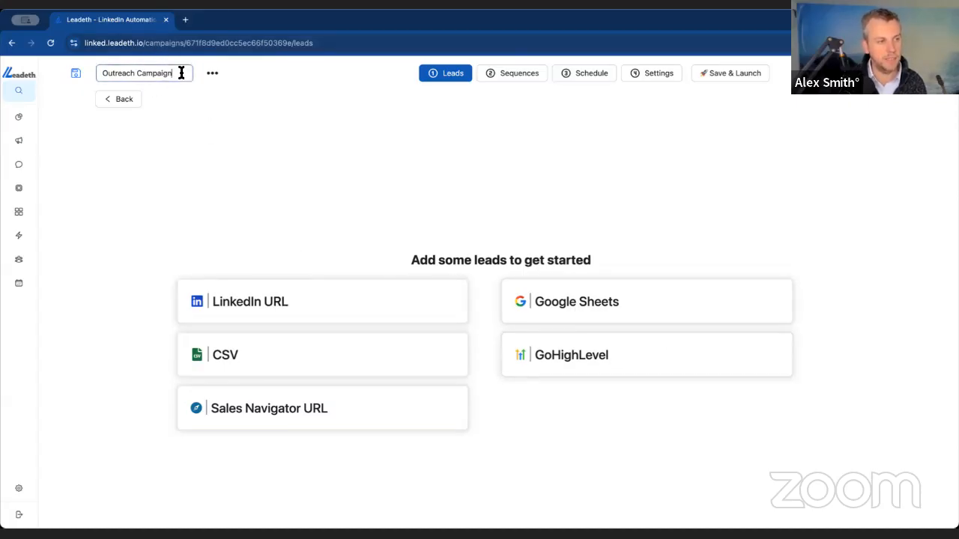
- Rename the new campaign as "1st Degree Reconnection (Sales)"
left_click_drag(182, 72, 76, 63)
type("1st Degree")
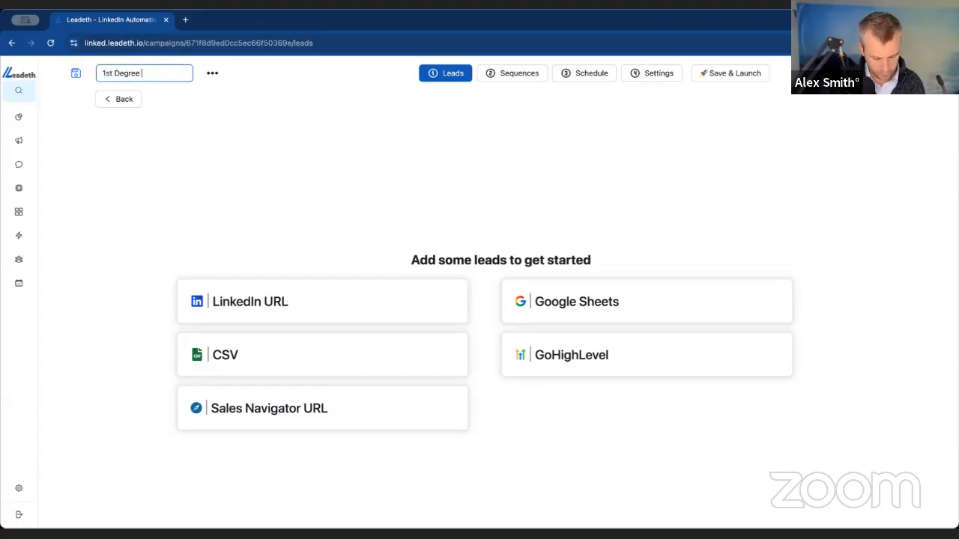
type(" Reconnection (Sales)")
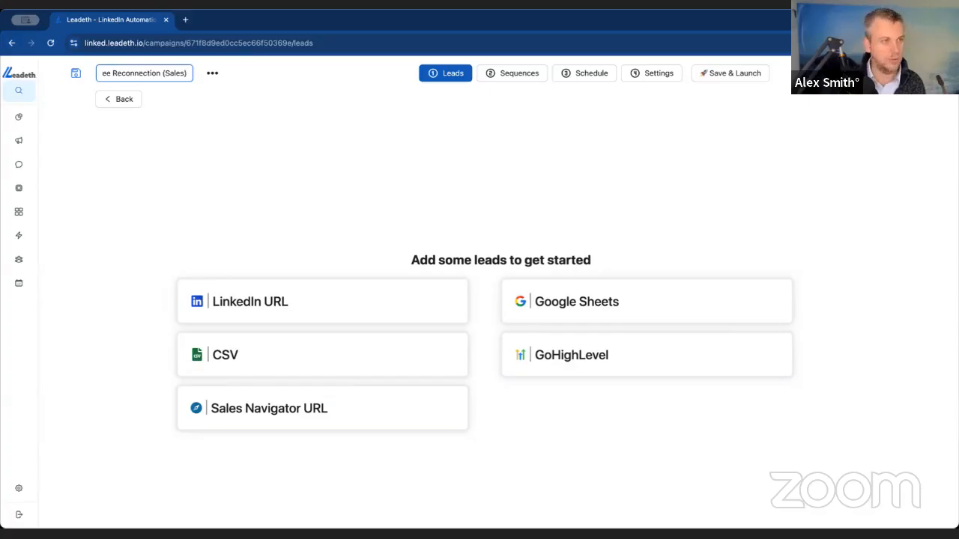
key("Return")
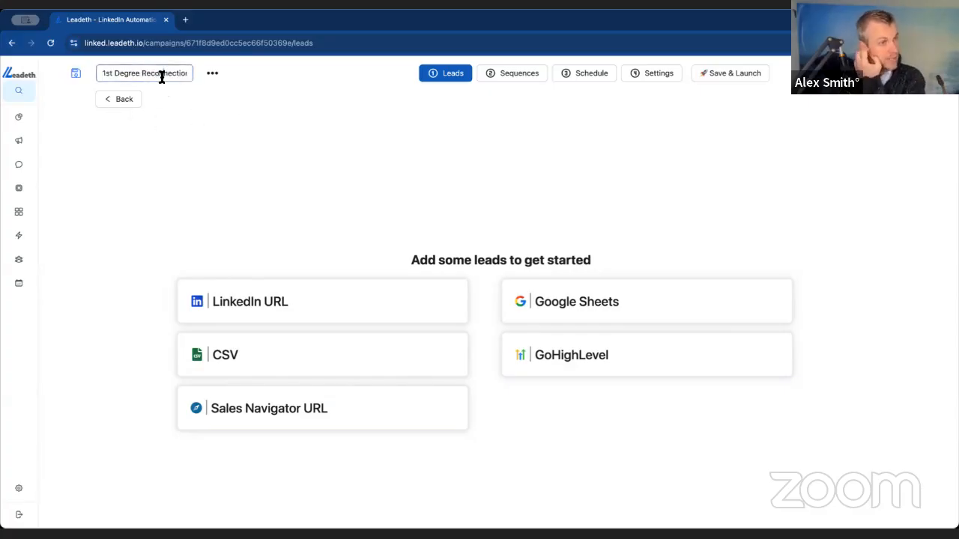
left_click_drag(161, 77, 213, 82)
left_click(240, 102)
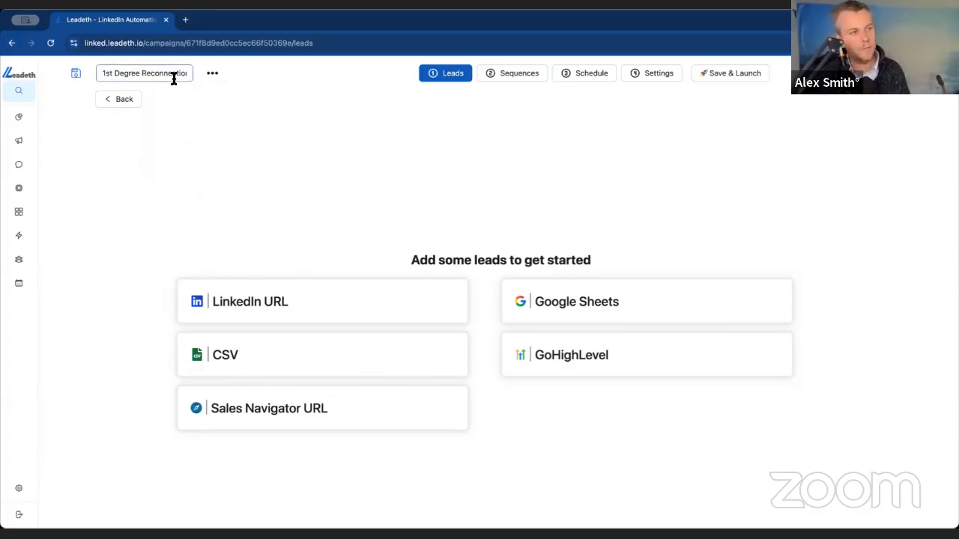
- Open the LinkedIn home feed in a new browser tab
left_click(186, 20)
type("linkein")
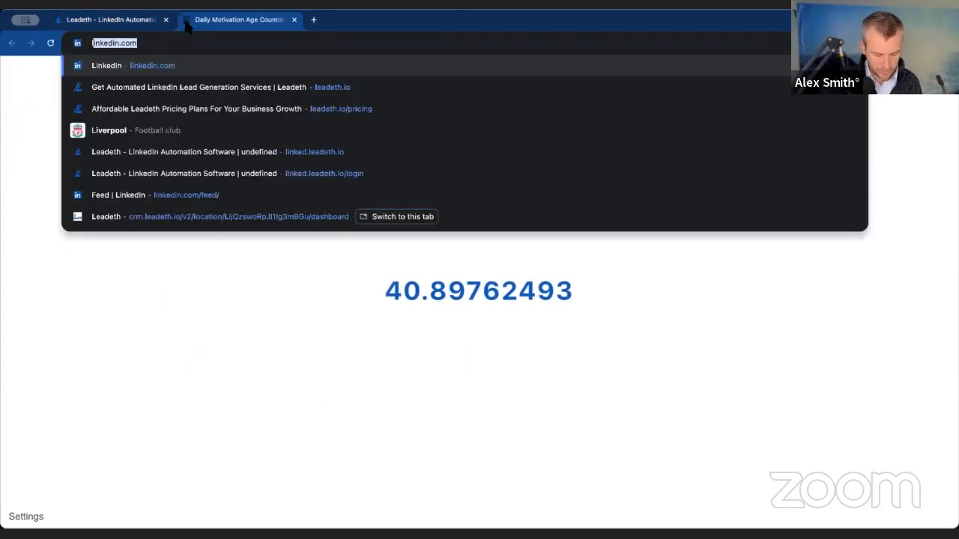
key("BackSpace")
key("BackSpace")
key("BackSpace")
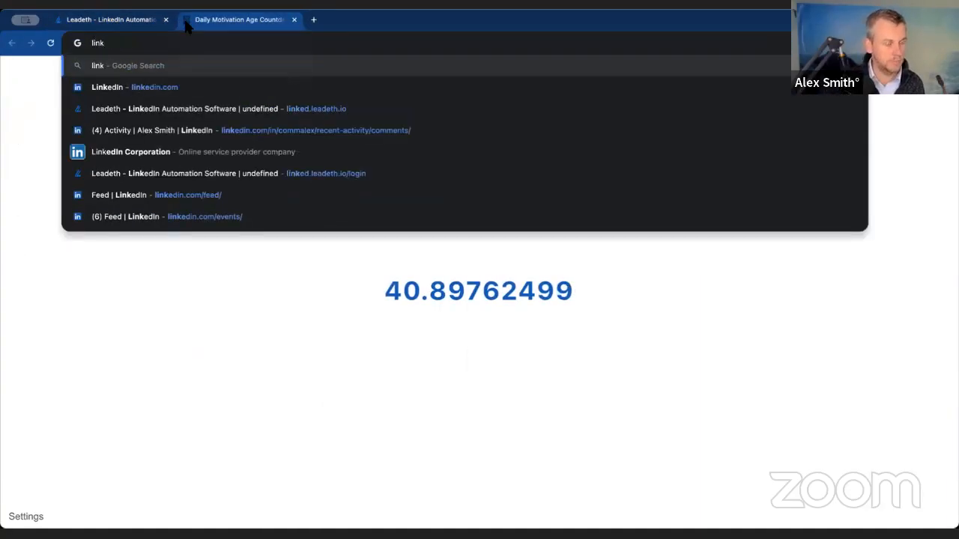
type("edin")
key("Return")
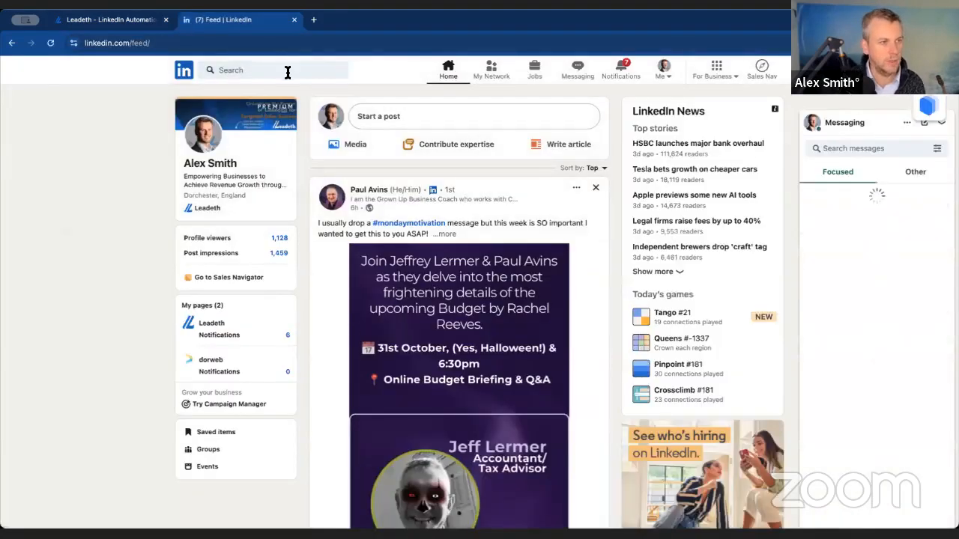
- Search LinkedIn for "Sales Director" OR "Head of Sales" OR "CSO", with each title in quotation marks
left_click(288, 70)
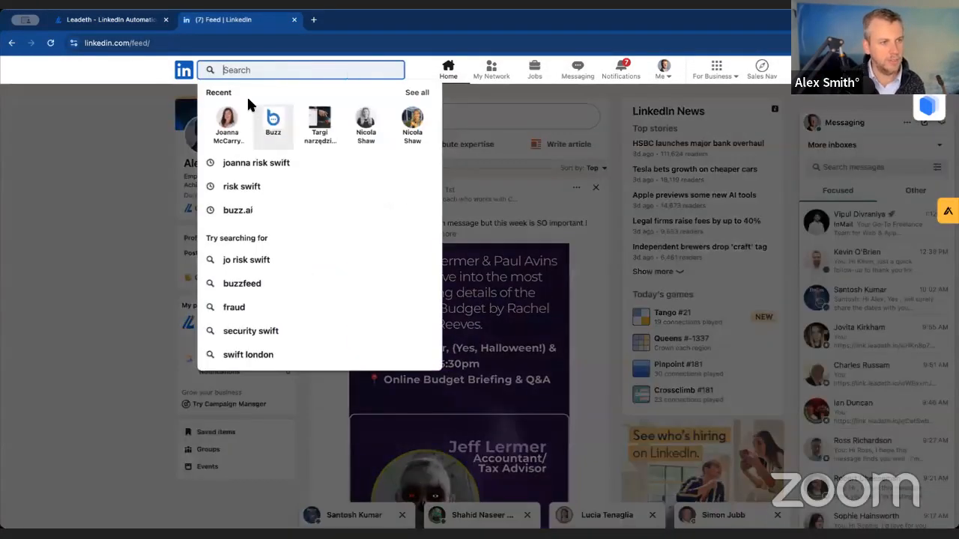
type("\"Sales Director\" OR \"Head of Sales\" OR")
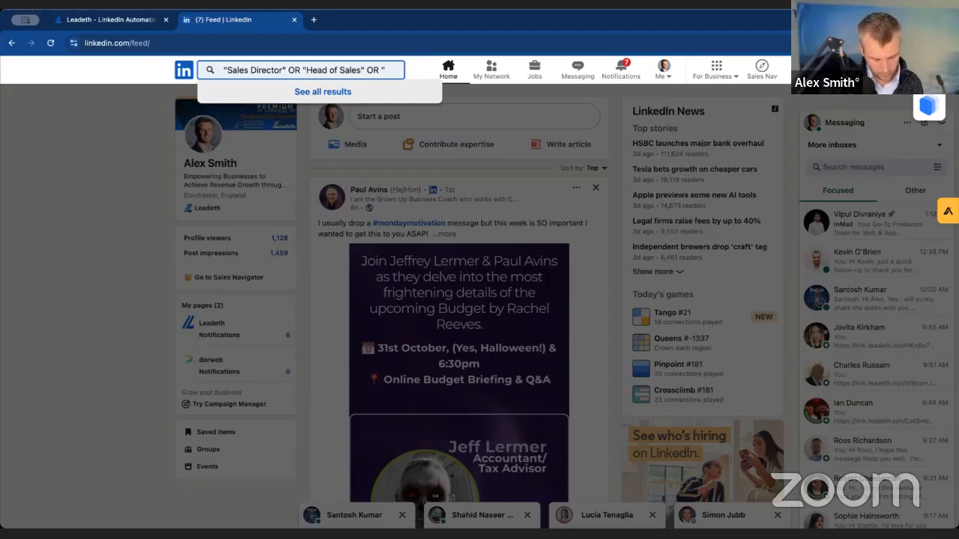
type("SO\"")
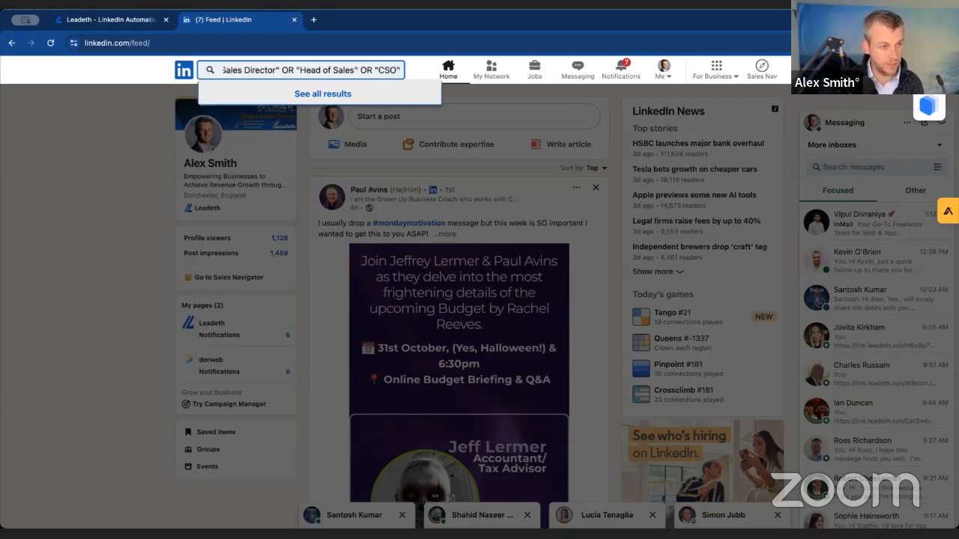
key("Return")
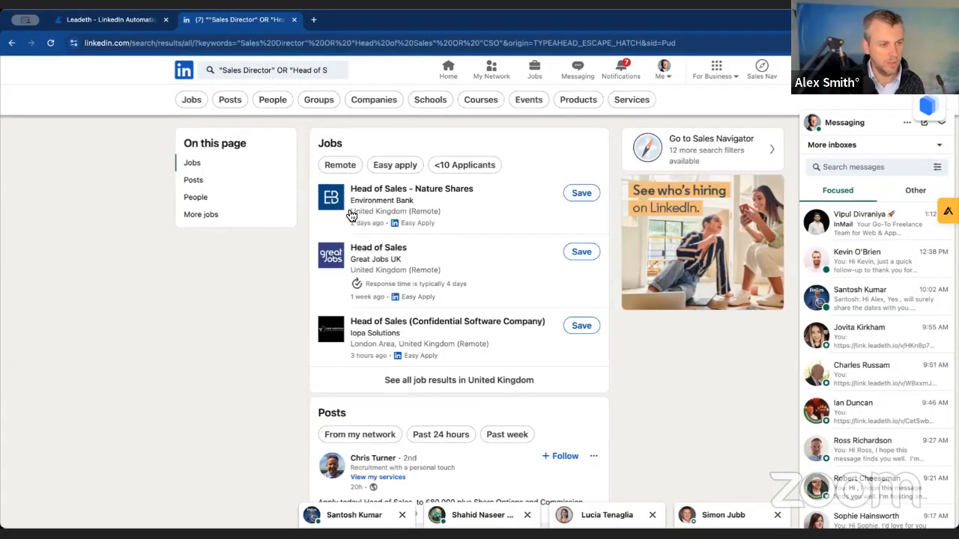
- Restrict the search results to people who are 1st-degree connections and look through the matches
left_click(266, 101)
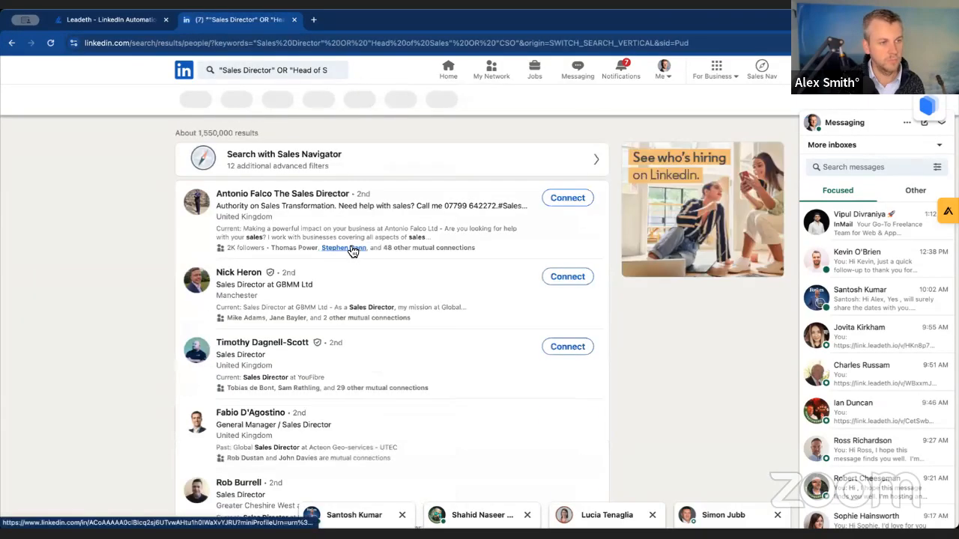
left_click(248, 100)
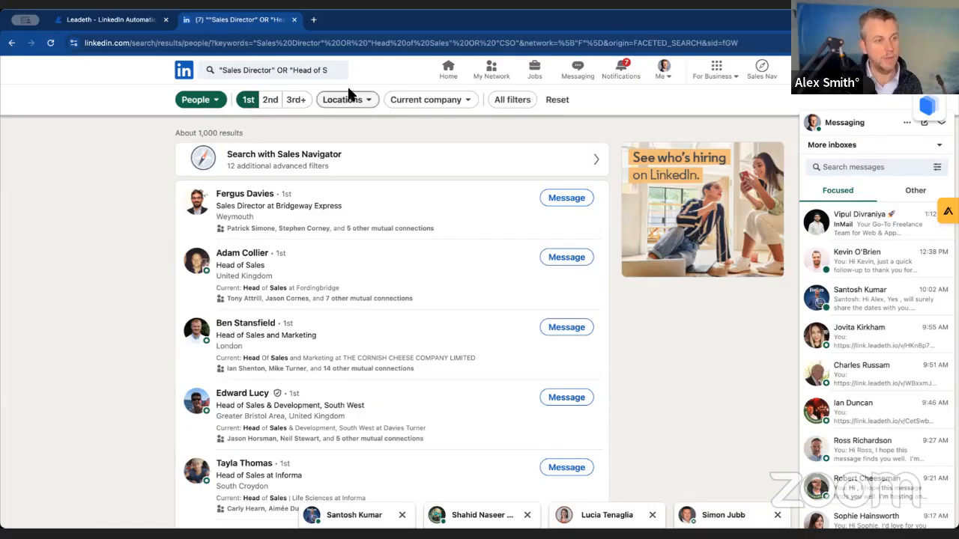
left_click_drag(199, 133, 241, 129)
left_click(242, 129)
scroll(356, 281, "down", 3)
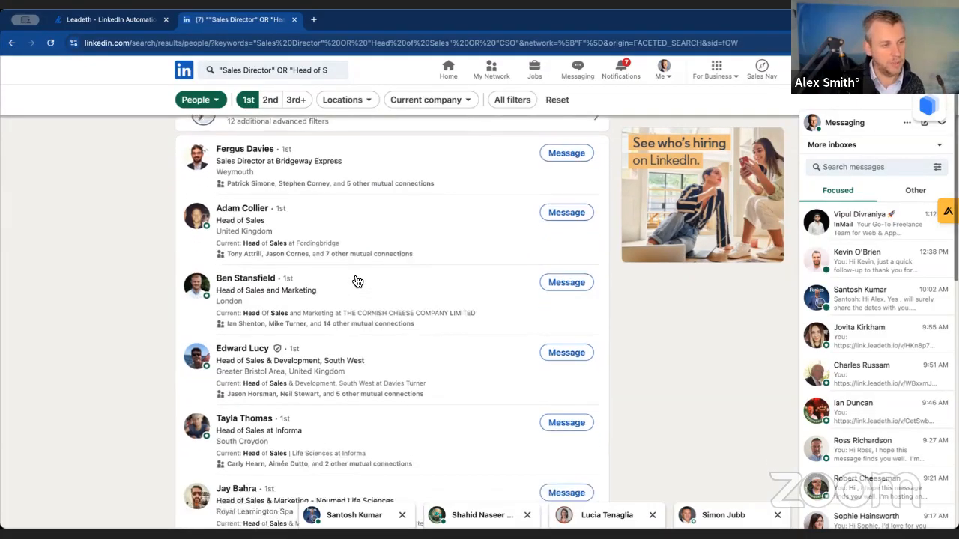
scroll(353, 280, "up", 4)
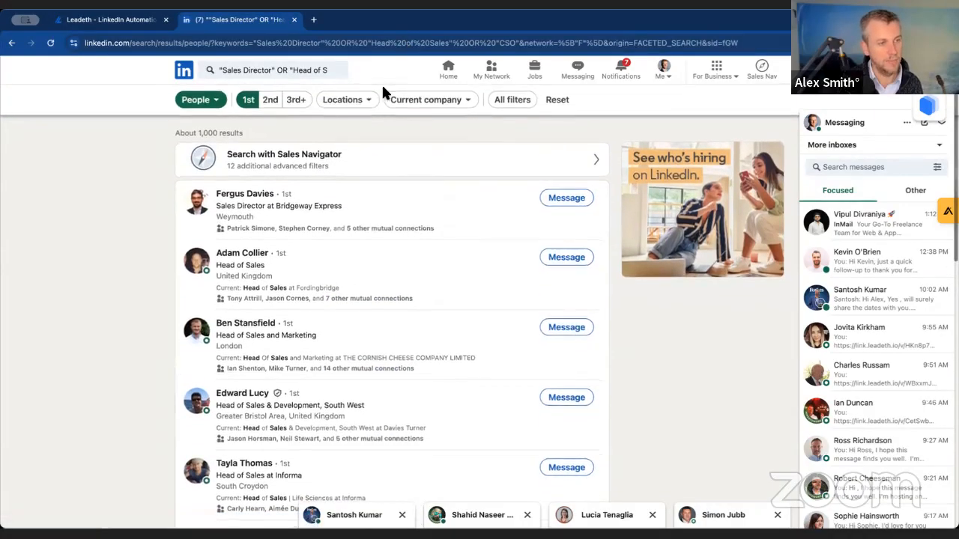
- Narrow the 1st-degree people search to the United Kingdom location
left_click(345, 99)
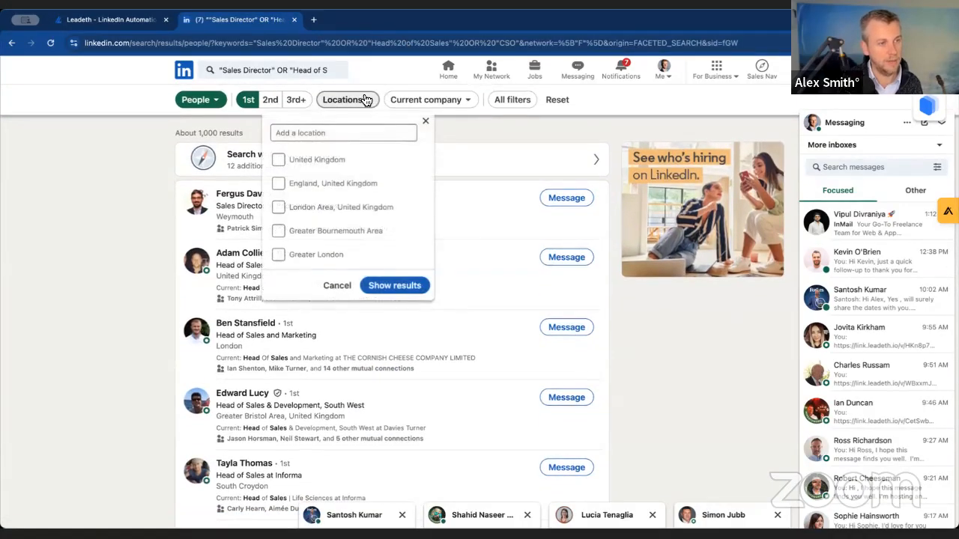
left_click(278, 161)
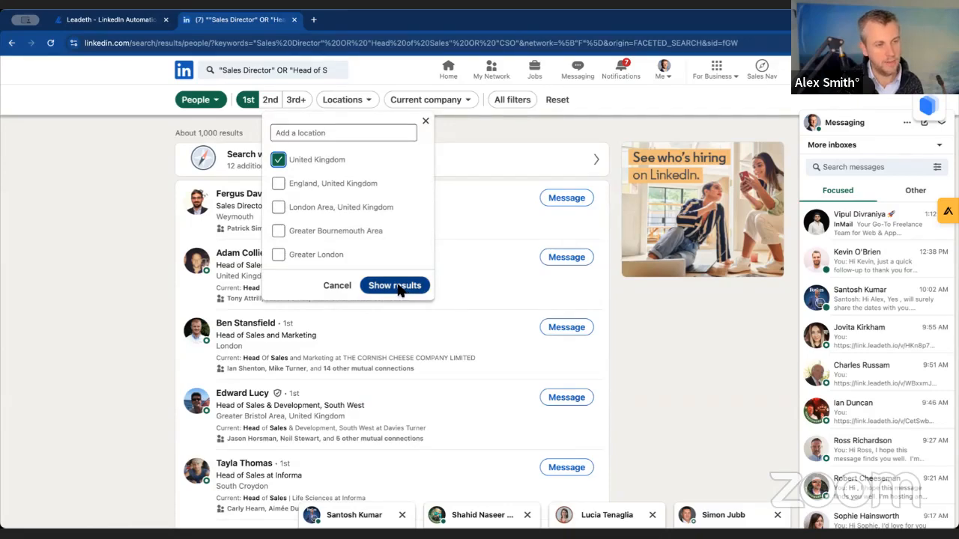
left_click(405, 286)
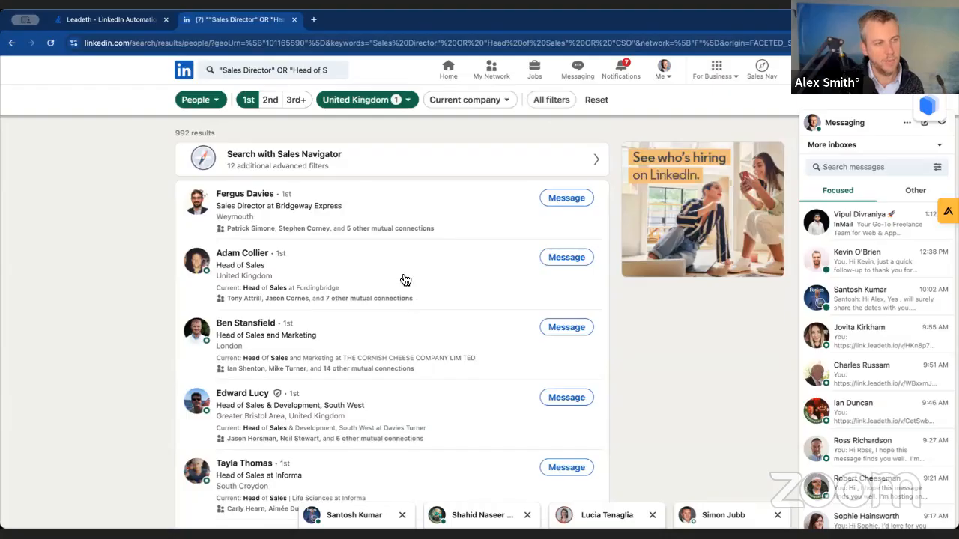
- Copy the web address of the filtered search and look through its first page of results
left_click(288, 42)
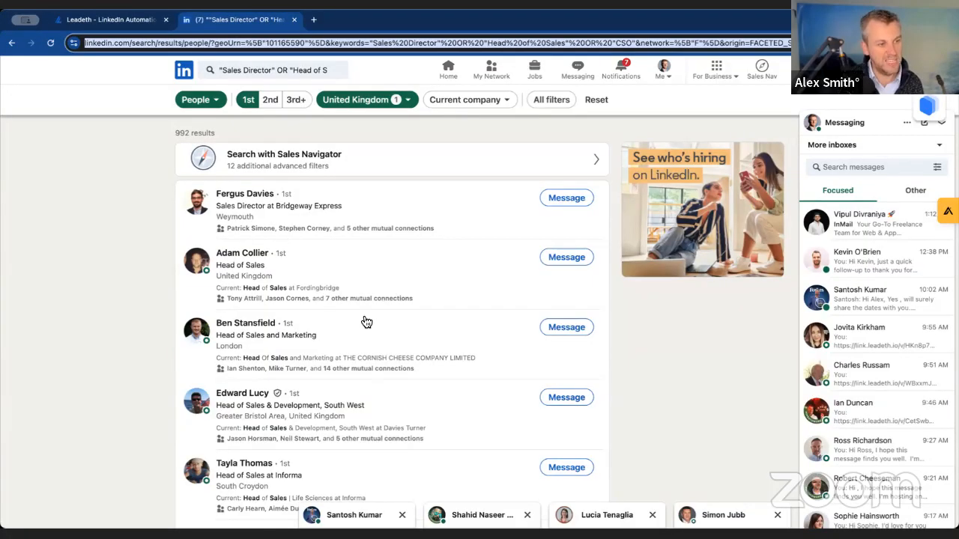
scroll(363, 339, "down", 3)
scroll(353, 345, "down", 3)
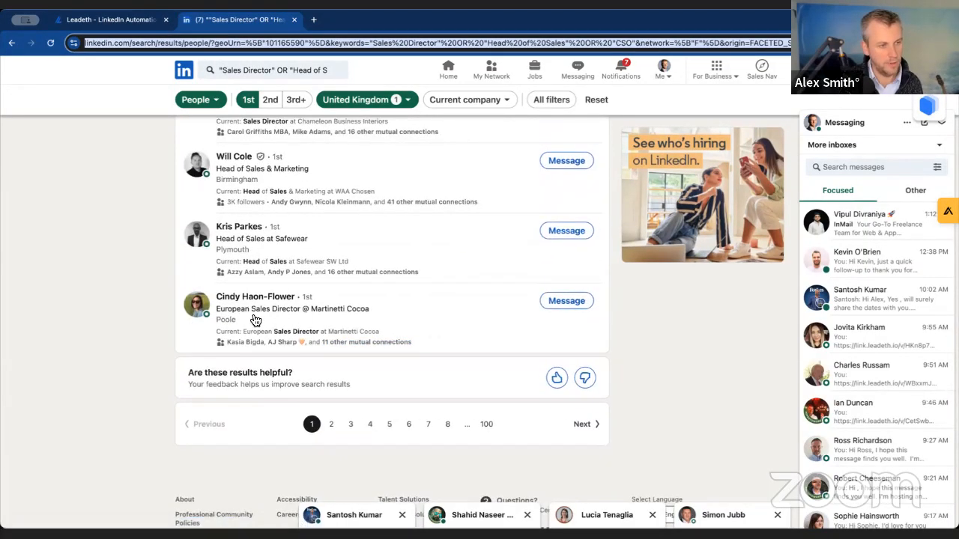
scroll(310, 318, "up", 5)
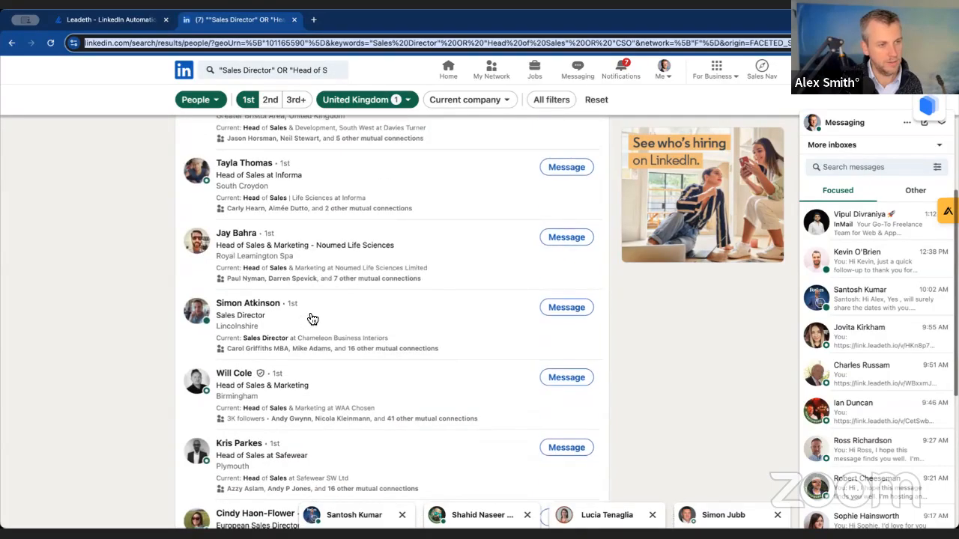
scroll(303, 309, "up", 2)
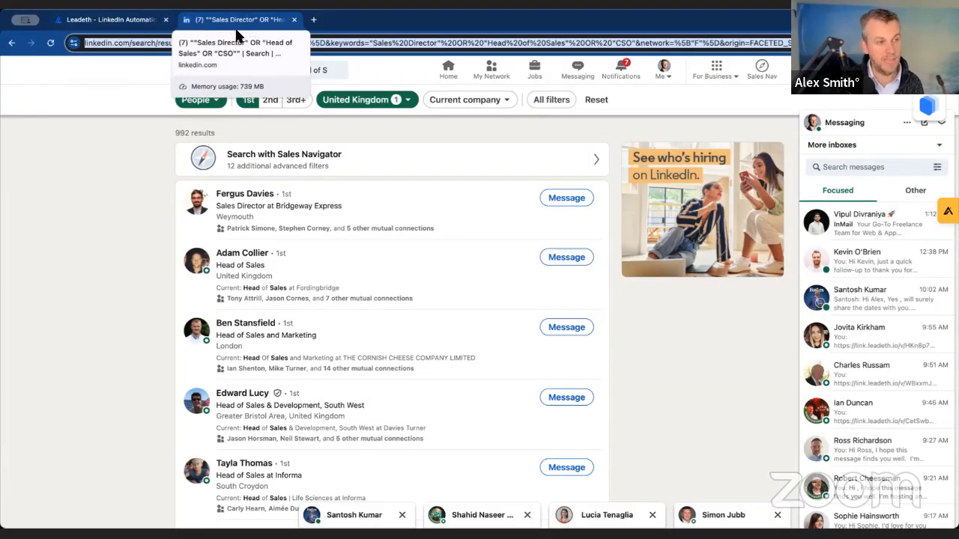
- In the Leadeth campaign, add leads from a LinkedIn URL using the copied people-search address and continue to the sequence setup
left_click(142, 22)
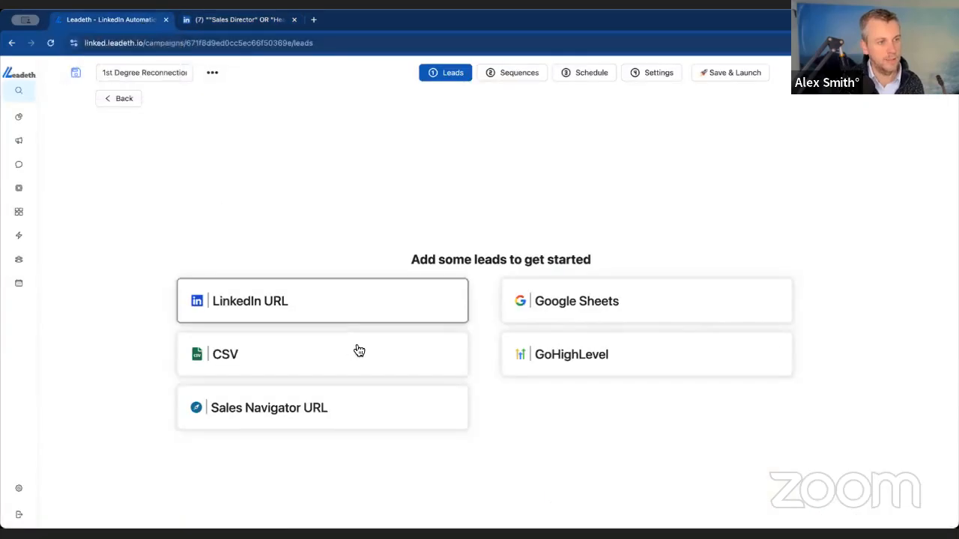
left_click(323, 313)
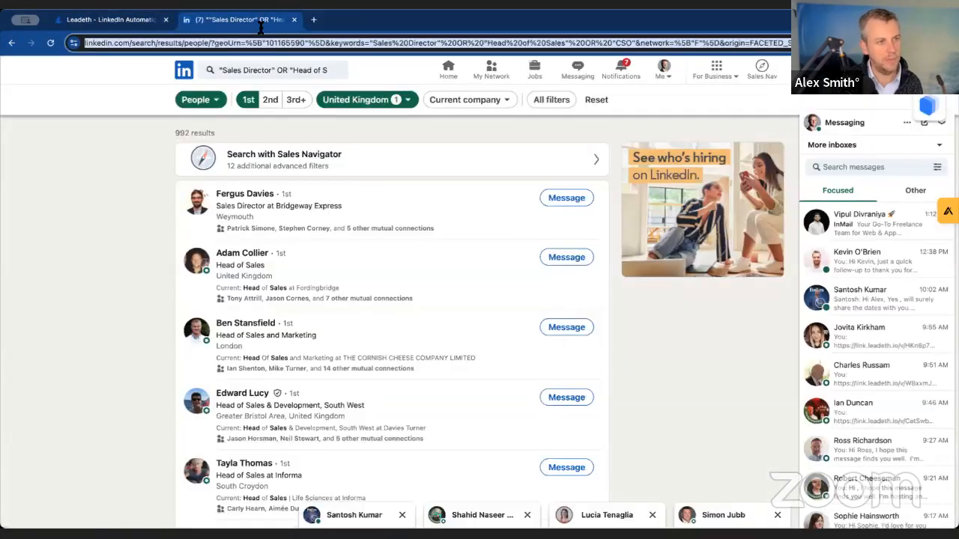
left_click(262, 23)
left_click(148, 18)
left_click(625, 192)
key("ctrl+v")
left_click(771, 228)
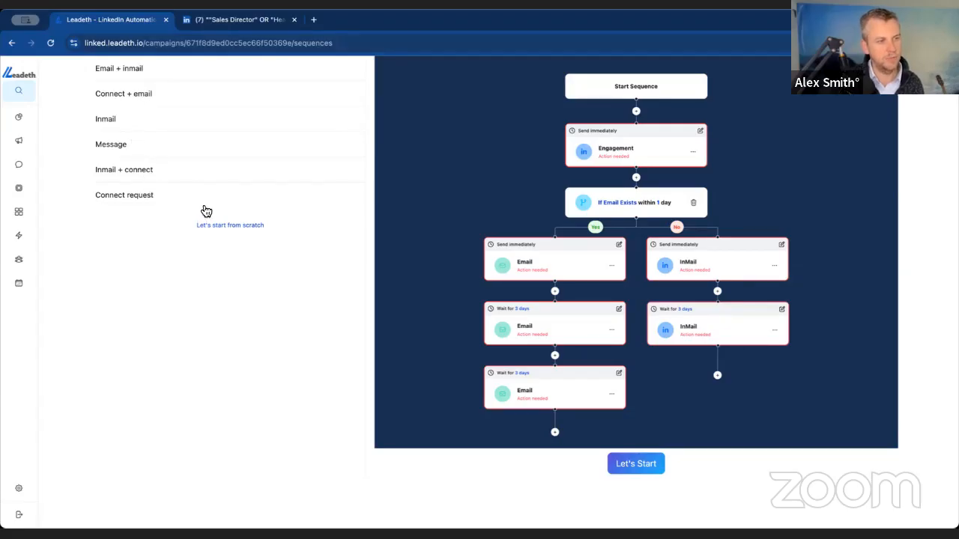
- Start the campaign sequence from the Message template and insert an Engagement step before the first message
left_click(116, 147)
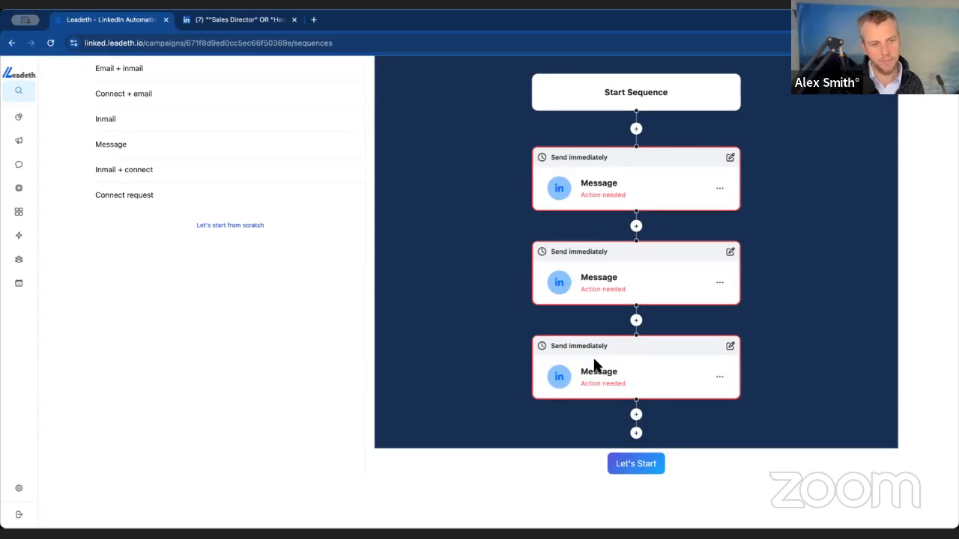
left_click(640, 468)
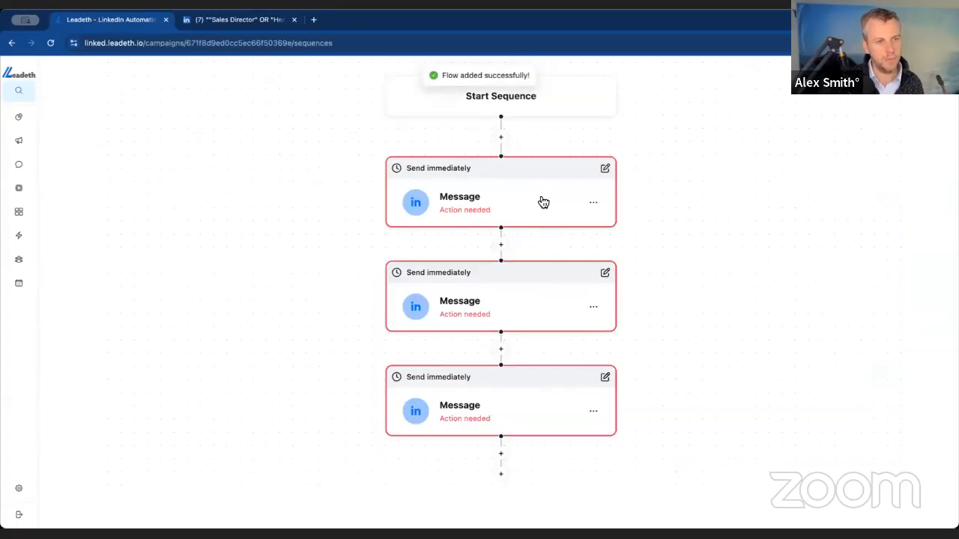
left_click(501, 138)
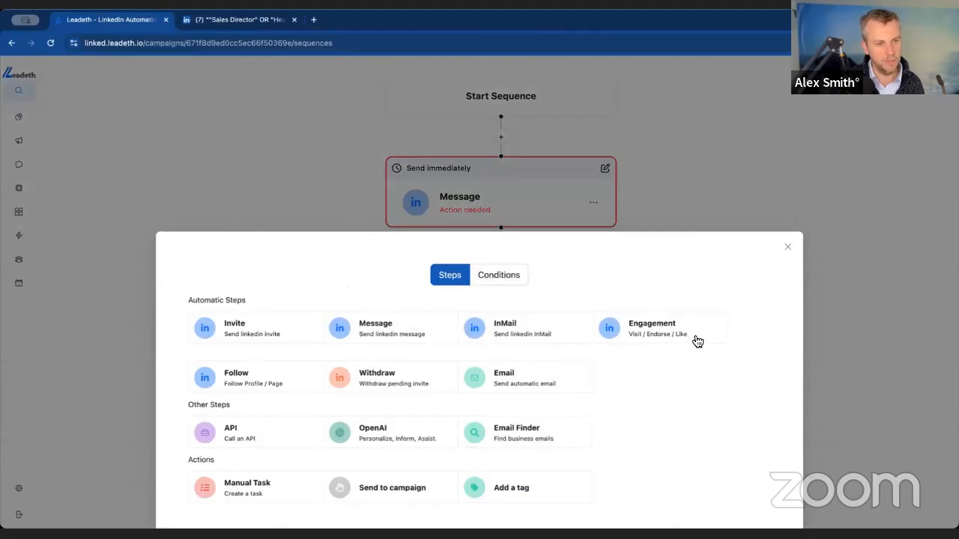
left_click(620, 328)
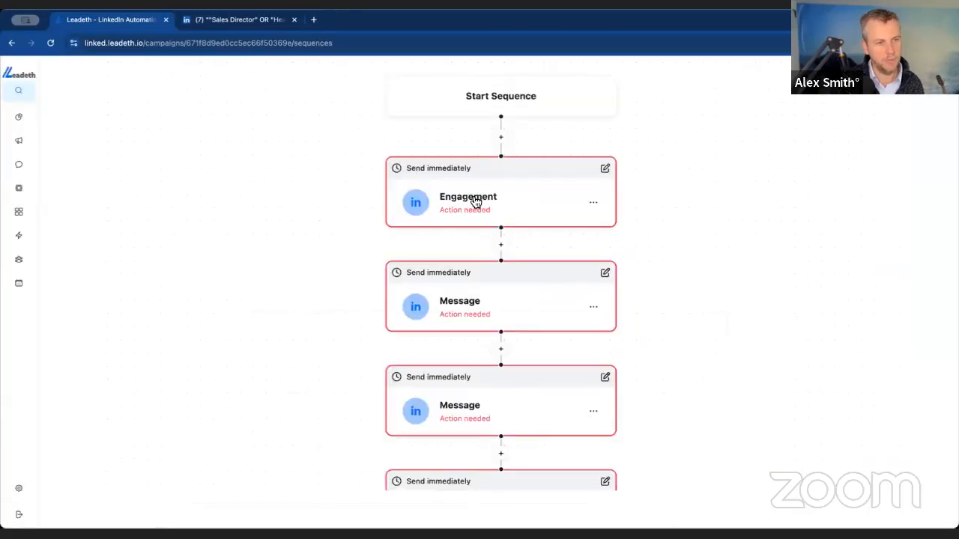
- Configure the Engagement step to visit profiles, like posts and comment, with skill endorsement disabled, and save it
left_click(599, 202)
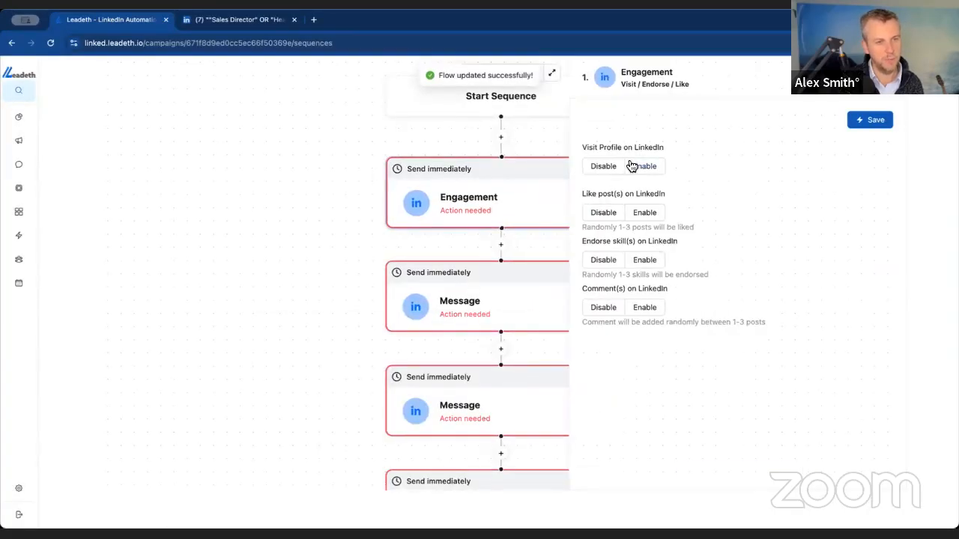
left_click(646, 168)
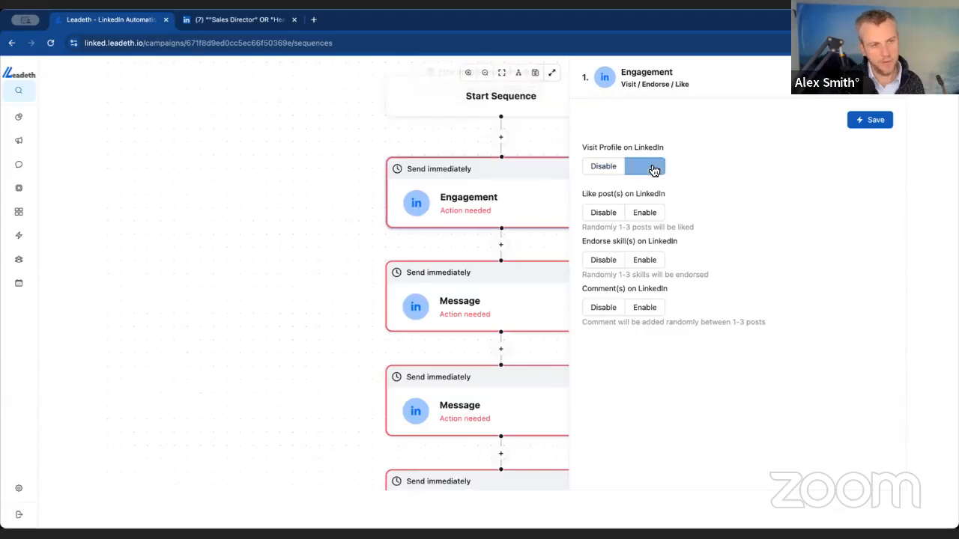
left_click(644, 213)
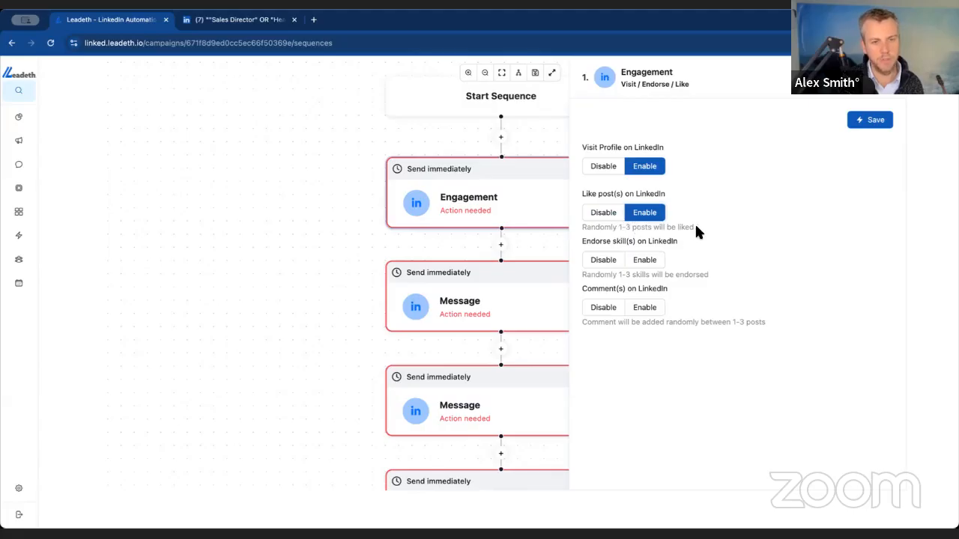
left_click(601, 262)
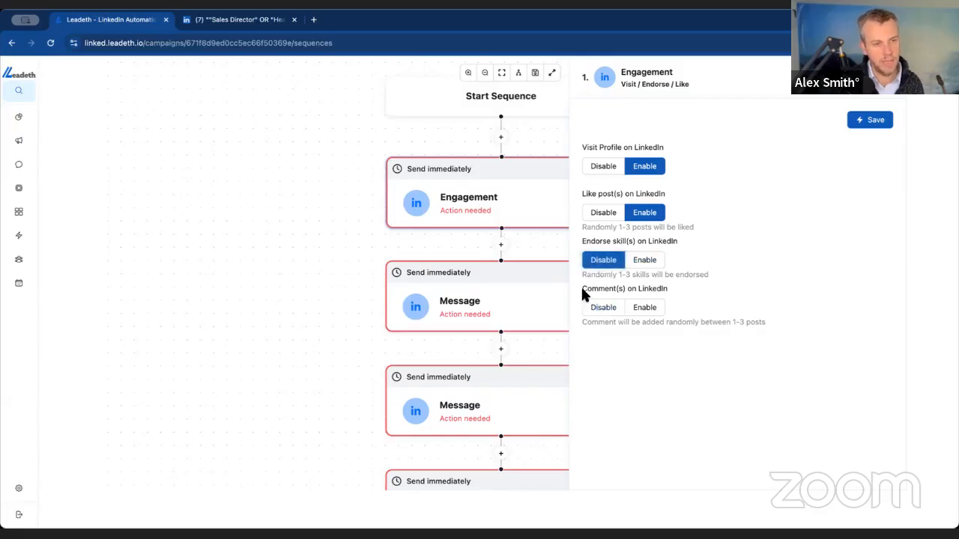
left_click(664, 286)
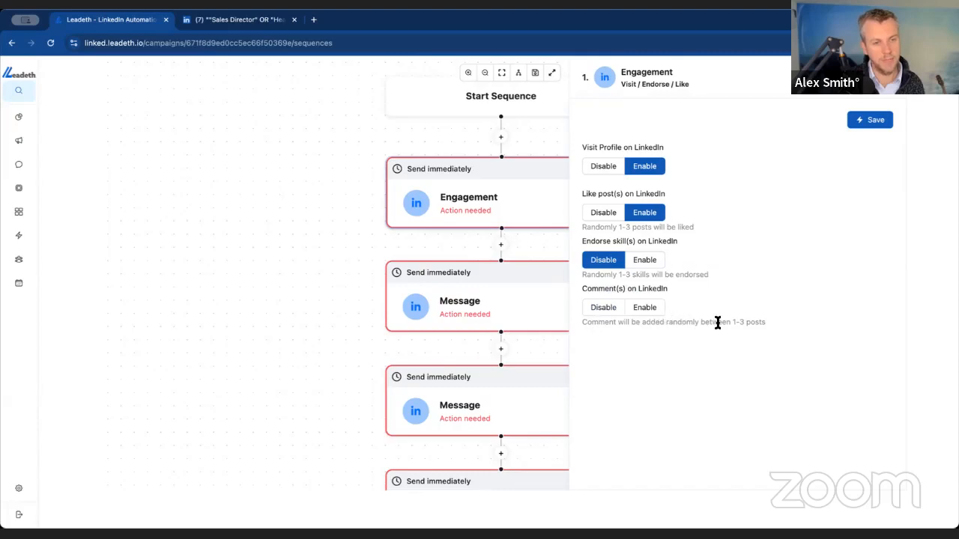
left_click(649, 310)
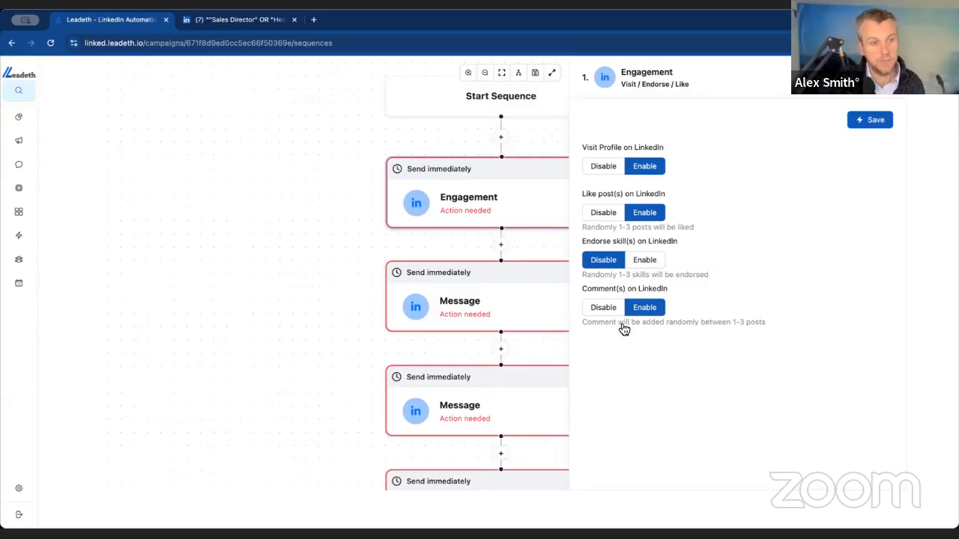
left_click(870, 122)
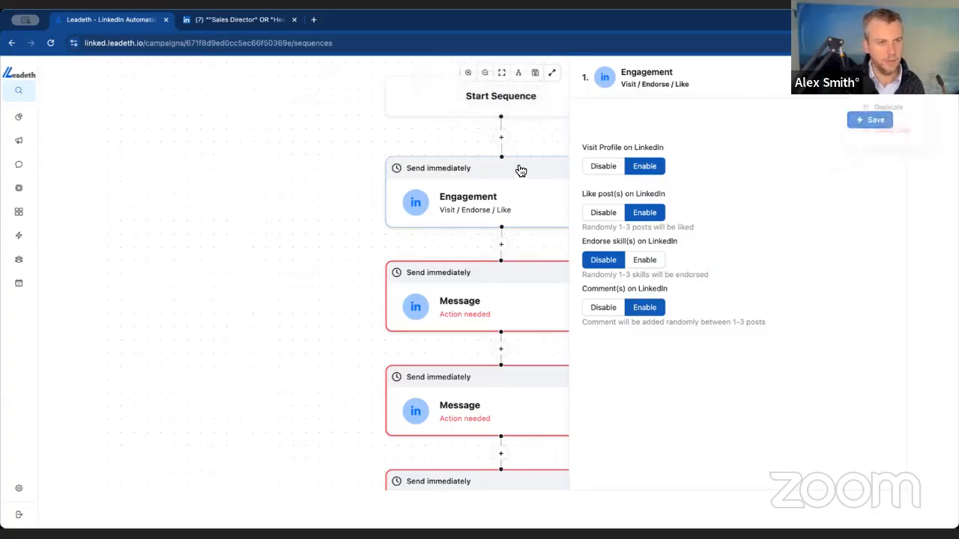
- Open the first Message step's content editor and open the Perplexity website in a new browser tab
left_click_drag(533, 145, 328, 152)
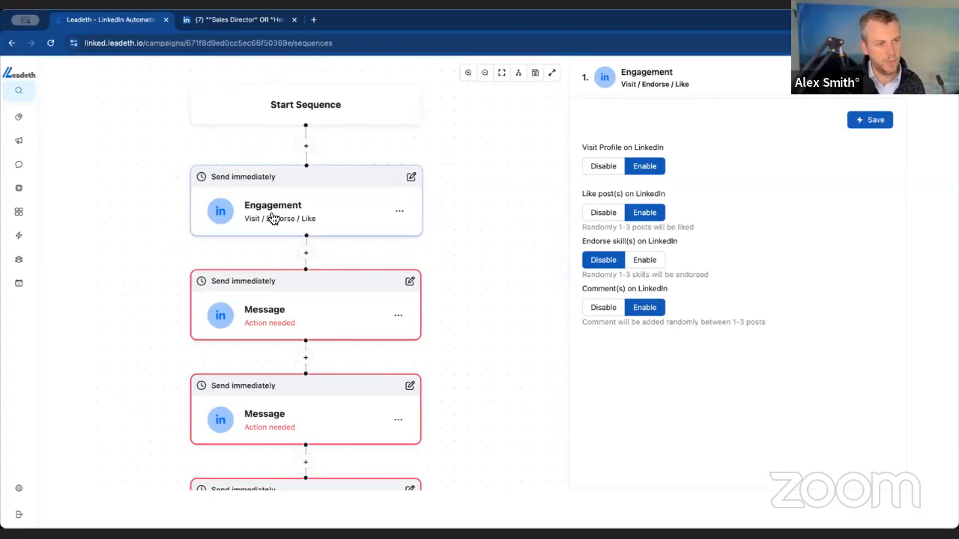
left_click(346, 307)
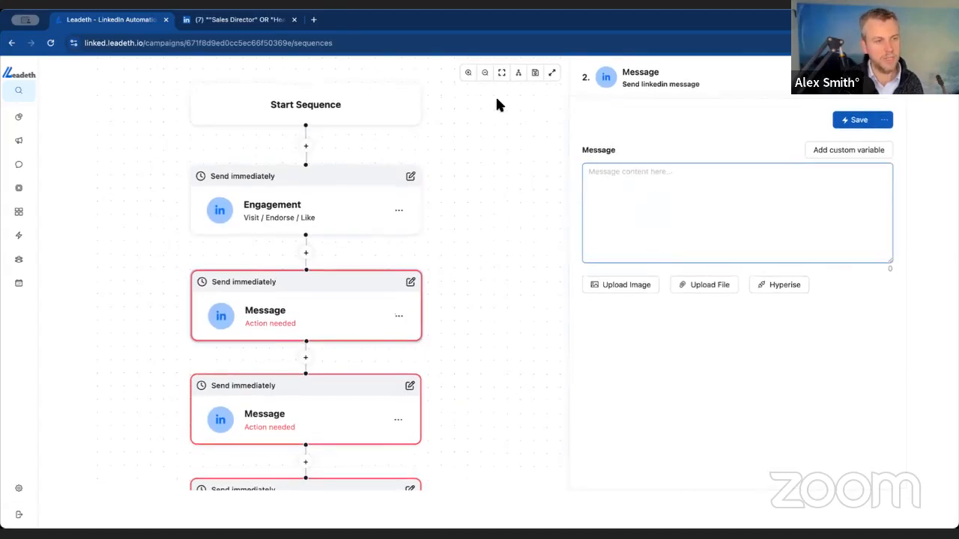
left_click(314, 20)
type("p")
key("Return")
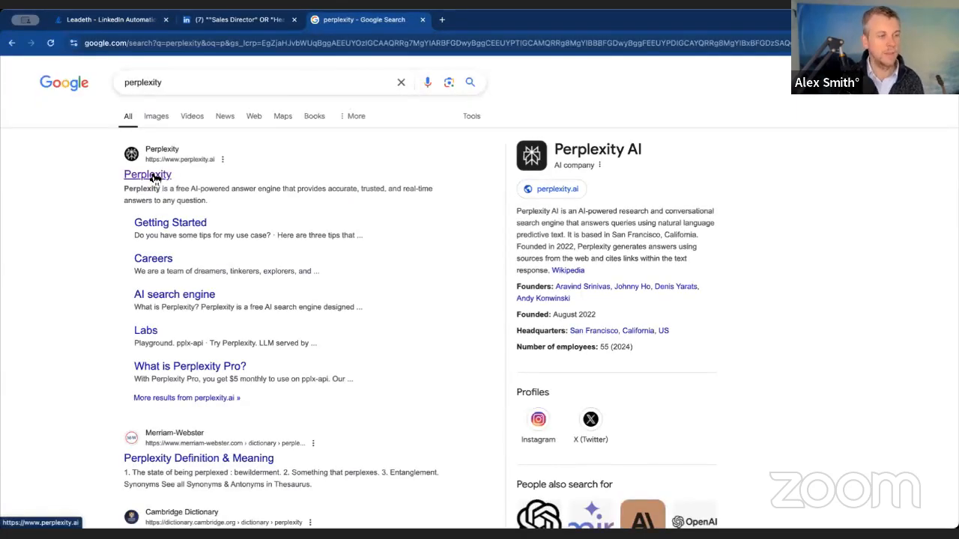
left_click(154, 177)
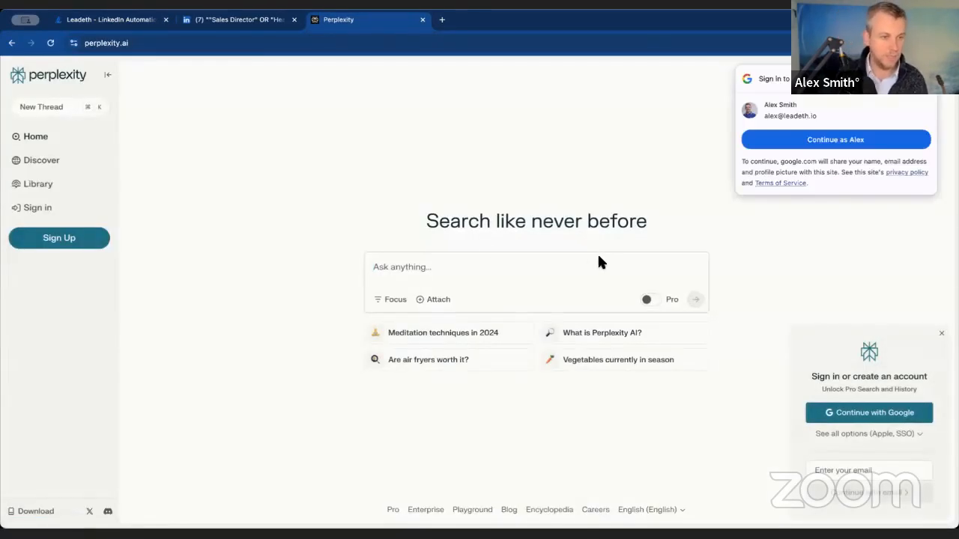
- Submit the prompt "Research the common pain points of sales directors and heads of sales in UK companies with 10-50 employees."
left_click(569, 260)
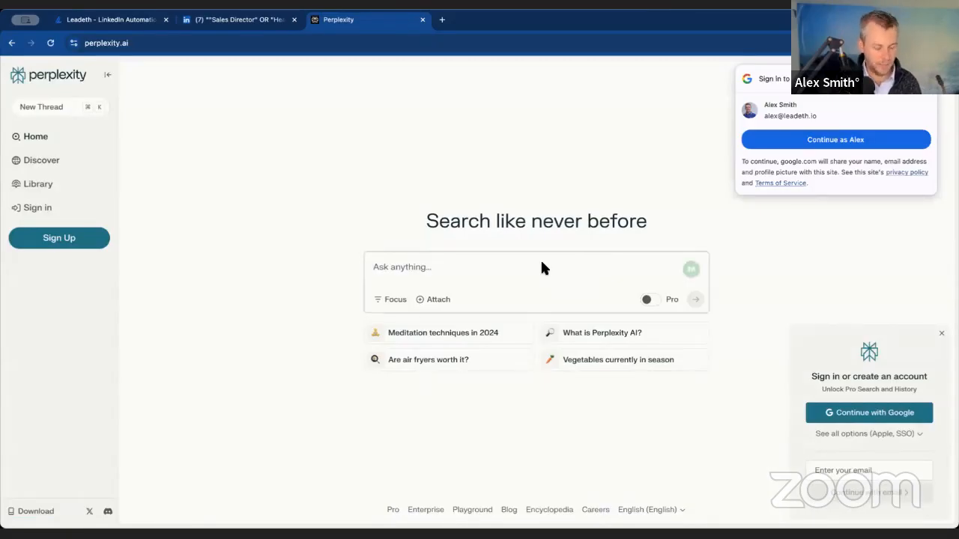
type("R")
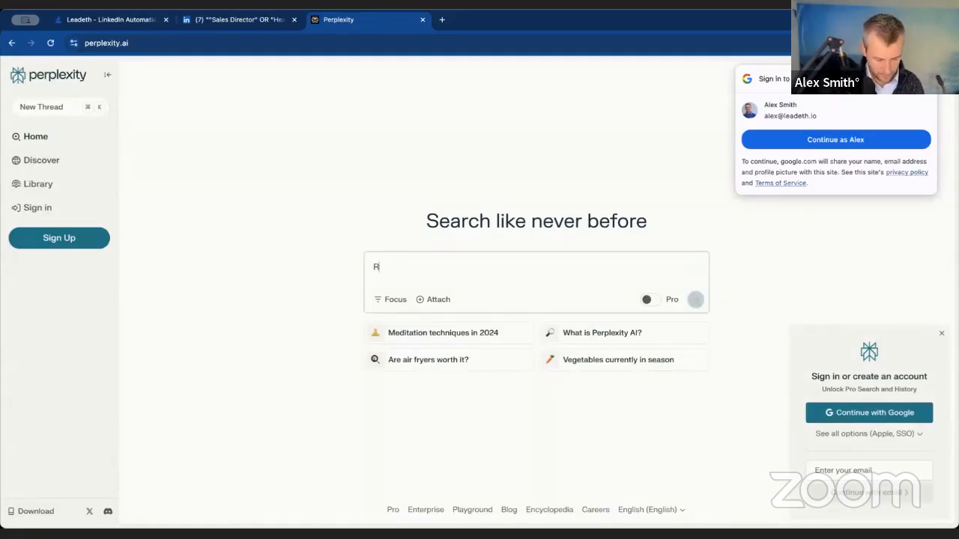
type("esearch the ")
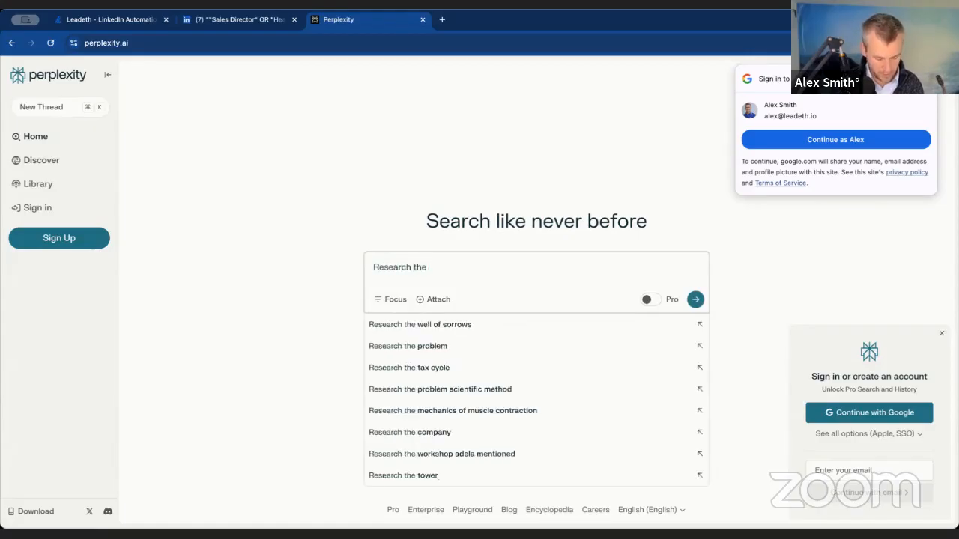
type("common pa")
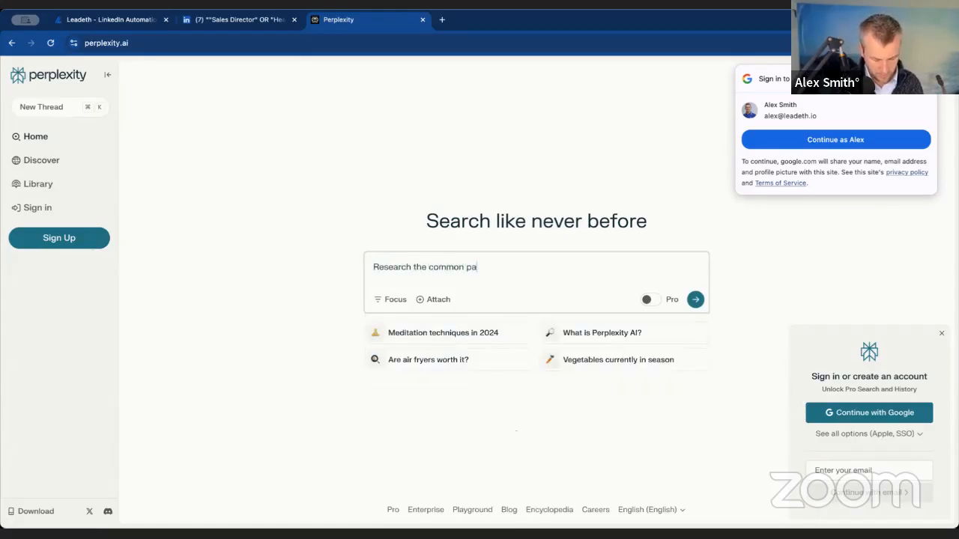
type("int points of sales directors and heads of sales in")
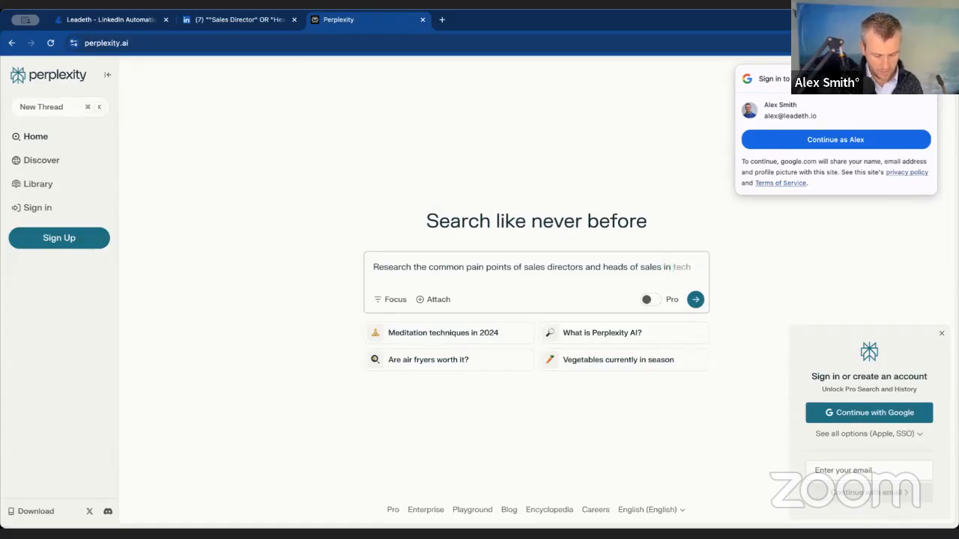
type("com")
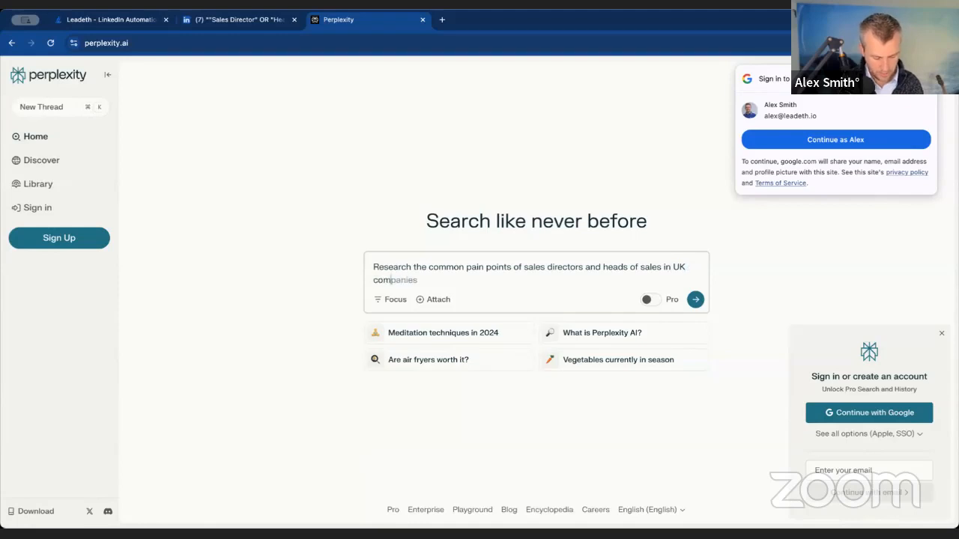
type("panies with 10")
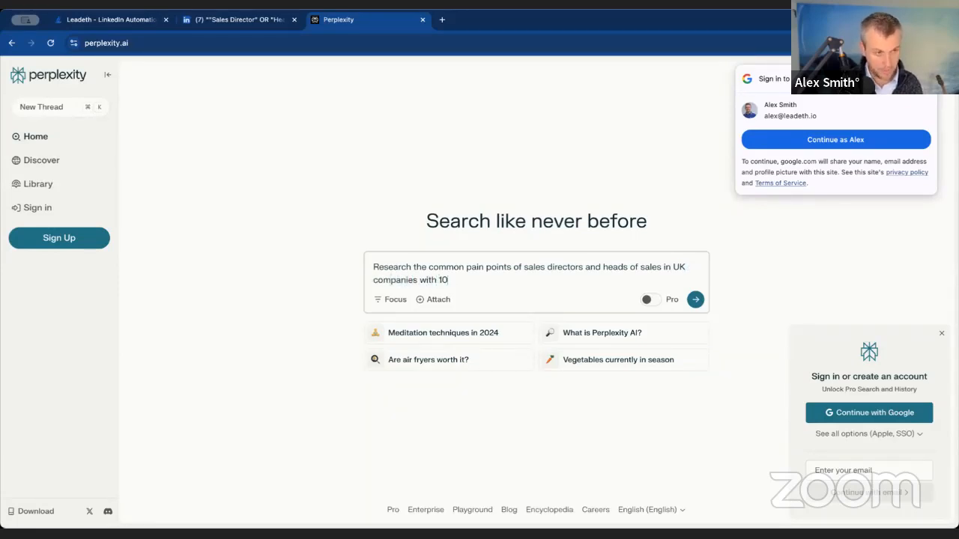
type("-50 emoye")
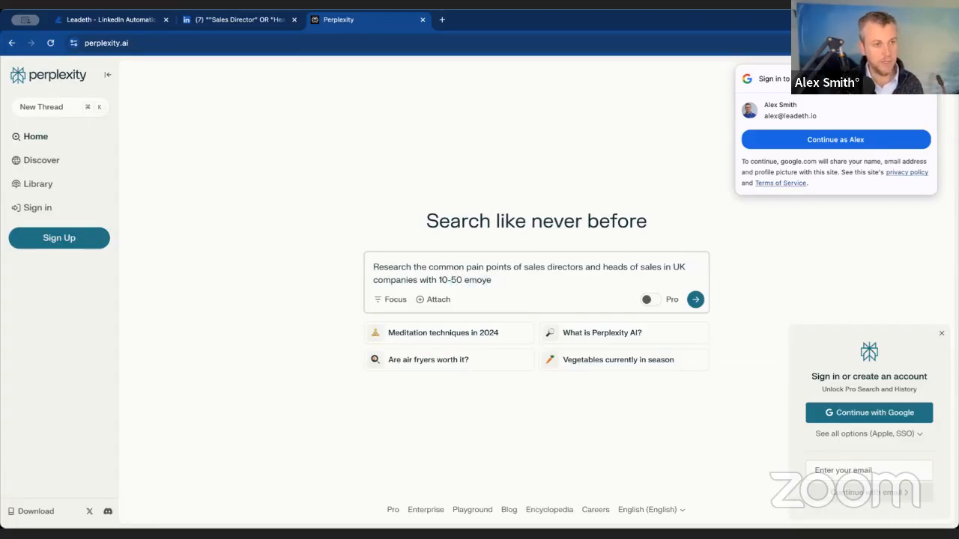
type("ployees.")
key("Return")
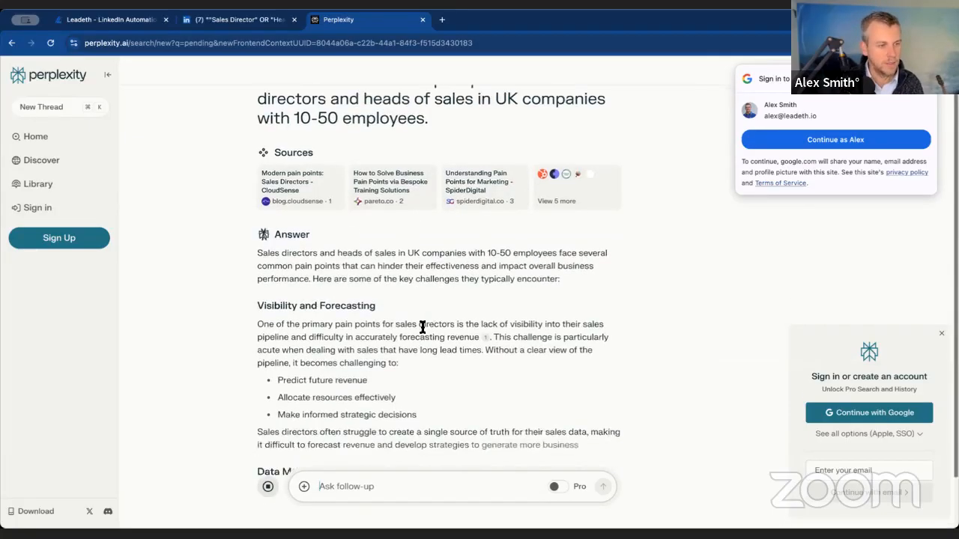
- Rerun the same research prompt about sales directors' pain points in a new thread with the search focus set to Social
left_click_drag(256, 242, 370, 245)
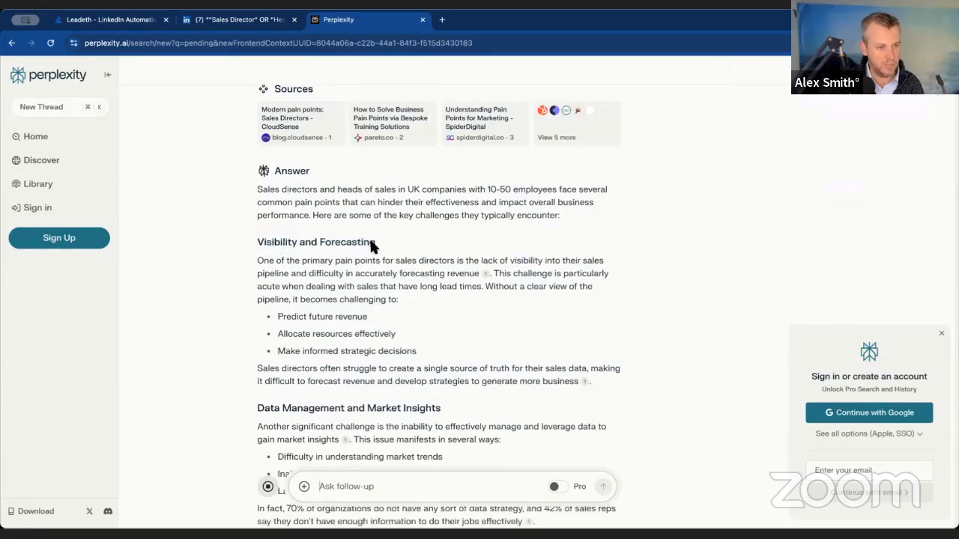
scroll(336, 255, "up", 2)
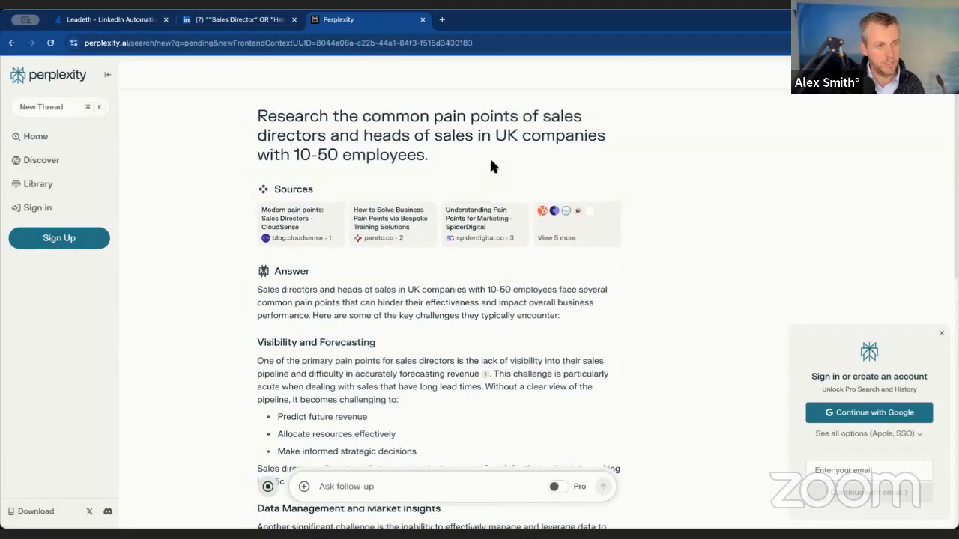
left_click_drag(429, 156, 259, 115)
key("ctrl+c")
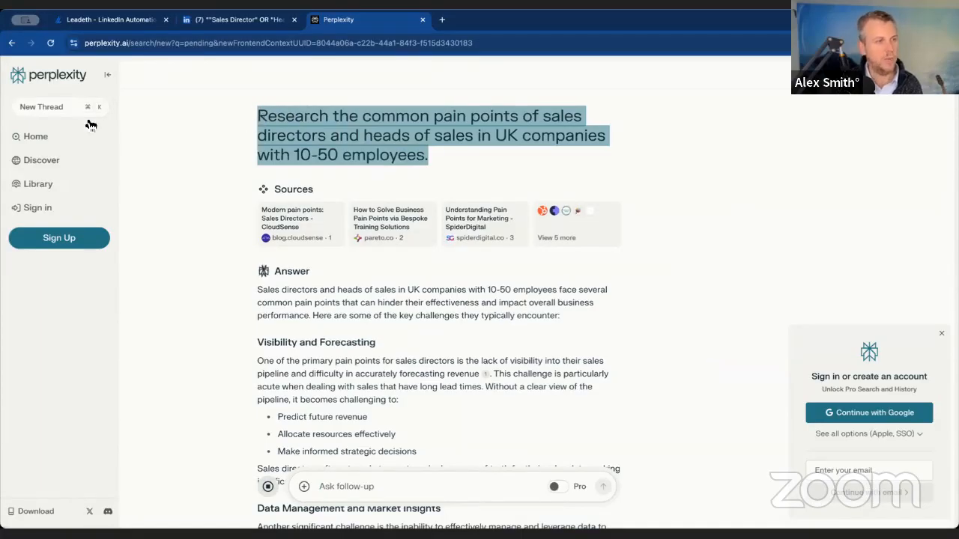
left_click(65, 108)
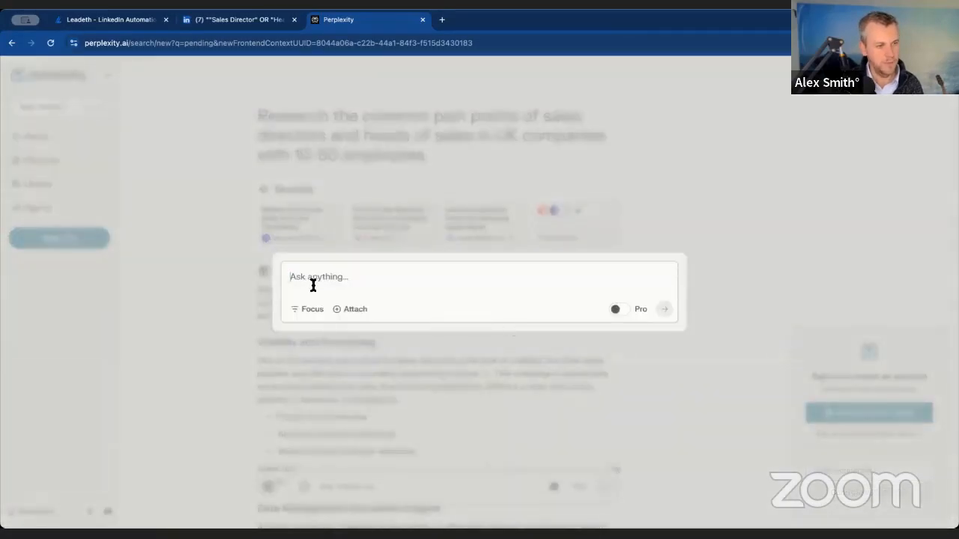
key("ctrl+v")
left_click(304, 309)
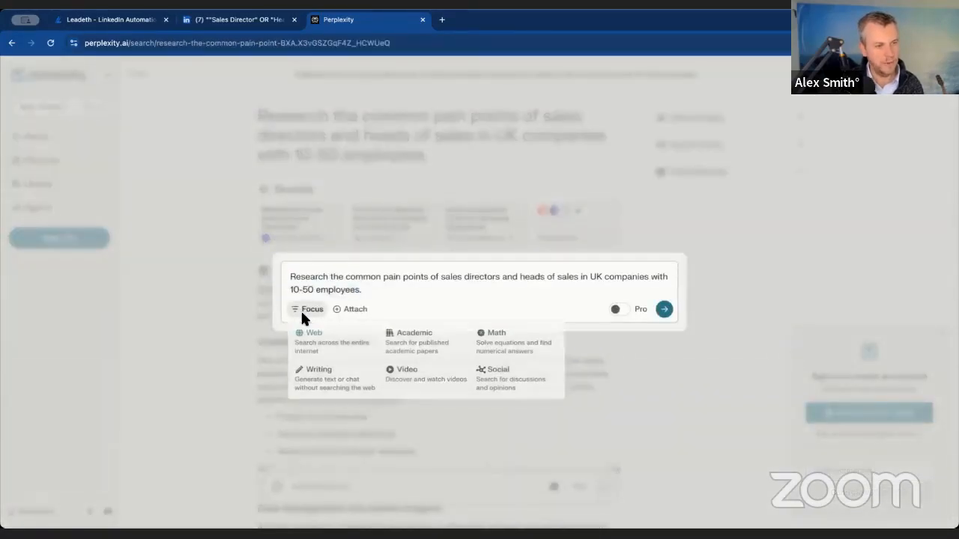
left_click(522, 384)
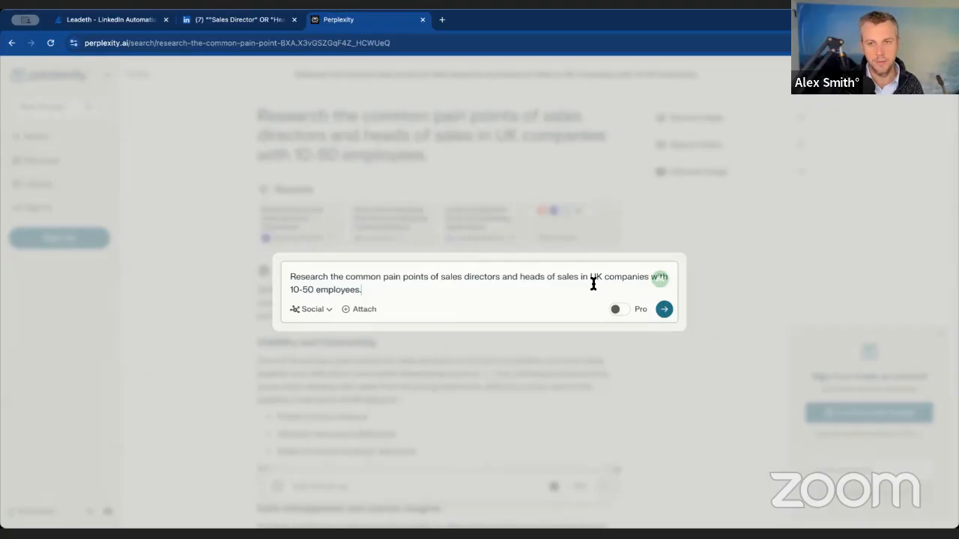
left_click(665, 311)
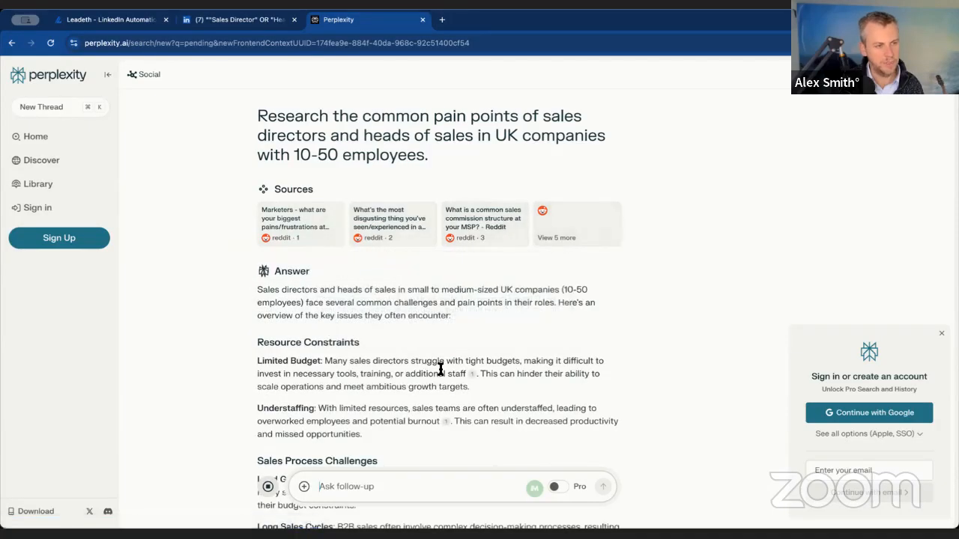
- Examine the pain points in the Social answer, highlighting the Lead Generation paragraph under Sales Process Challenges
scroll(439, 367, "down", 4)
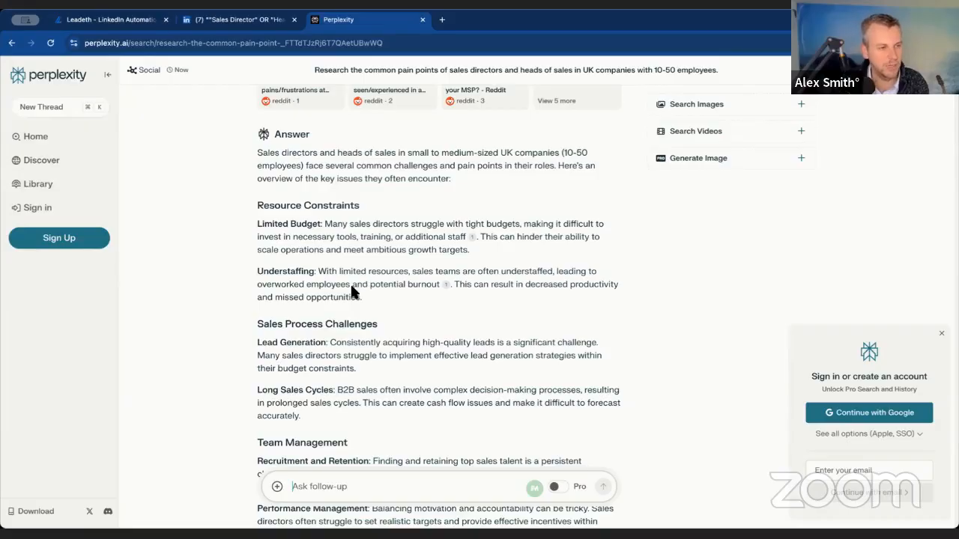
left_click_drag(264, 328, 332, 337)
left_click(357, 325)
left_click(603, 335)
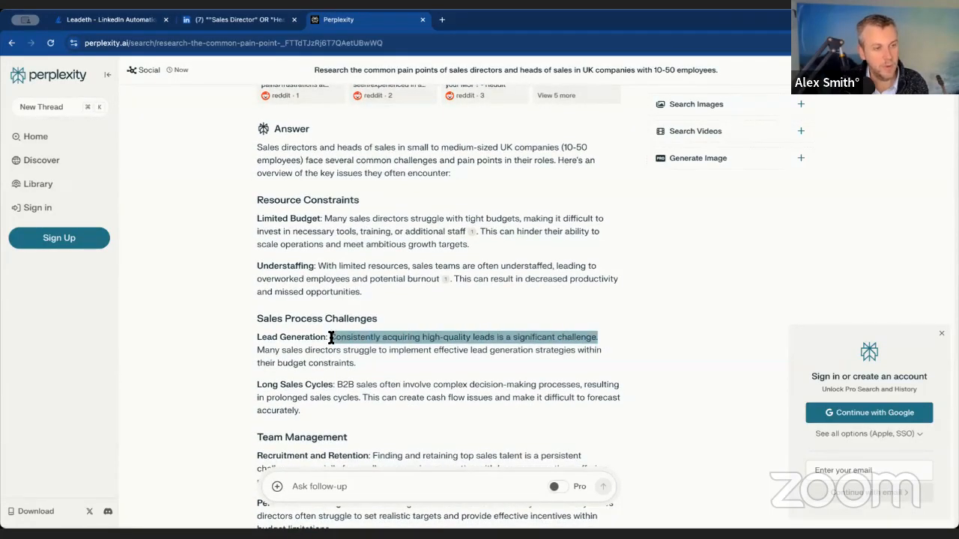
scroll(324, 348, "up", 1)
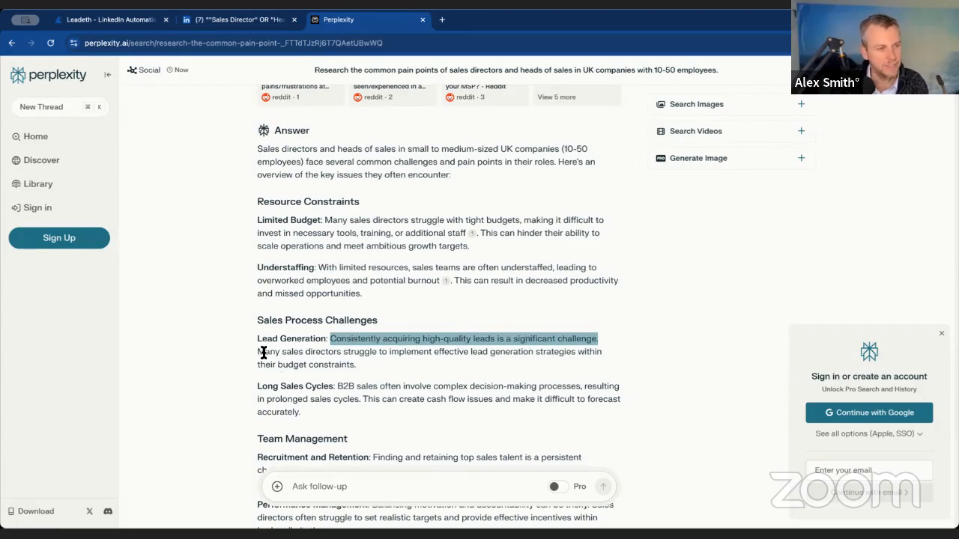
left_click_drag(268, 352, 419, 358)
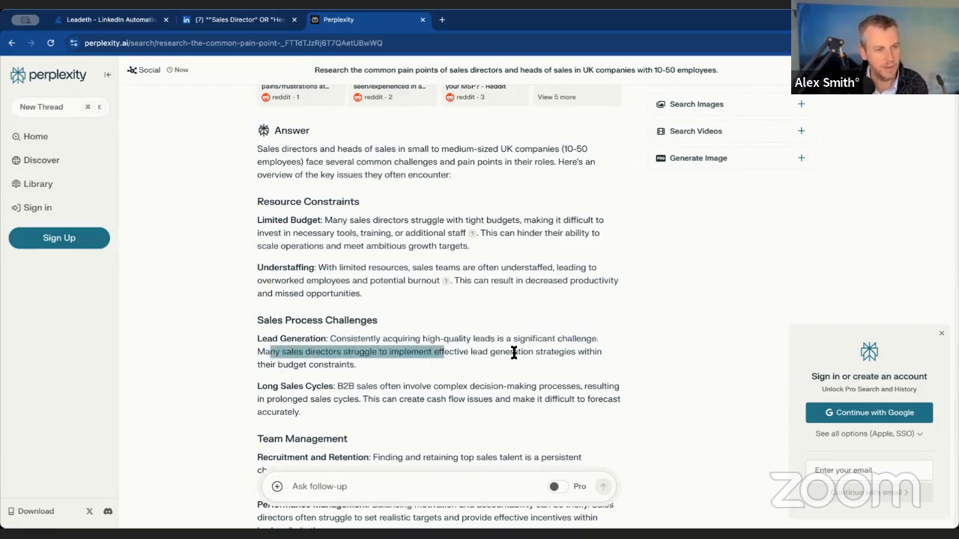
left_click_drag(355, 365, 257, 341)
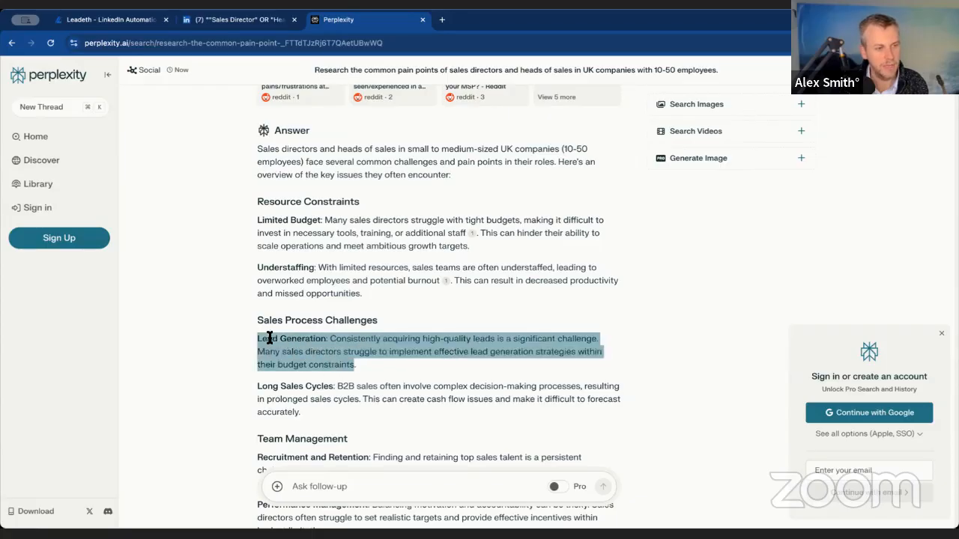
scroll(370, 359, "down", 3)
scroll(372, 363, "down", 1)
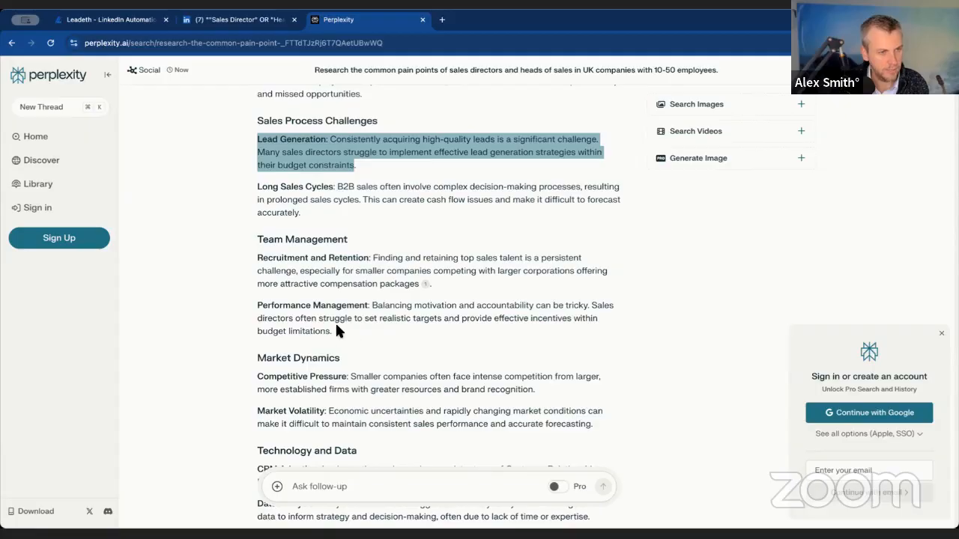
scroll(362, 319, "down", 3)
scroll(362, 318, "down", 2)
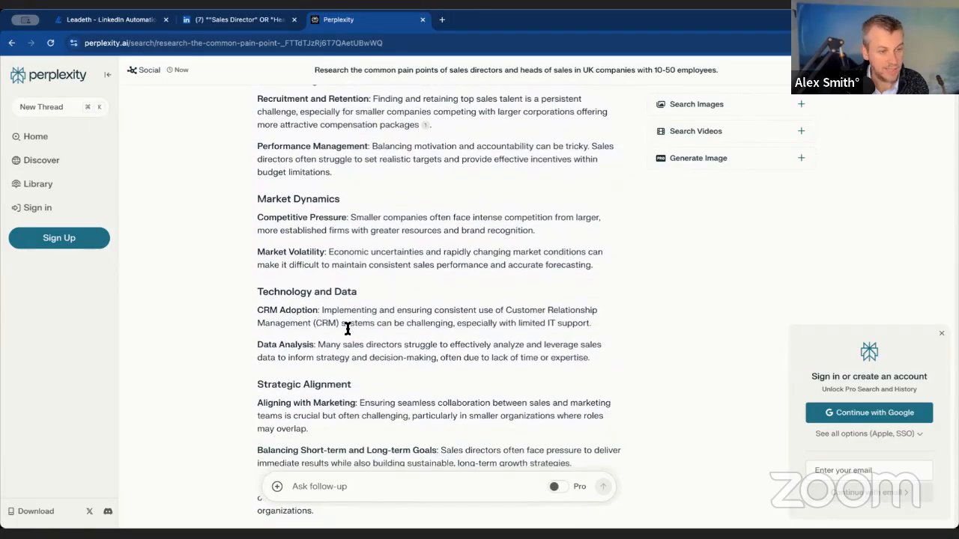
scroll(347, 329, "down", 6)
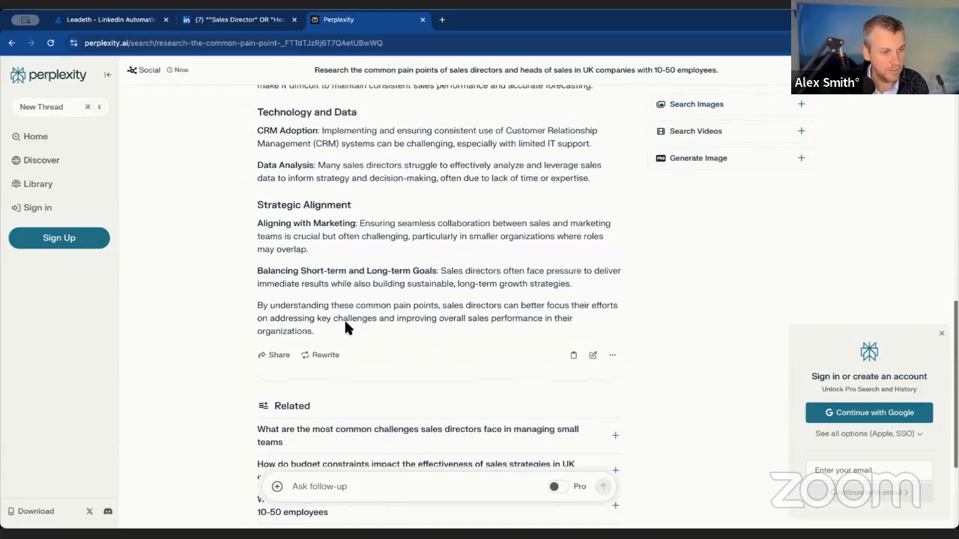
scroll(385, 338, "down", 5)
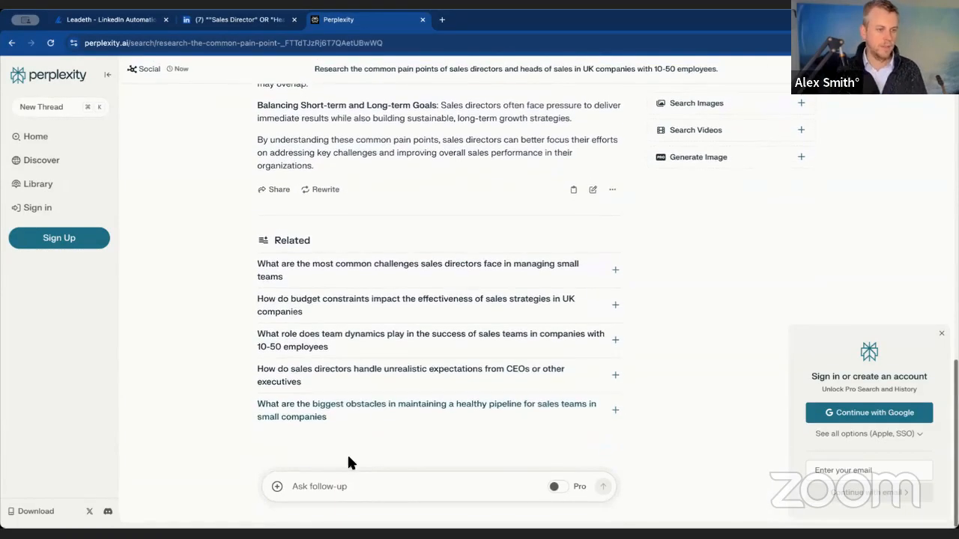
- Begin a follow-up question with "With the key challenge of" and paste the original research prompt after it in quotation marks
left_click(359, 484)
type("W")
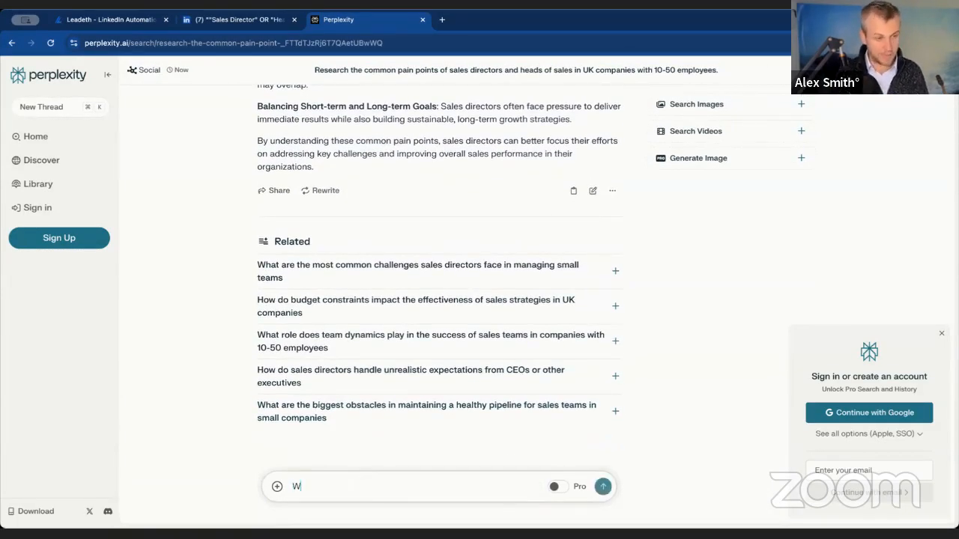
type("his th")
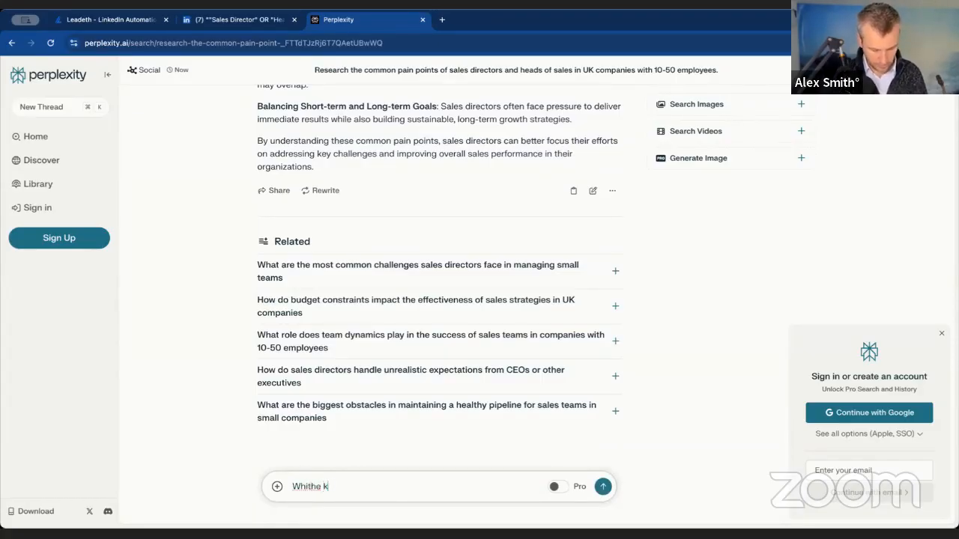
type("le")
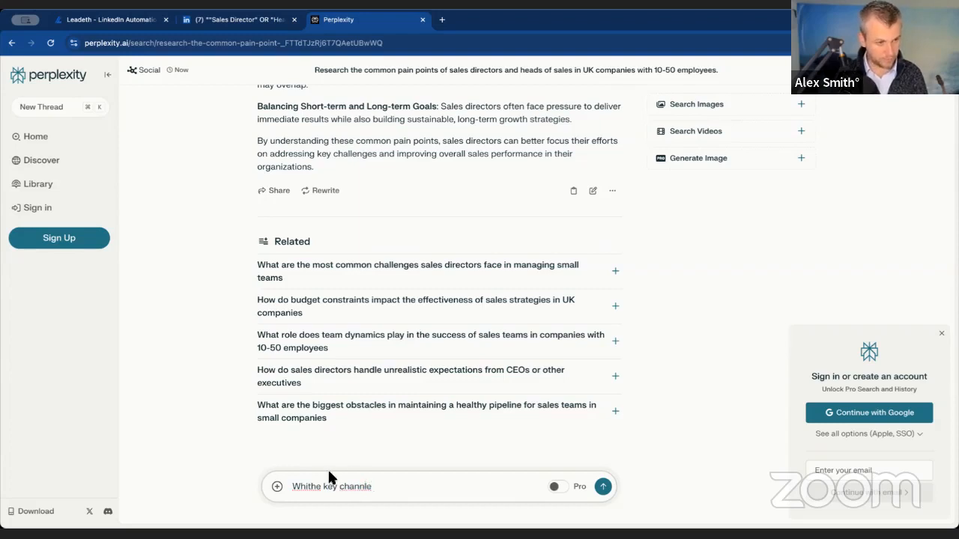
left_click(307, 486)
key("BackSpace")
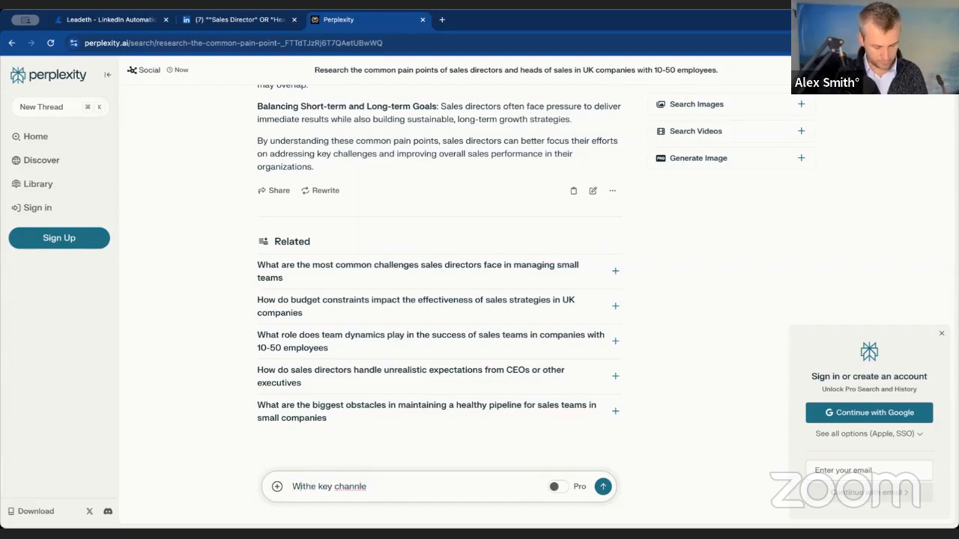
type("th")
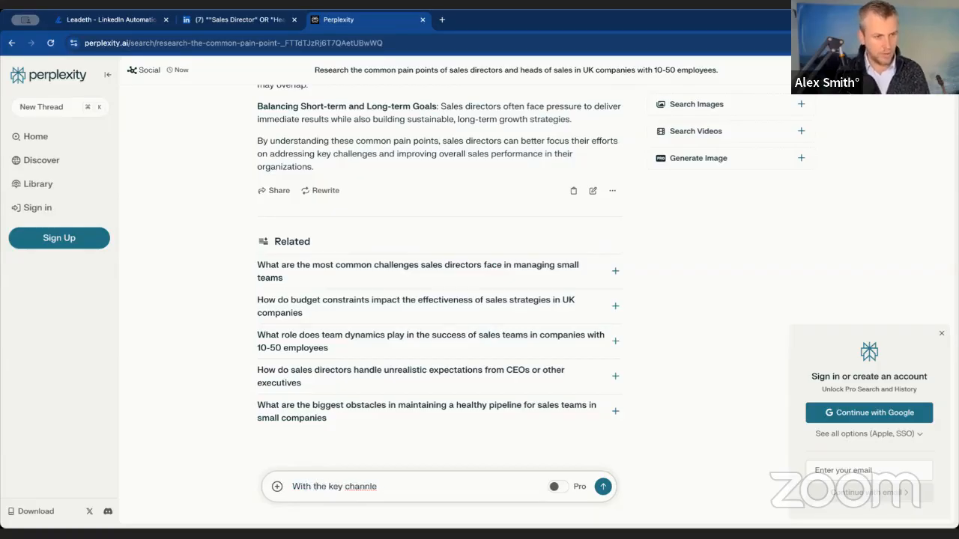
key("BackSpace")
key("BackSpace")
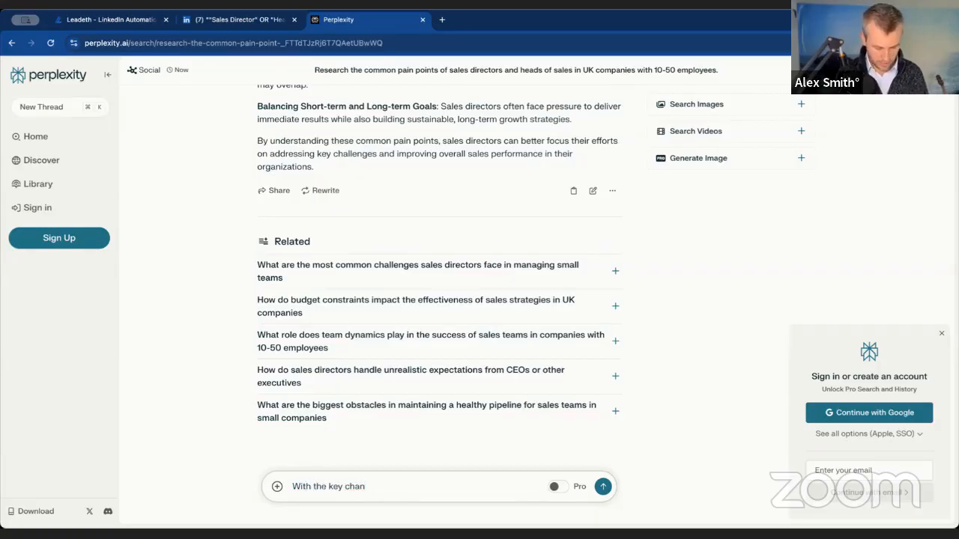
type("llenge of \"")
type("Research the common pain points of sales directors and heads of sales in UK companies with 10-50 employees.")
type("\"")
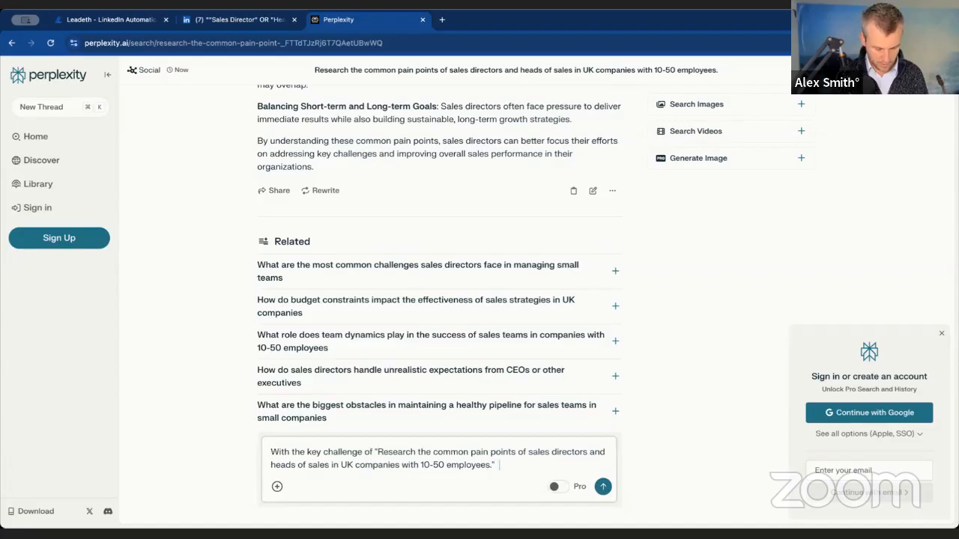
type(" How could it")
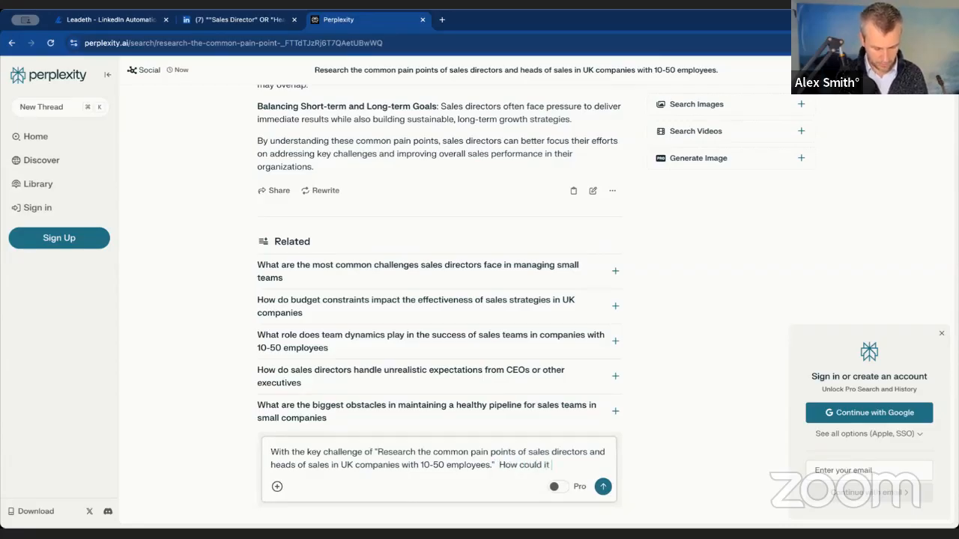
type(" send a")
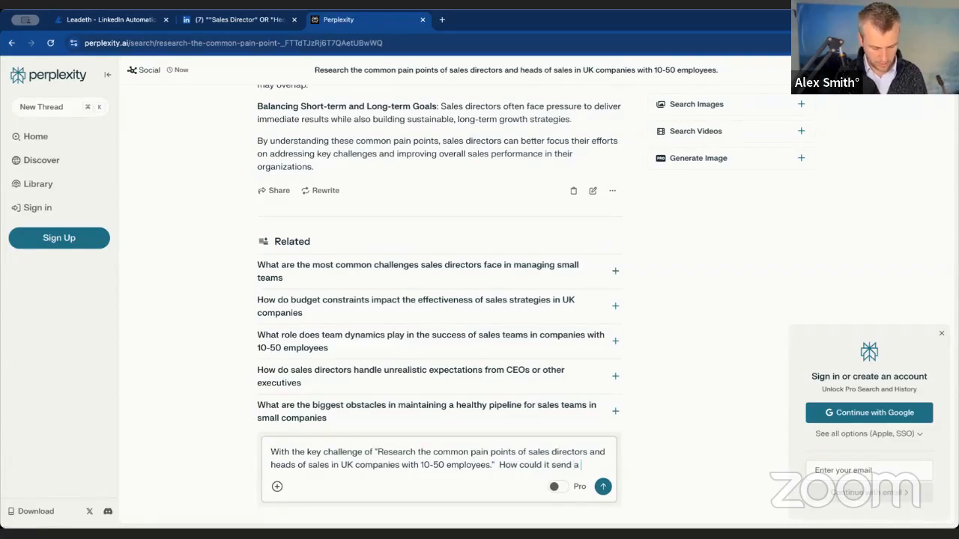
type(" 3-message seuqence ")
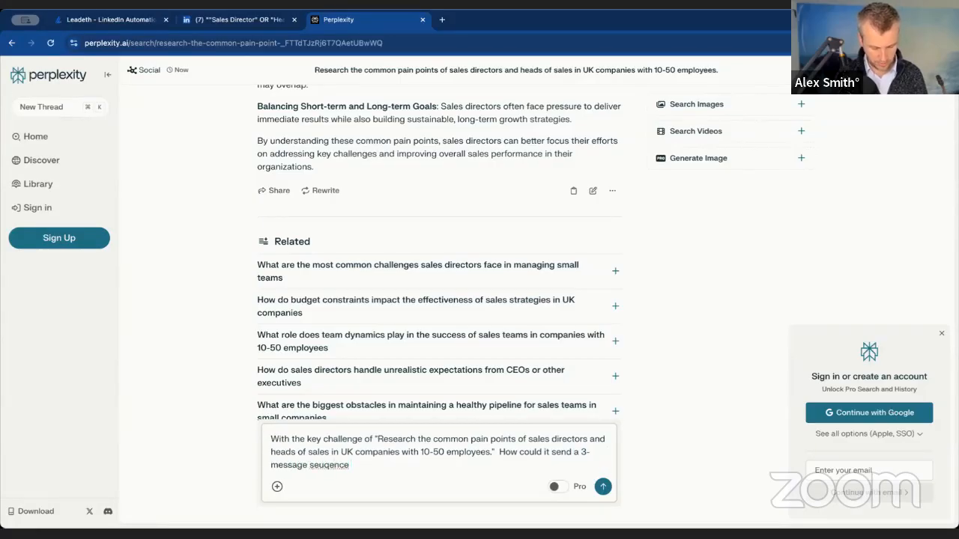
type("via linkedin to ")
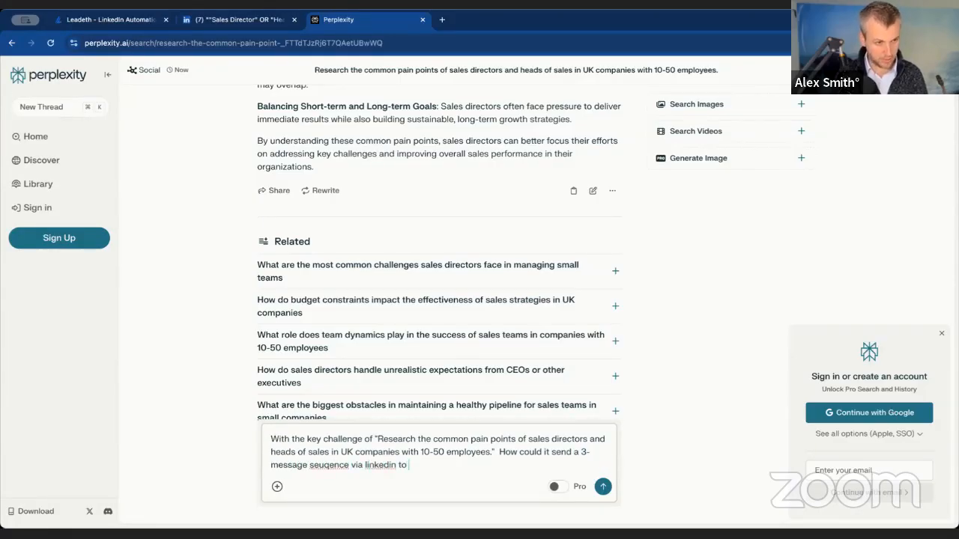
type("my netowrk")
- Continue the follow-up question with "How could it send a 3-message seuqence via linkedin to my network"
key("BackSpace")
key("BackSpace")
key("BackSpace")
key("BackSpace")
type("work")
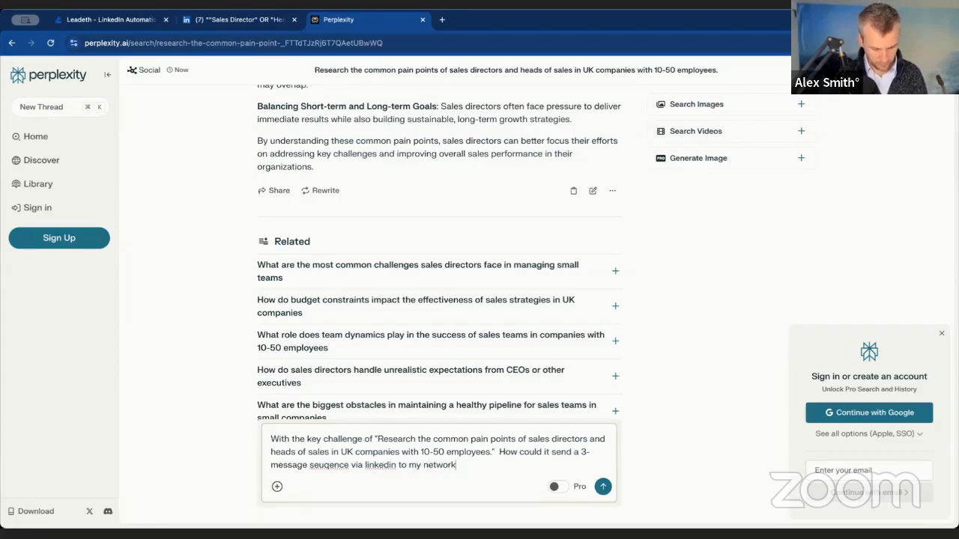
type(" to build up ")
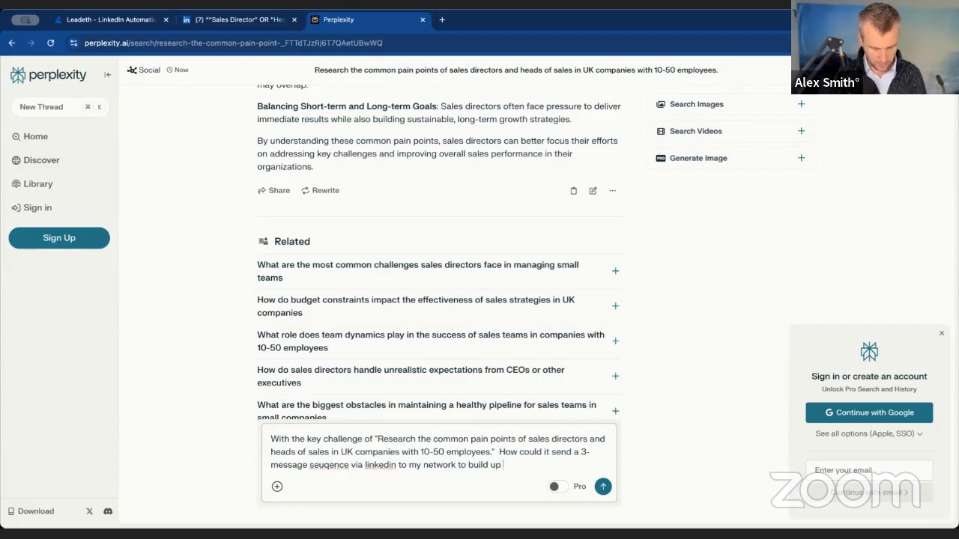
type("trust and ")
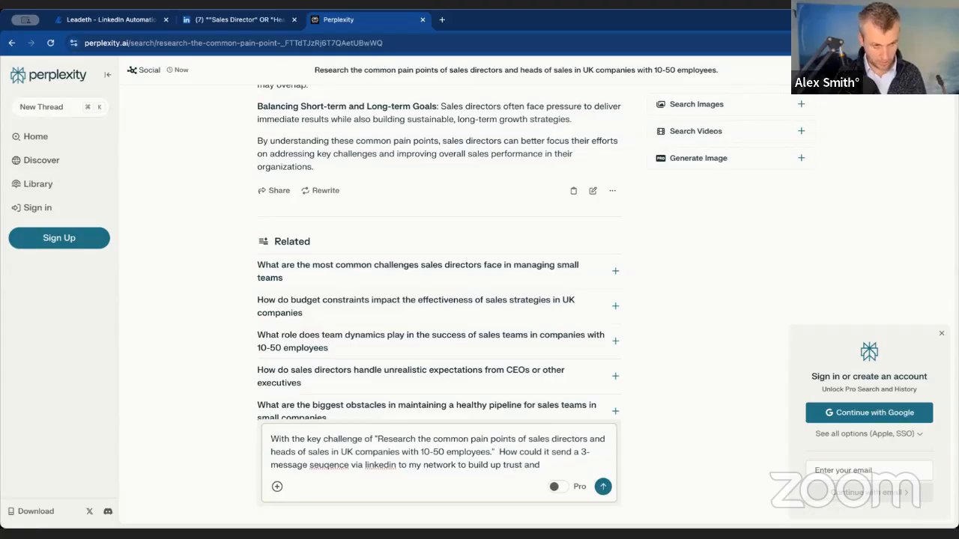
type("get them en")
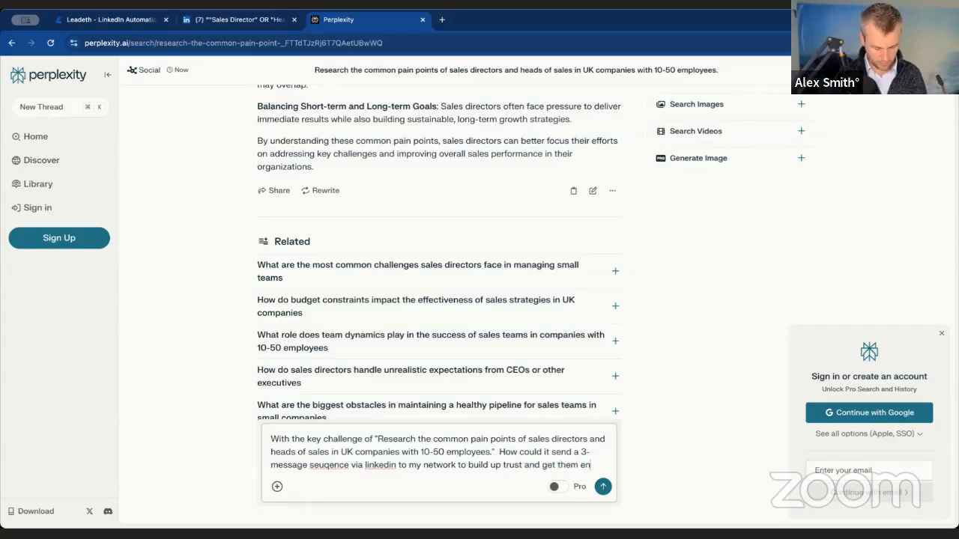
type("tused by my Leadeth.io ")
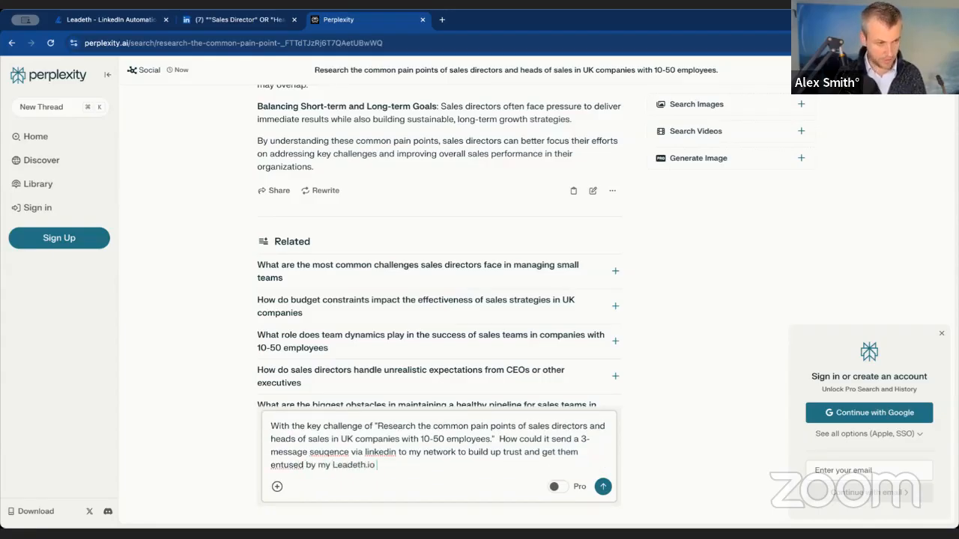
type("LEad Genration ")
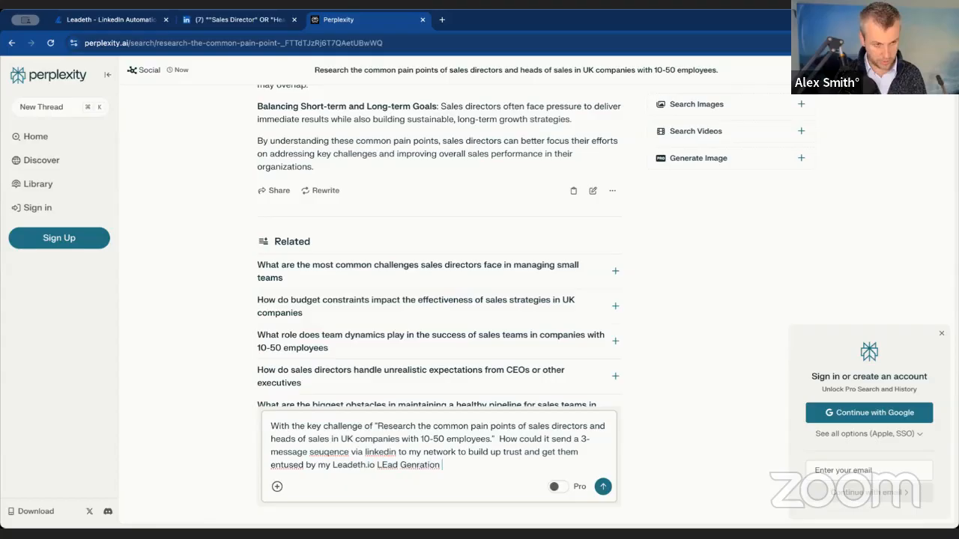
type("software")
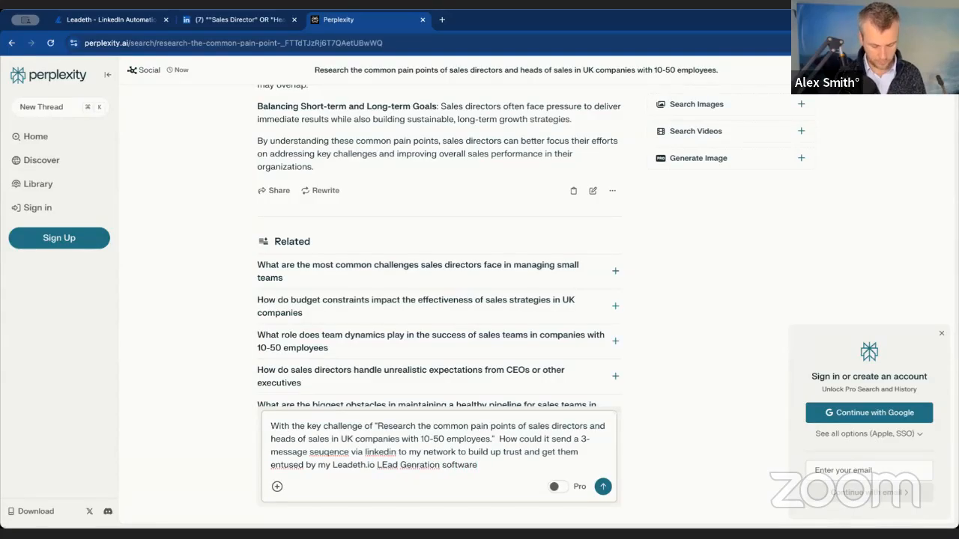
type("?")
- Complete the follow-up question with "to build up trust and get them entused by my Leadeth.io LEad Genration software?" and submit it
key("Return")
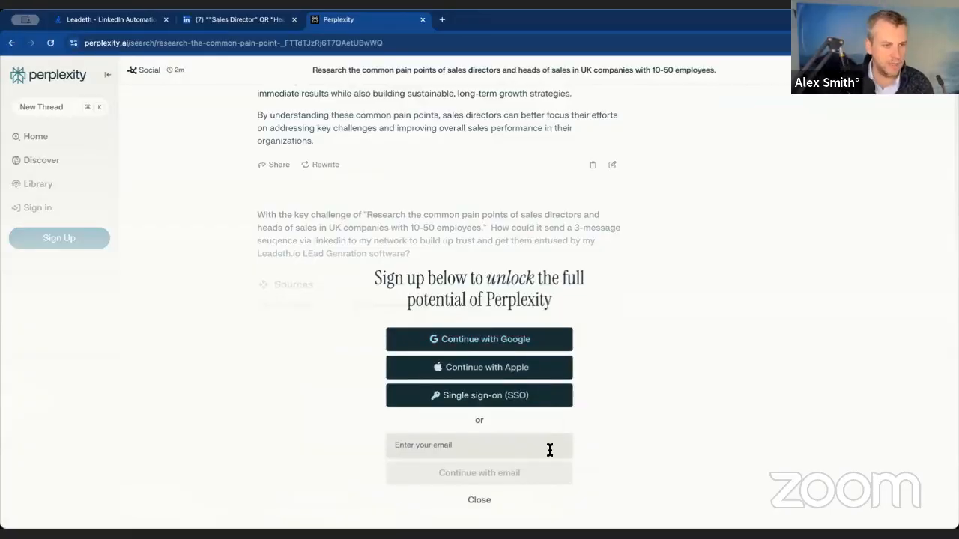
- Sign in to Perplexity through Google with the existing account and continue back to the research thread
left_click(482, 339)
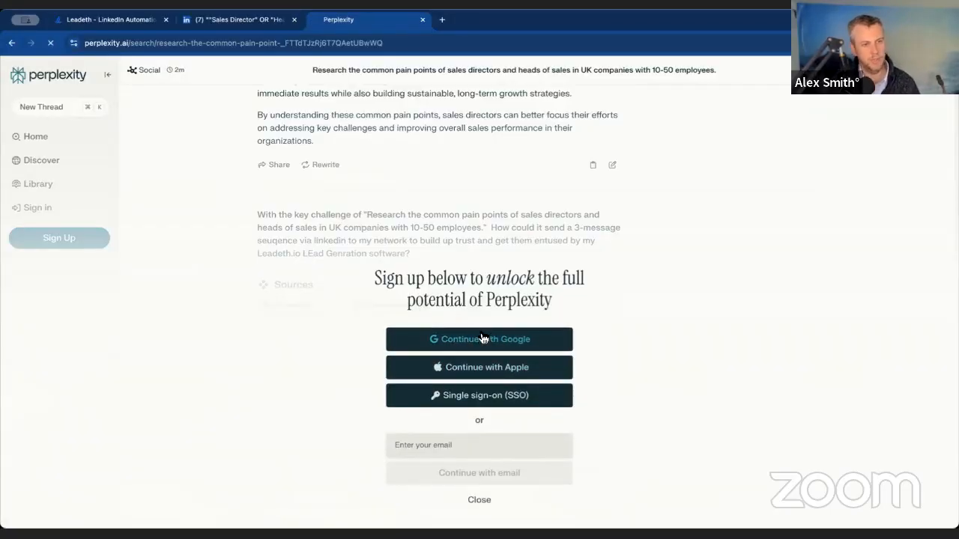
left_click(539, 249)
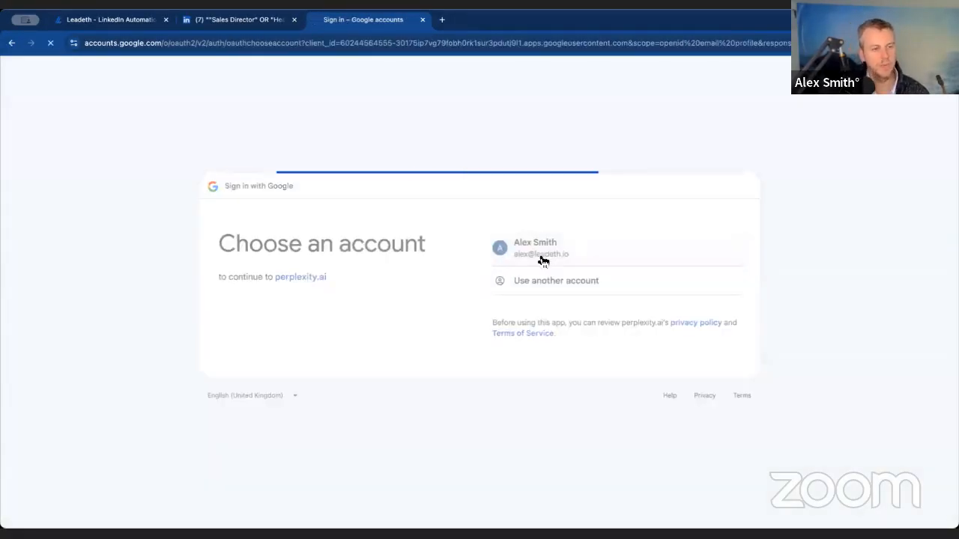
left_click(711, 352)
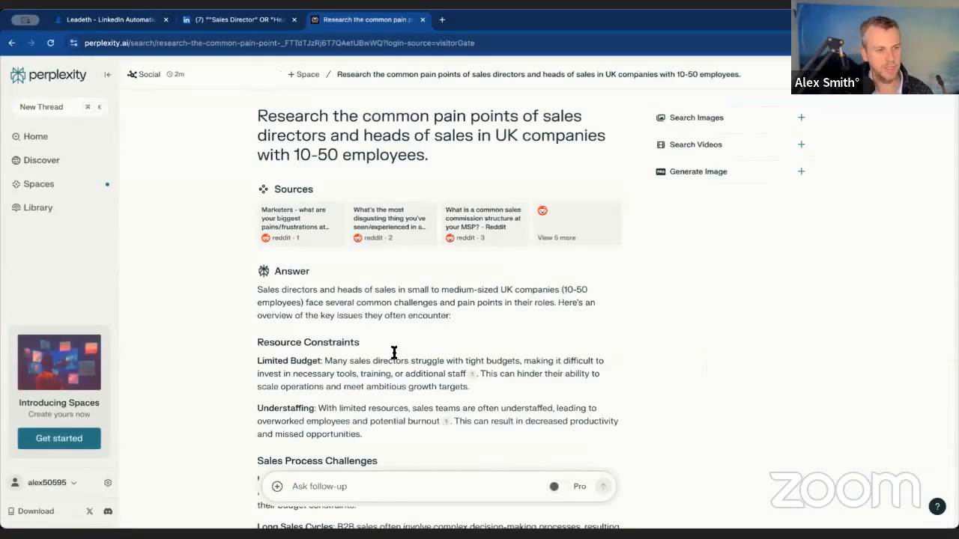
- Begin a follow-up question on the pain points thread with "Based on the poain point of"
scroll(381, 390, "down", 10)
scroll(379, 387, "down", 2)
scroll(337, 259, "up", 2)
scroll(338, 257, "up", 7)
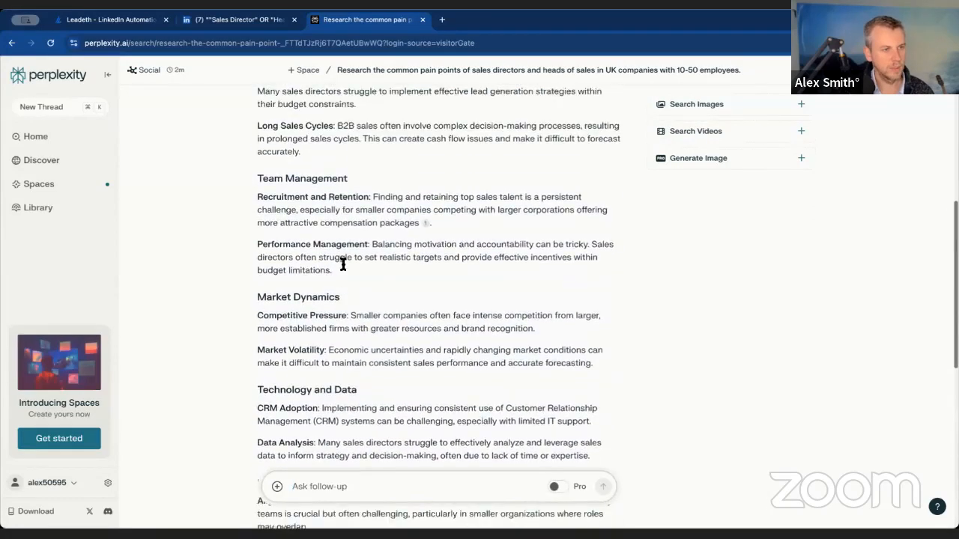
scroll(344, 264, "down", 10)
left_click(343, 487)
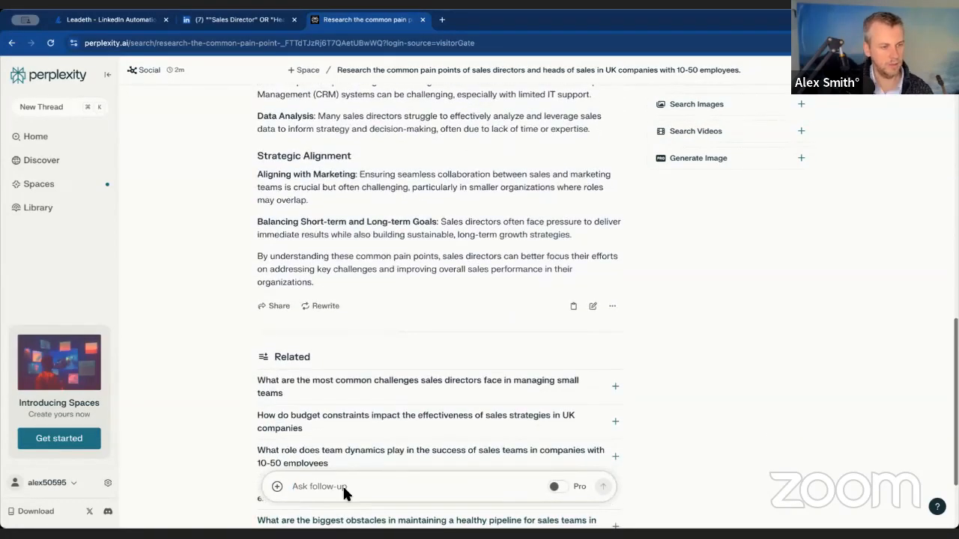
type("Based onthe")
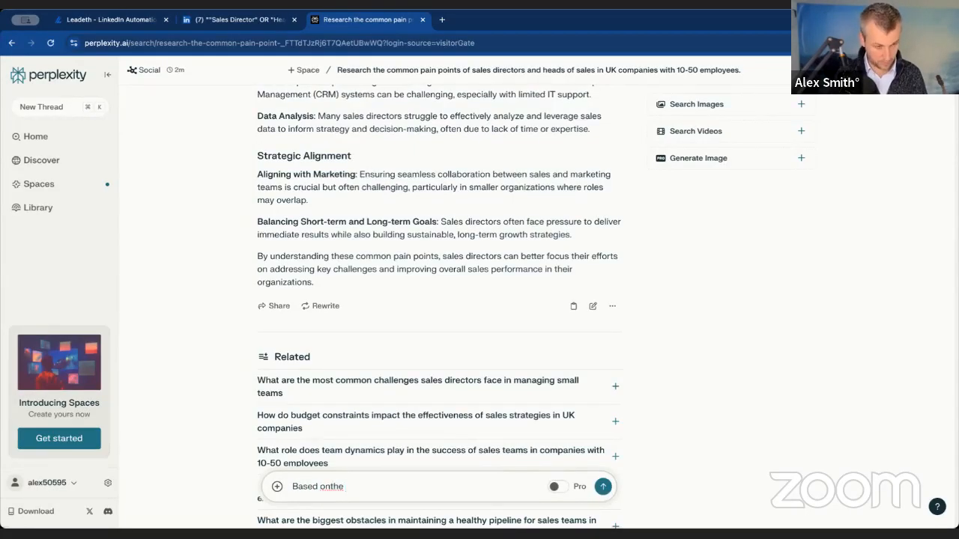
key("BackSpace")
key("BackSpace")
key("BackSpace")
type(" the poain")
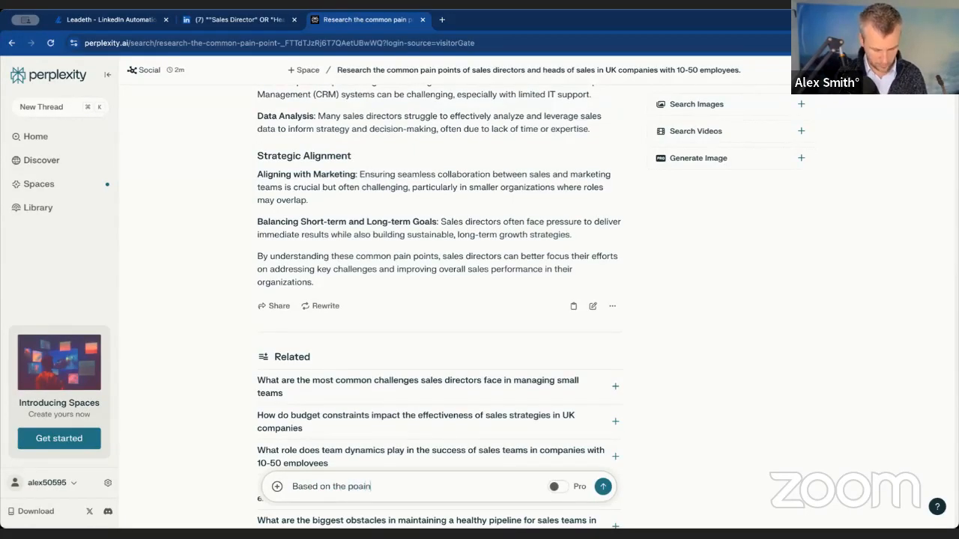
type(" point of")
type("Research the common pain points of sales directors and heads of sales in UK companies with 10-50 employees.")
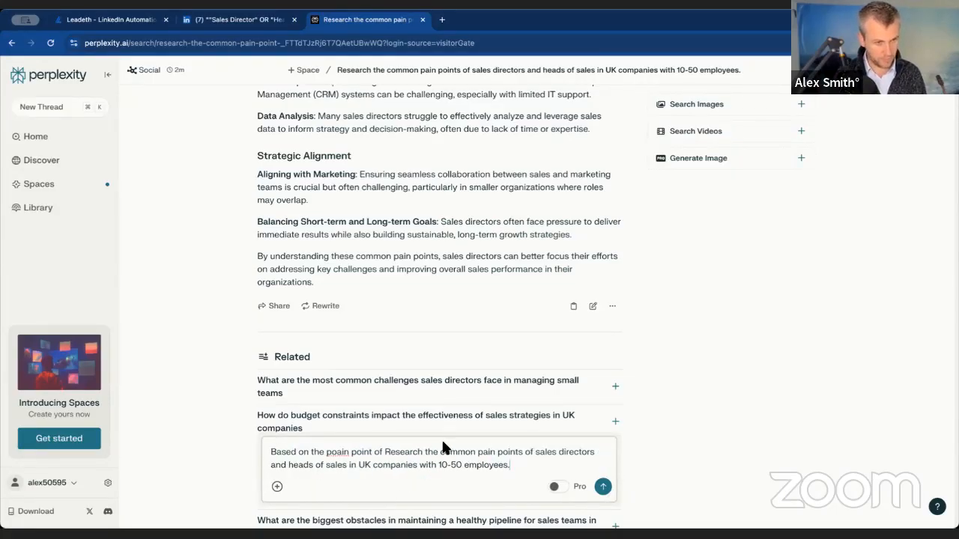
left_click(385, 452)
type("\"")
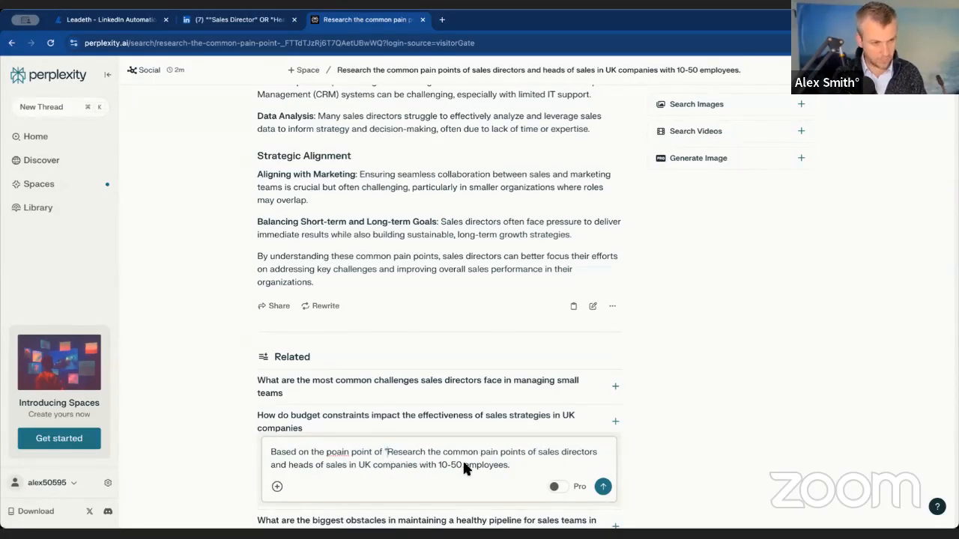
left_click_drag(511, 462, 399, 454)
key("BackSpace")
key("BackSpace")
key("BackSpace")
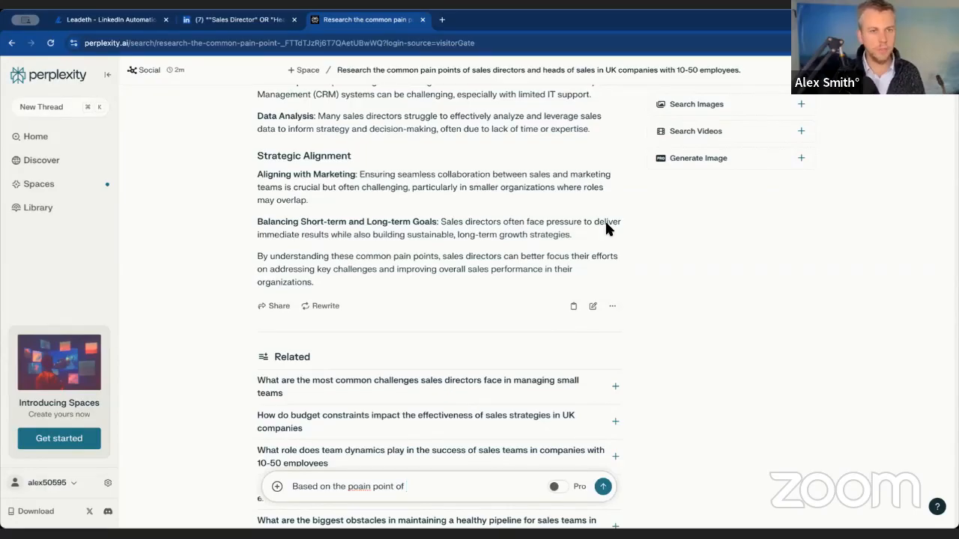
- Correct the misspelled word before "point" in the follow-up question to "plain"
right_click(355, 486)
left_click(368, 501)
left_click(420, 487)
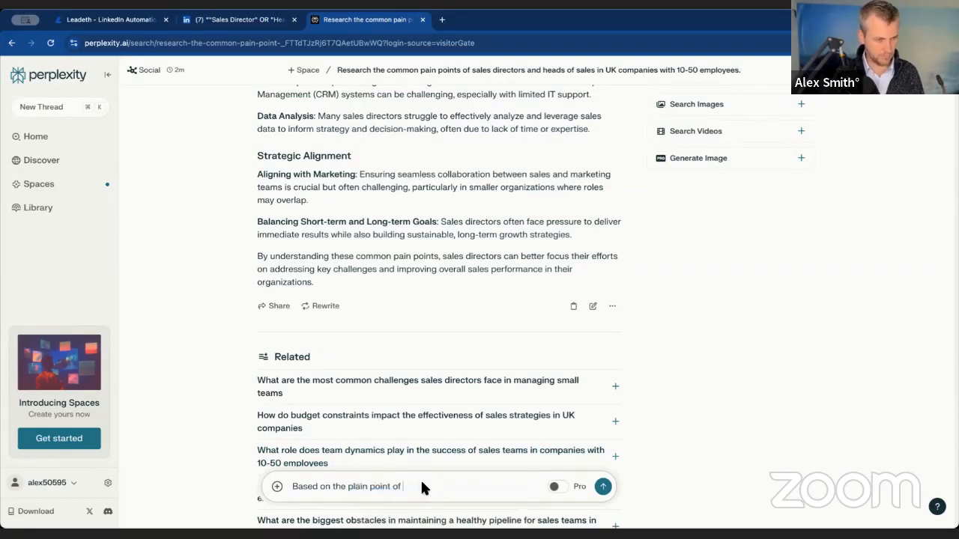
- Copy the Sales Process Challenges heading with its Lead Generation paragraph from the answer and paste it on a new line in the follow-up question
scroll(392, 268, "up", 6)
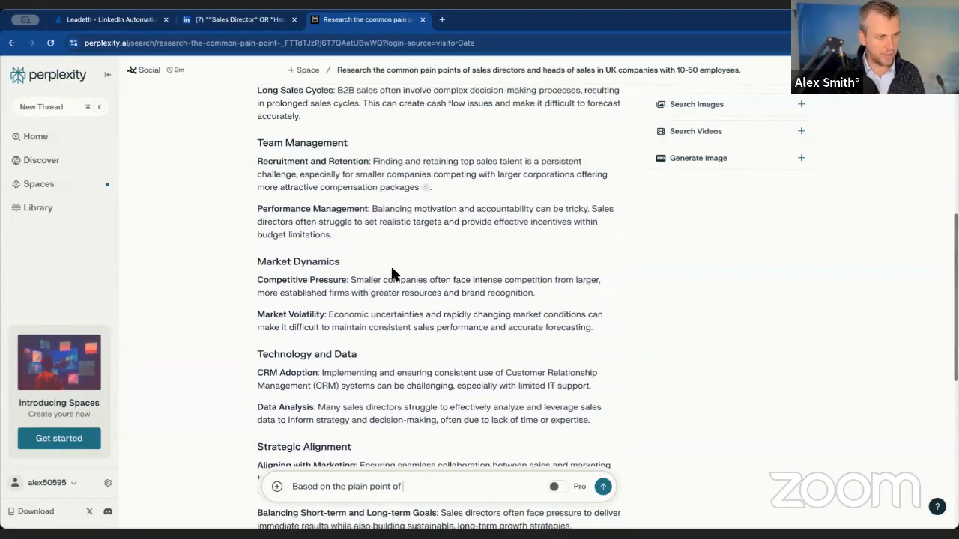
left_click_drag(360, 238, 257, 189)
key("ctrl+c")
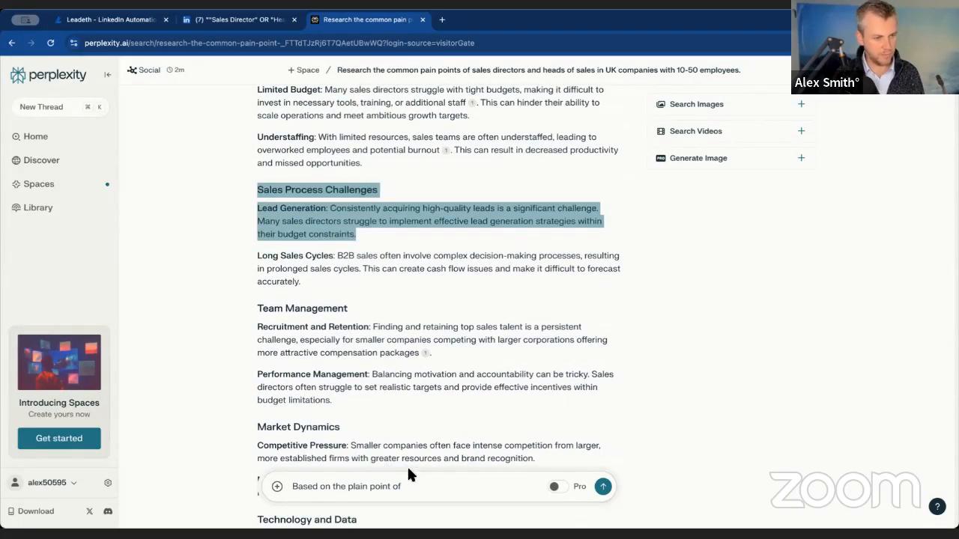
left_click(438, 485)
key("shift+Return")
key("ctrl+v")
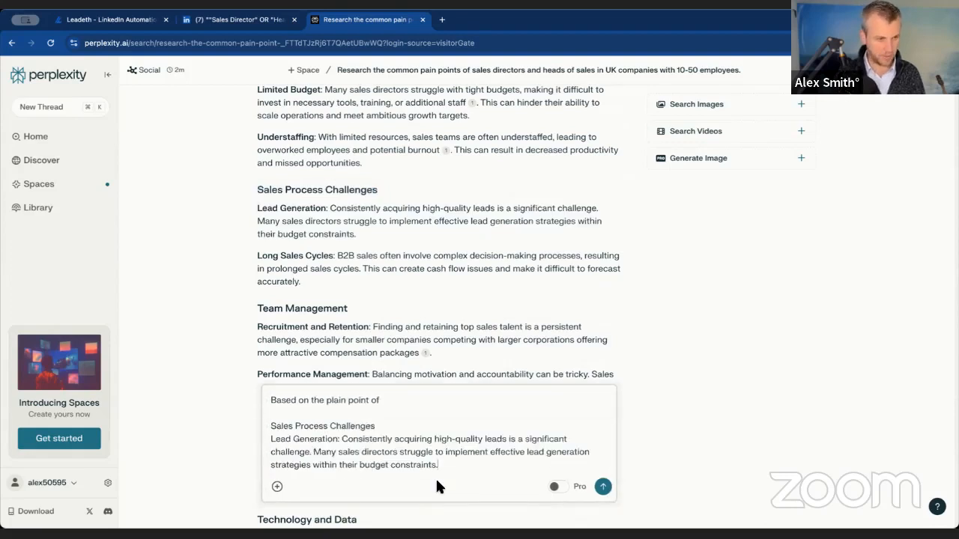
- Add a paragraph to the follow-up question: "Write a 3 -stage Linkedin message question to sales directors in my 1st degree connections on Linkedin"
type("Can")
key("BackSpace")
key("BackSpace")
key("BackSpace")
type("Write")
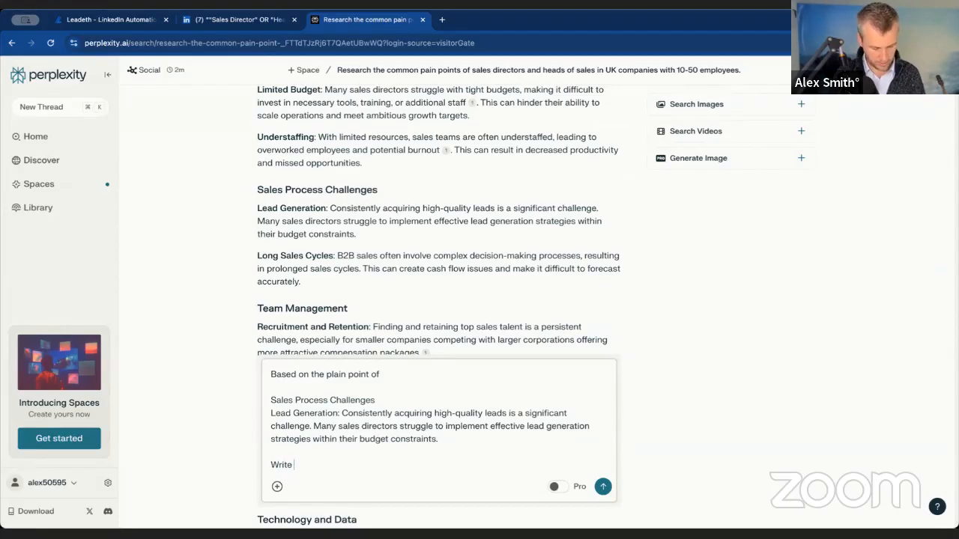
type(" a 3 -stage Linkedin message ")
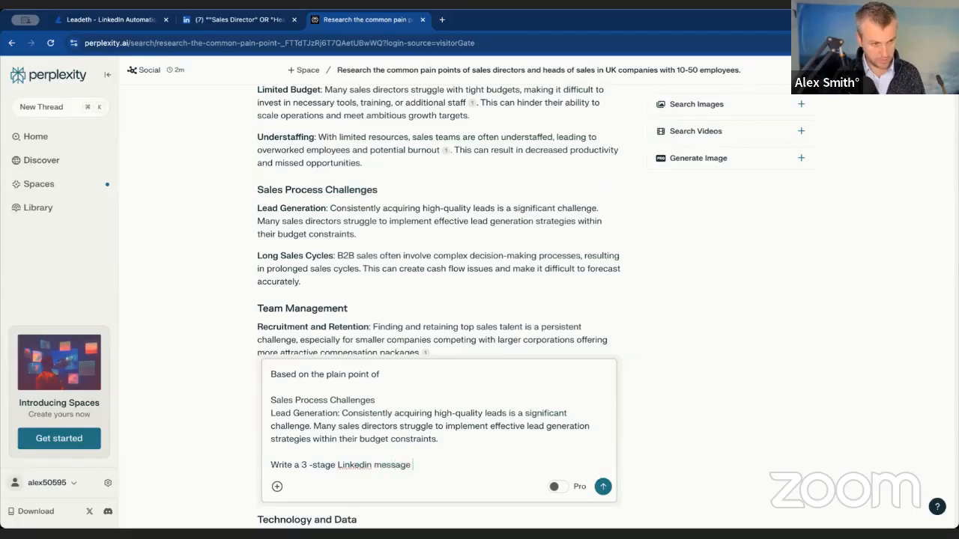
type("question to sal")
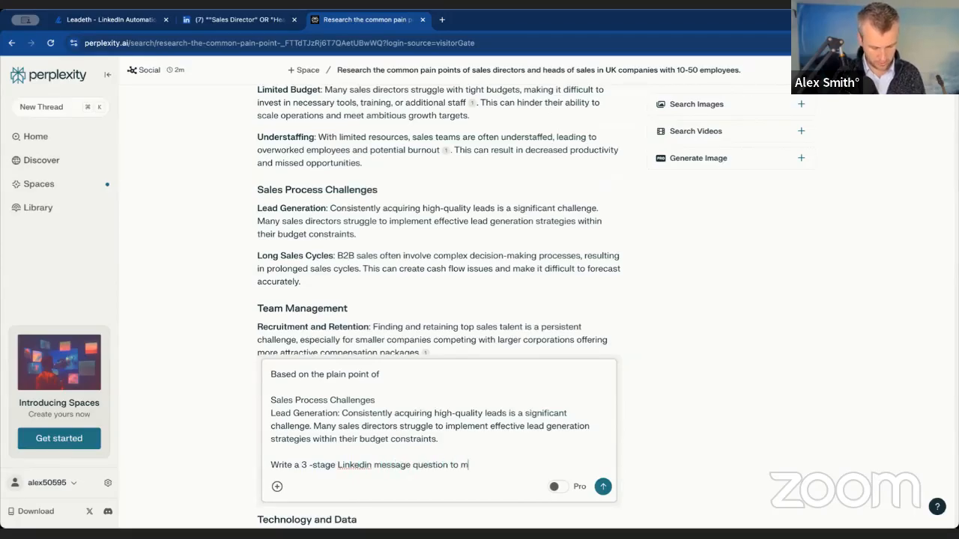
type("es directors in my 1st degree connections on Linkedin")
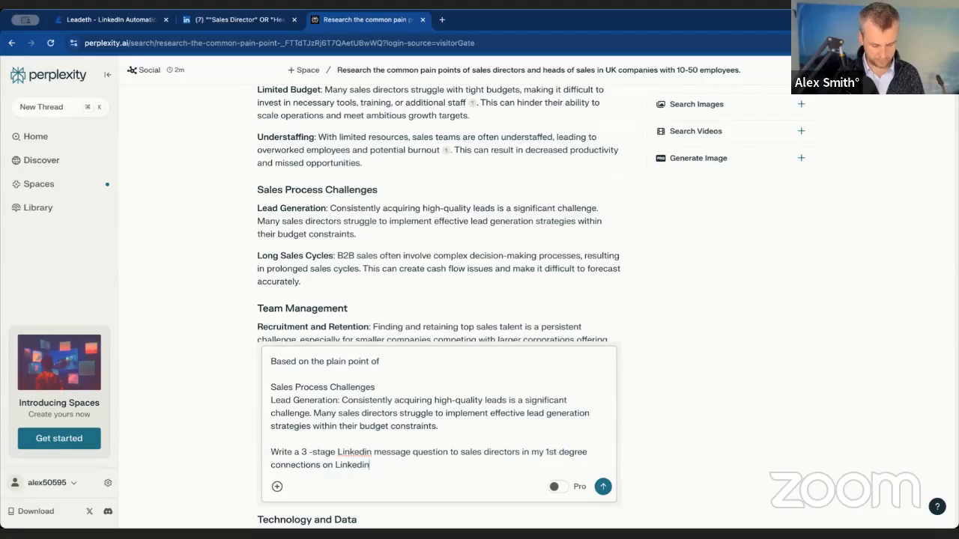
type(" - don't excedd ")
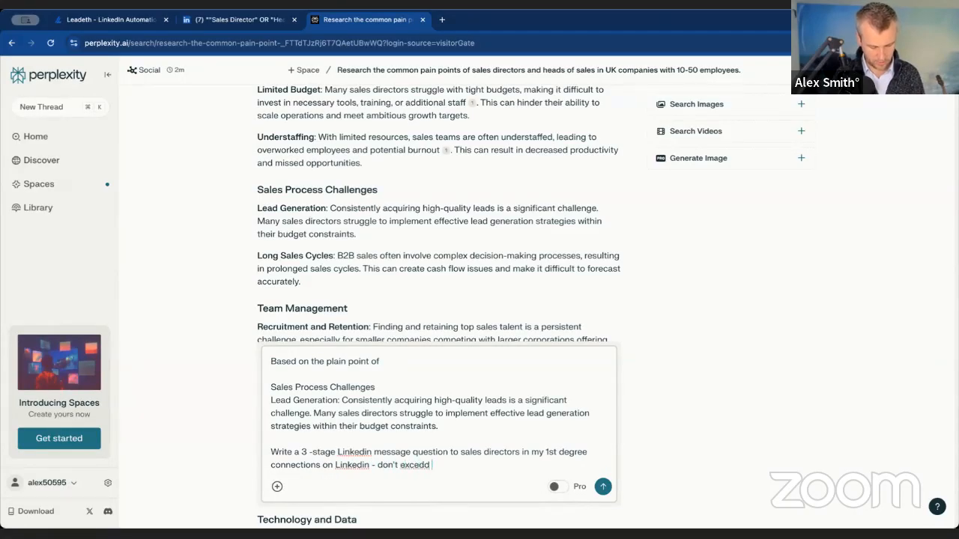
type("50 words per message.")
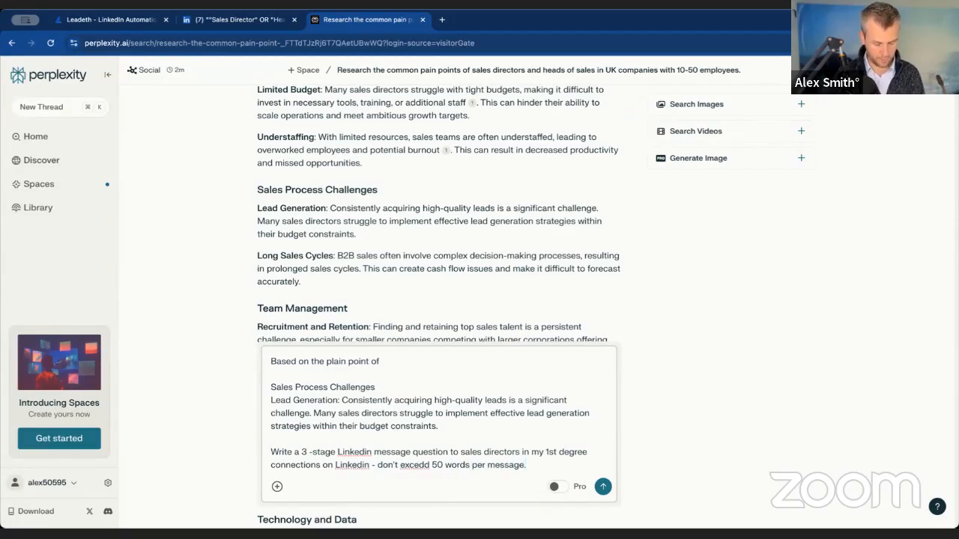
- Complete the follow-up question with "- don't excedd 50 words per message." and submit it
key("Return")
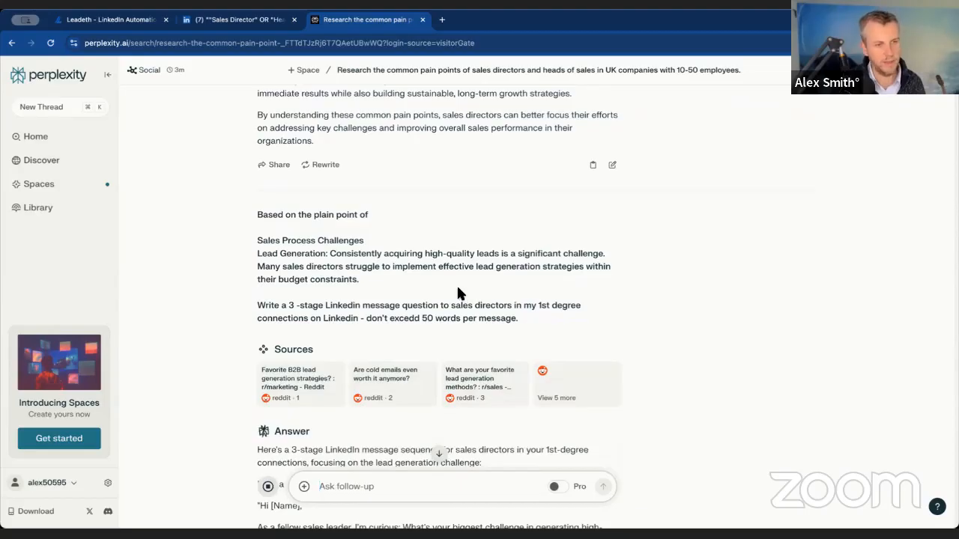
- Examine the wording of Message 1, Message 2 and Message 3 in the generated LinkedIn sequence, highlighting passages while reading
scroll(443, 303, "down", 5)
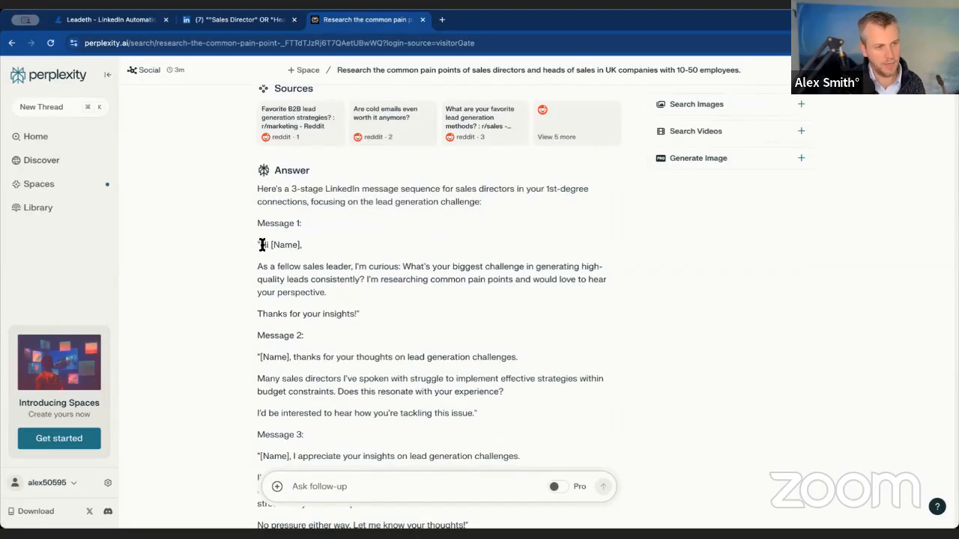
left_click_drag(259, 245, 303, 245)
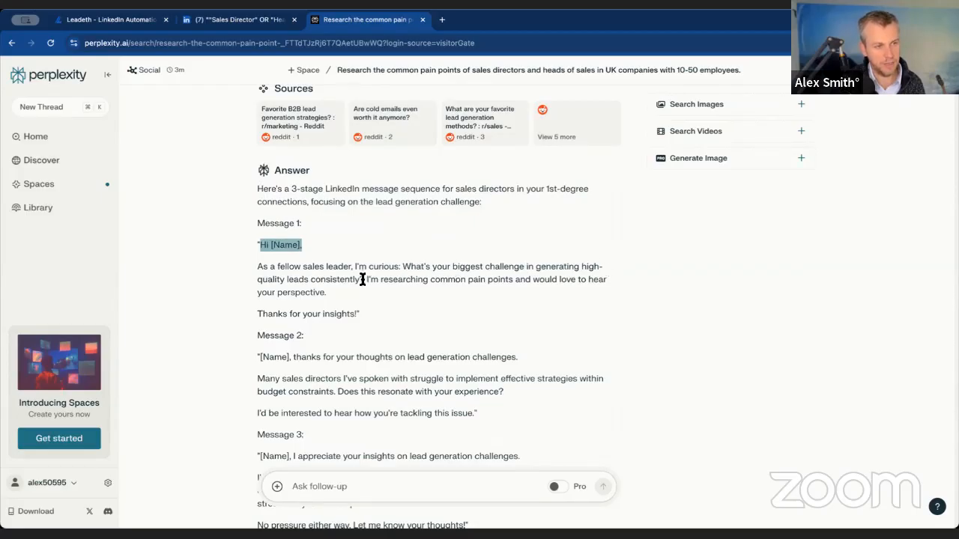
left_click_drag(386, 292, 349, 281)
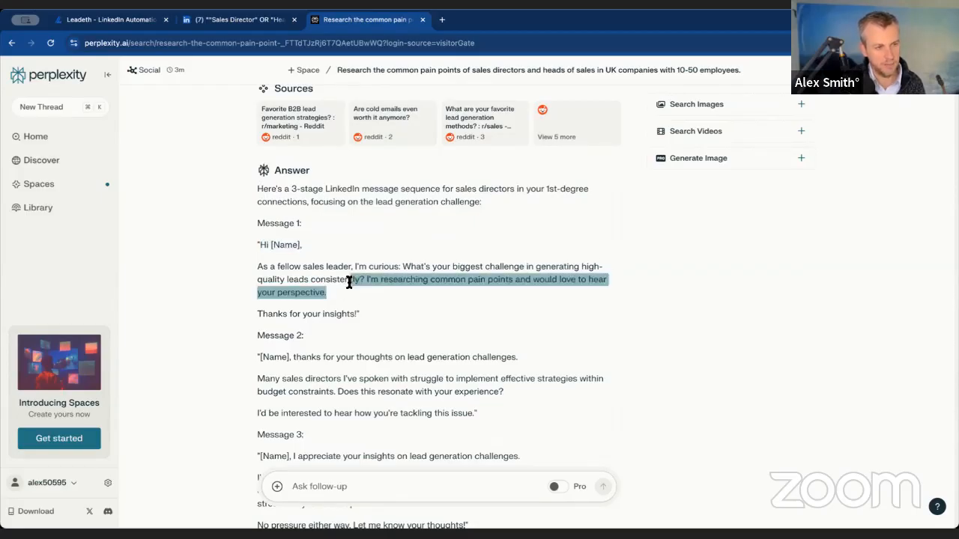
left_click(477, 283)
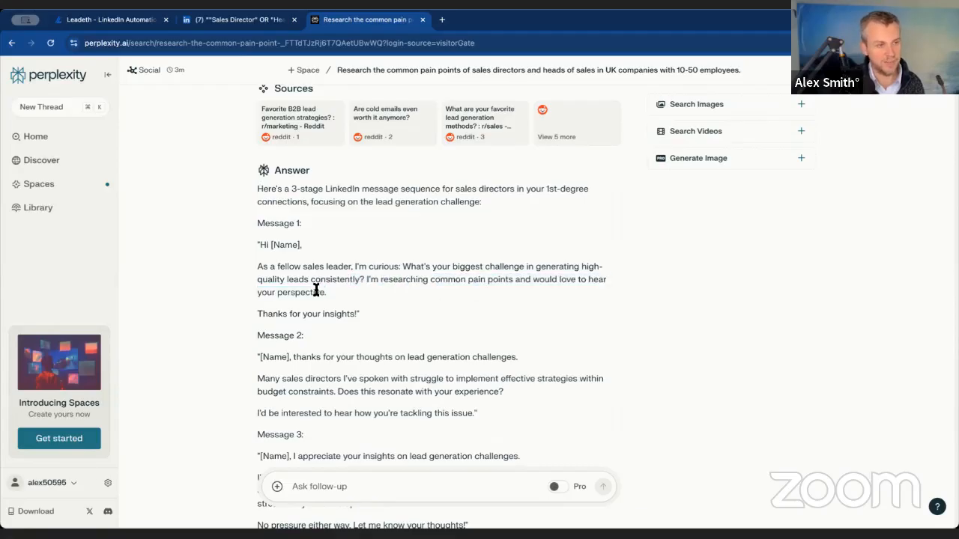
left_click_drag(357, 315, 263, 254)
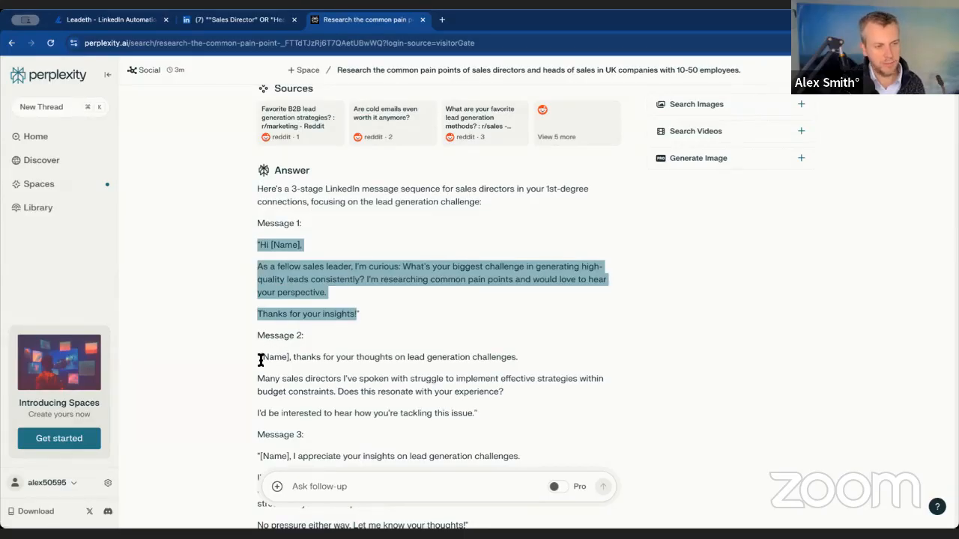
left_click_drag(261, 361, 472, 362)
left_click(498, 360)
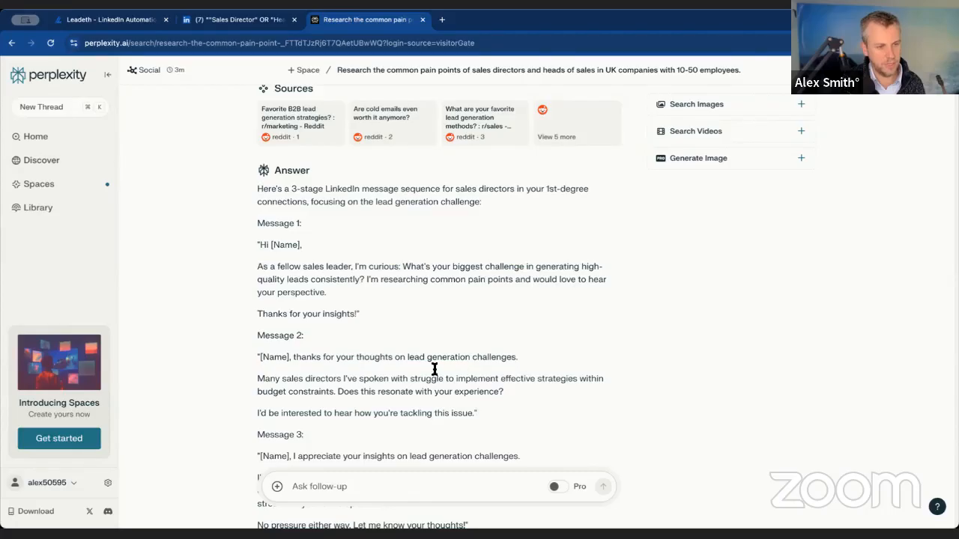
left_click_drag(253, 380, 485, 379)
left_click(483, 380)
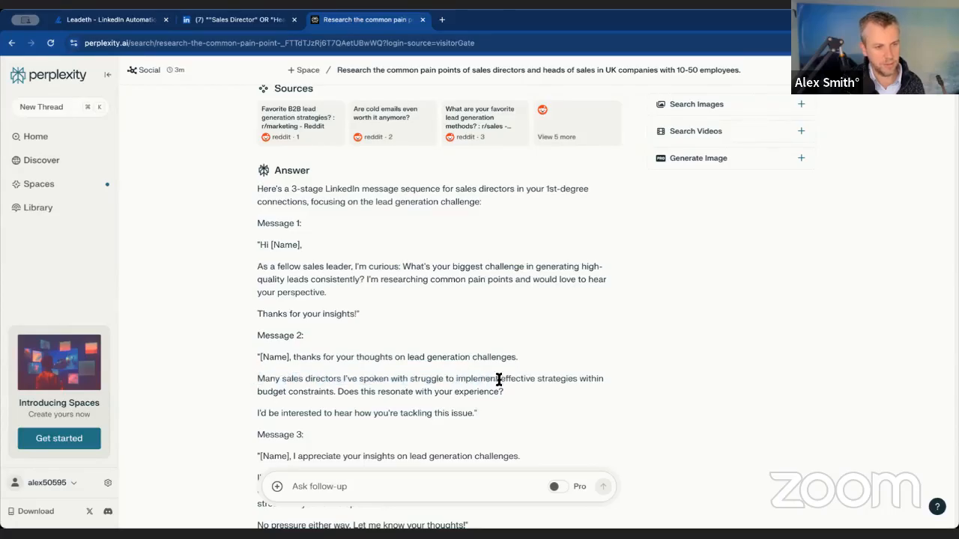
left_click_drag(310, 394, 469, 392)
scroll(450, 425, "down", 1)
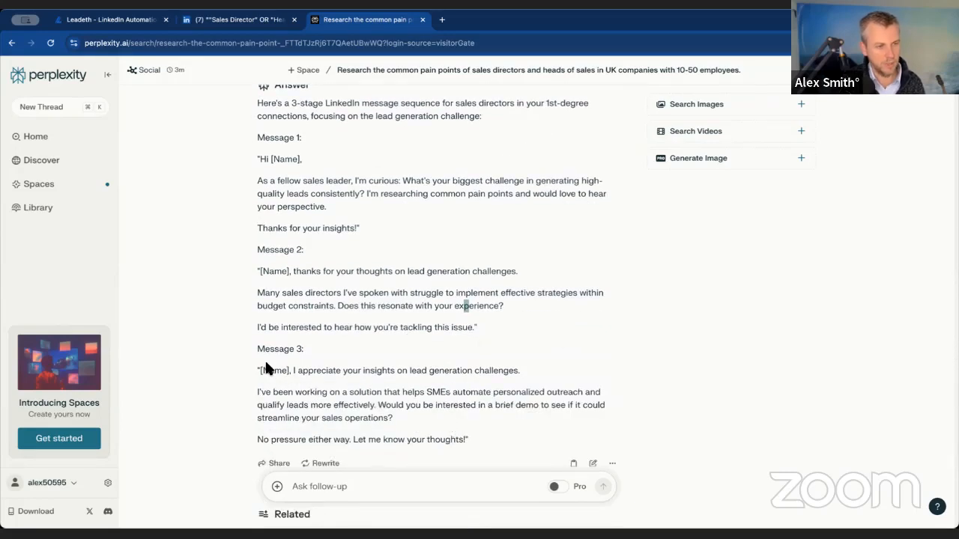
left_click_drag(264, 370, 533, 375)
left_click(362, 369)
left_click(524, 379)
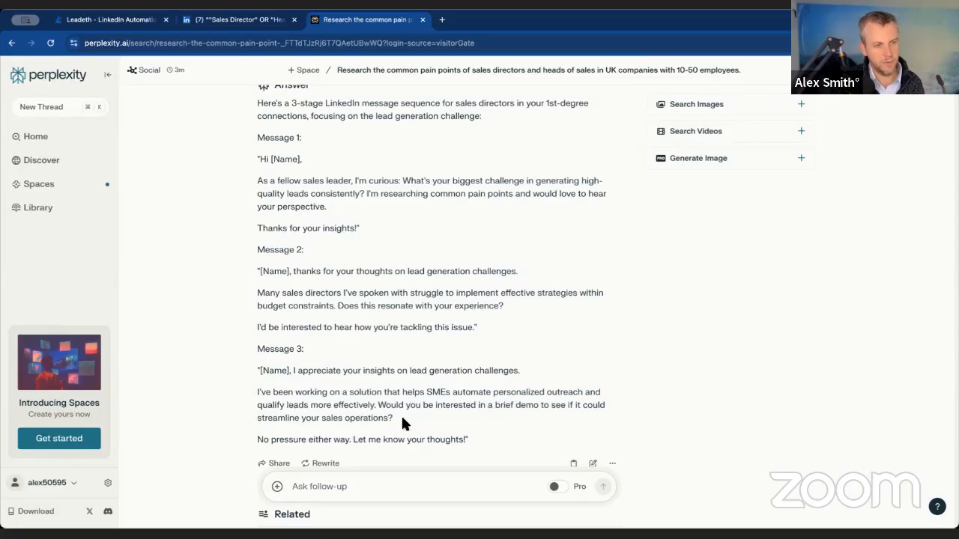
- Copy the drafted messages into the first Message step in Leadeth and trim the text to Message 1 without its closing quotation mark
left_click_drag(464, 439, 260, 158)
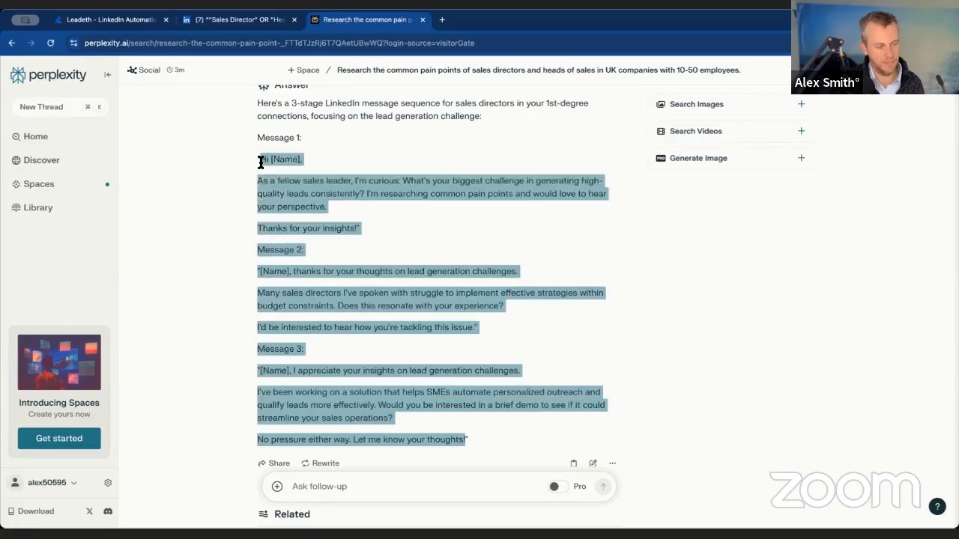
left_click(154, 20)
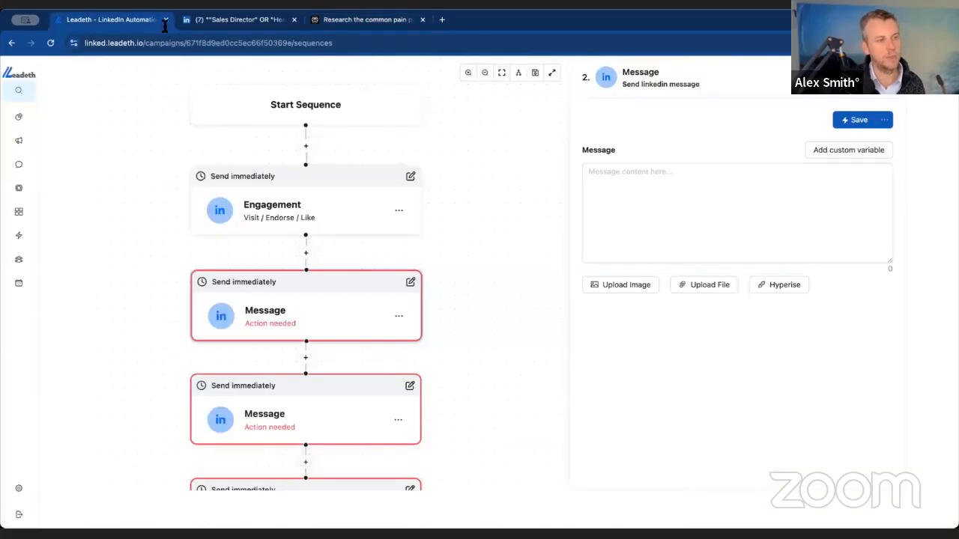
left_click(724, 186)
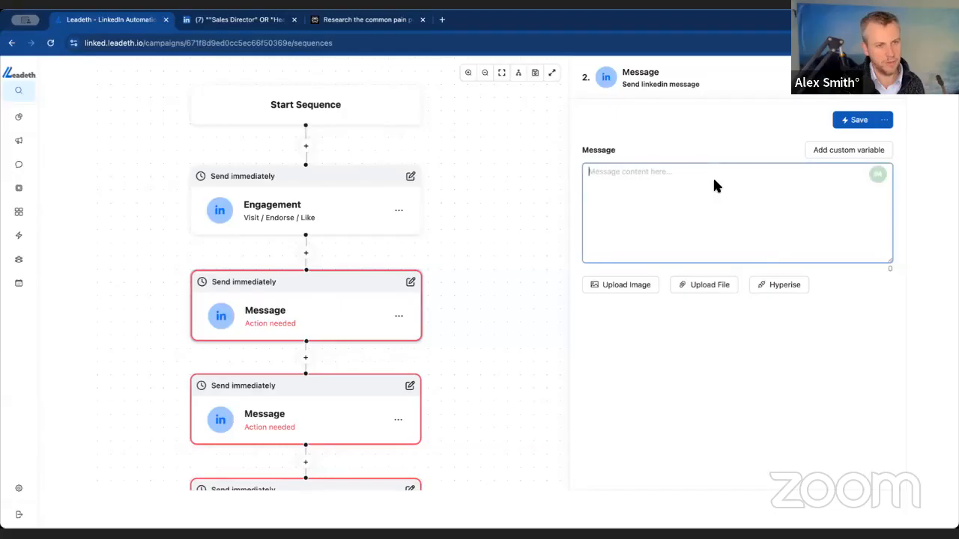
key("ctrl+v")
left_click_drag(785, 255, 593, 227)
key("BackSpace")
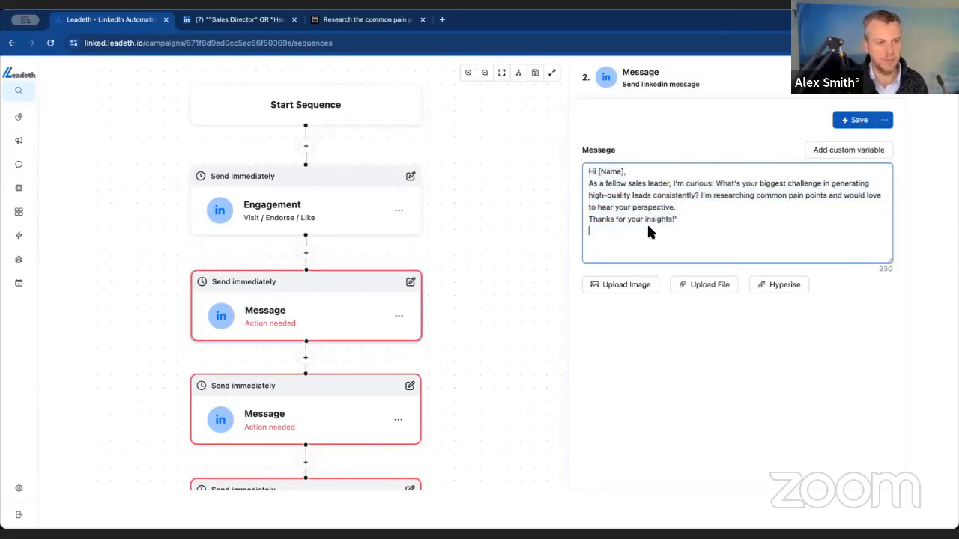
key("BackSpace")
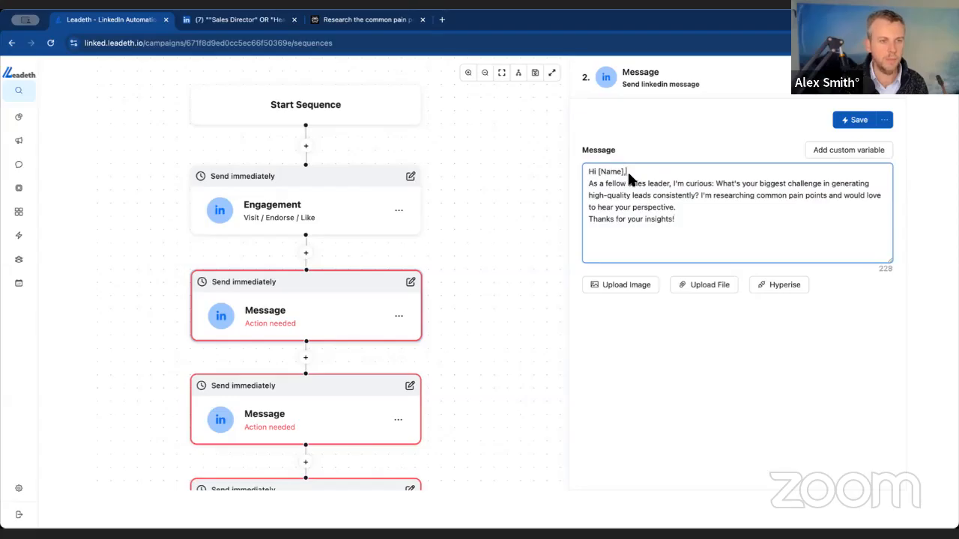
- Replace the [Name] placeholder in the first message with the {{firstName}} variable and close the gap before the comma
key("BackSpace")
key("BackSpace")
key("BackSpace")
key("BackSpace")
key("BackSpace")
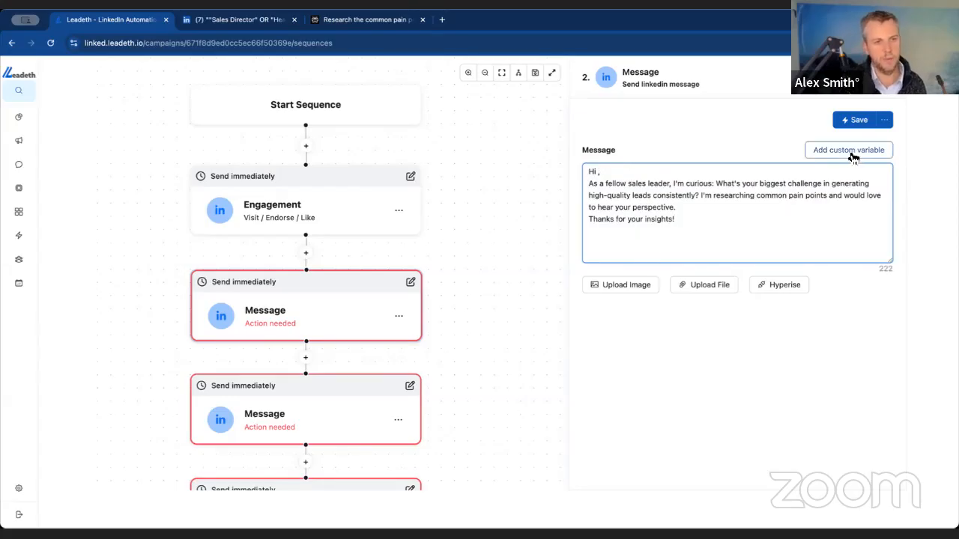
left_click(853, 157)
left_click(621, 197)
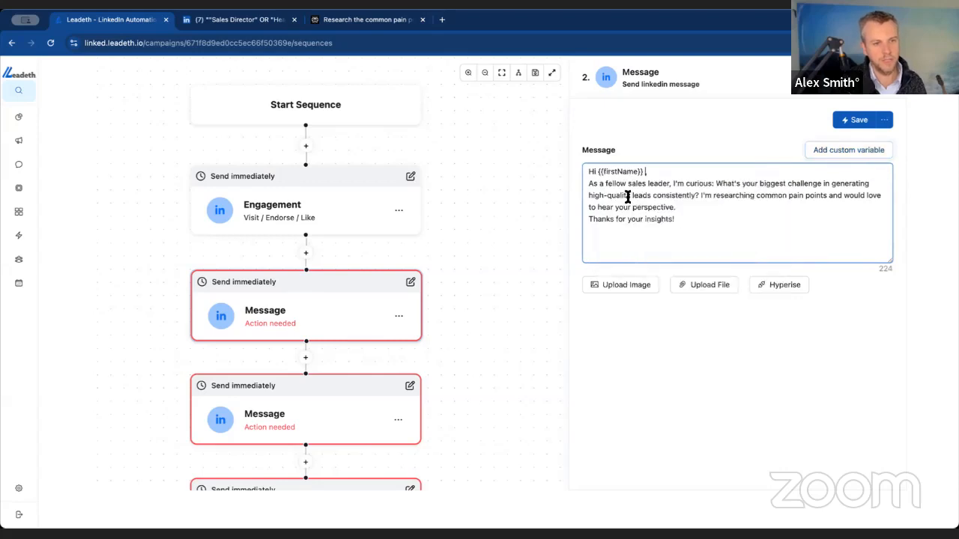
key("Left")
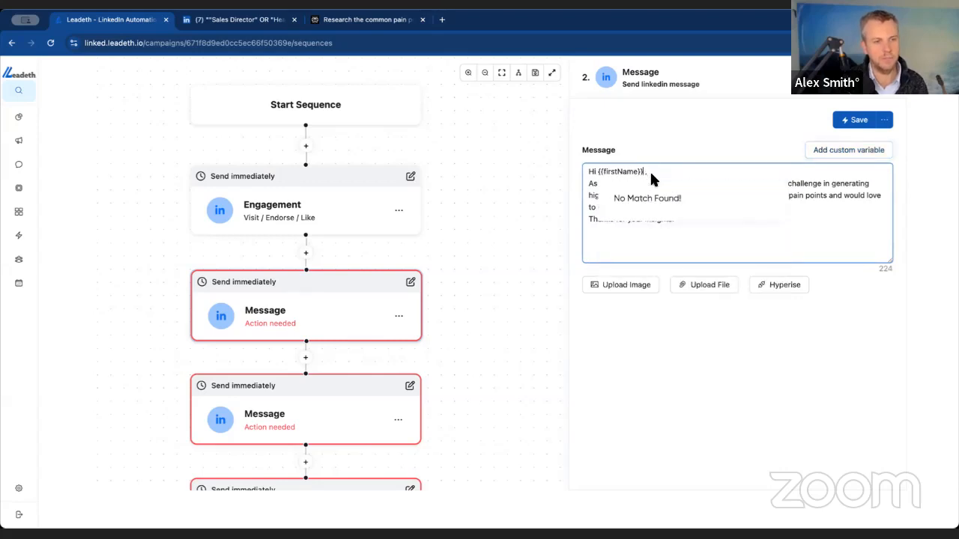
- Separate the first message's greeting, body and closing line with blank lines, and save the step
left_click(588, 183)
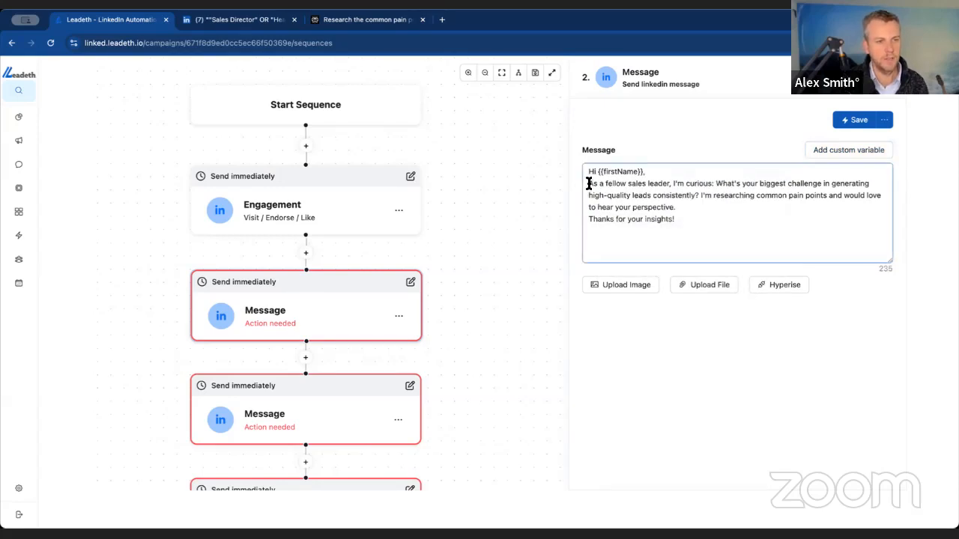
key("Return")
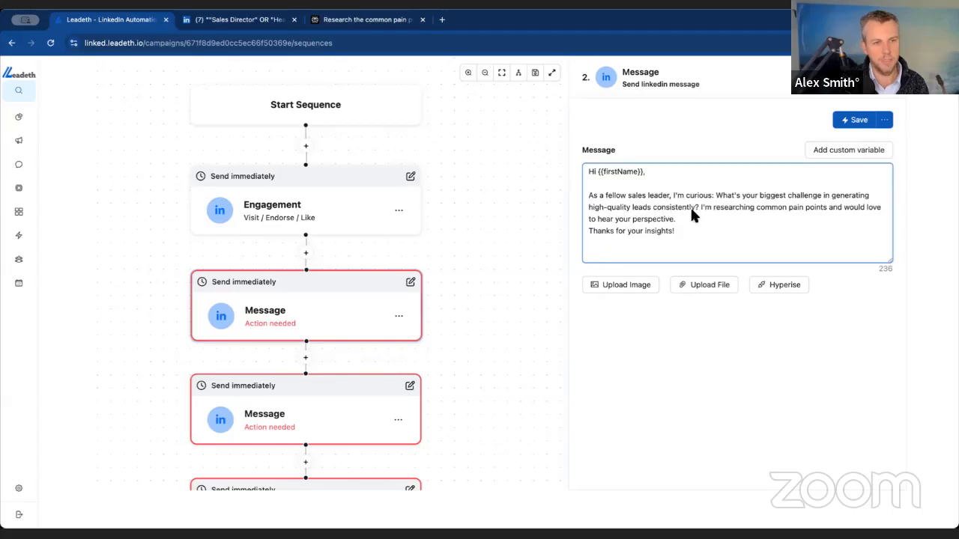
left_click_drag(712, 206, 847, 206)
left_click(848, 207)
left_click(699, 214)
key("Return")
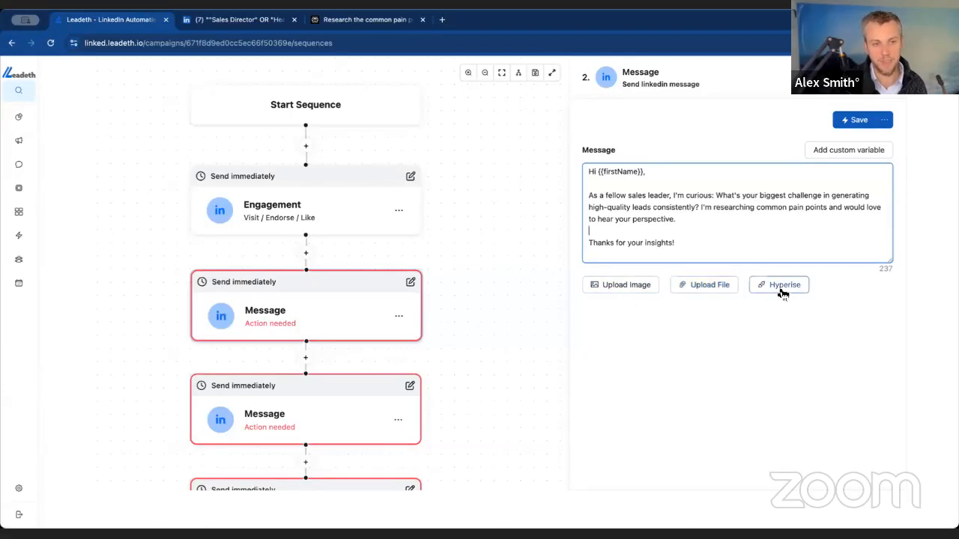
left_click(683, 242)
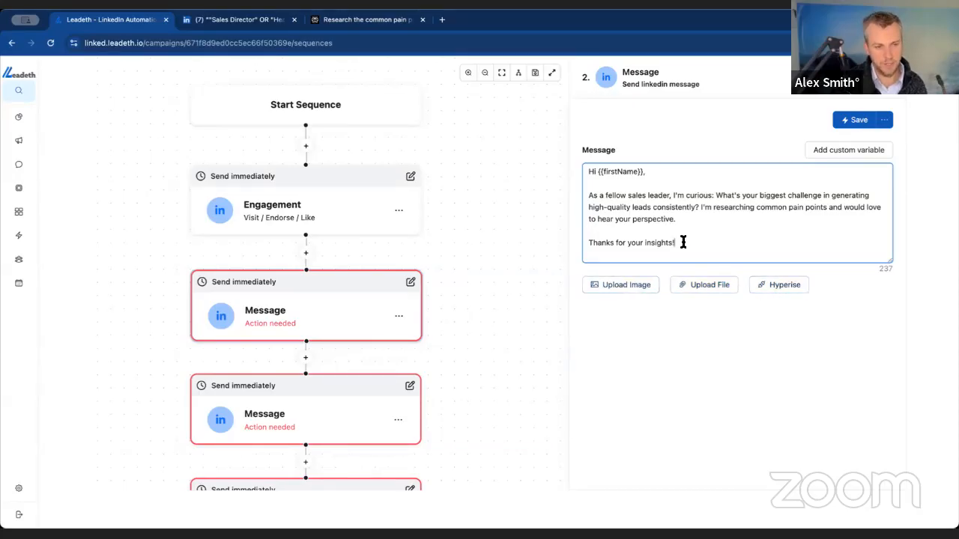
left_click(862, 120)
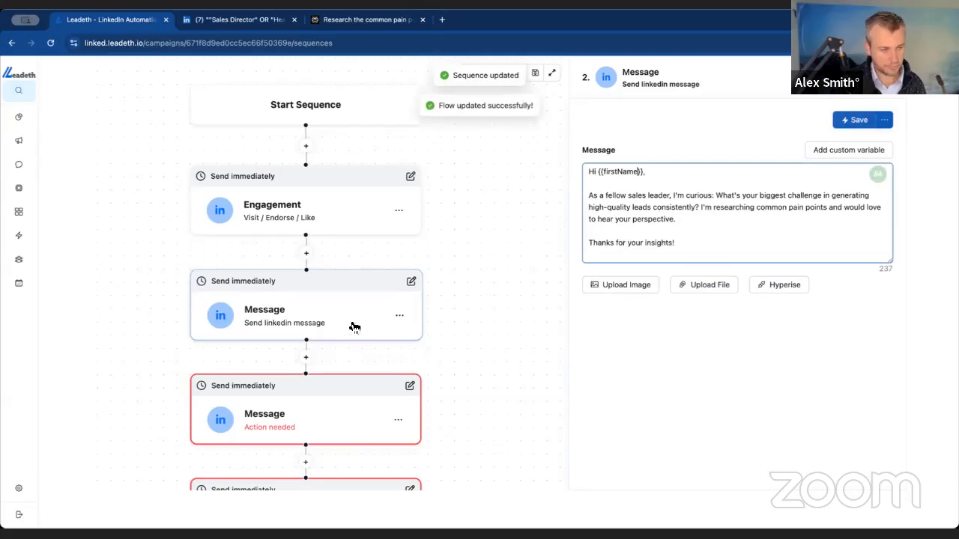
- Paste the drafted messages into the second Message step and delete everything before Message 2's text, including its opening quotation mark
left_click_drag(719, 240, 542, 182)
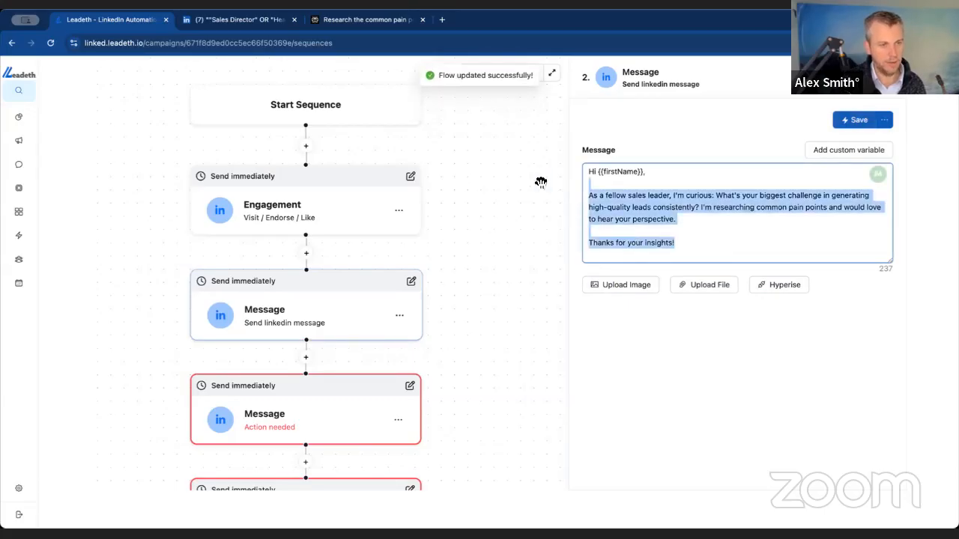
left_click(356, 401)
left_click(642, 218)
key("ctrl+v")
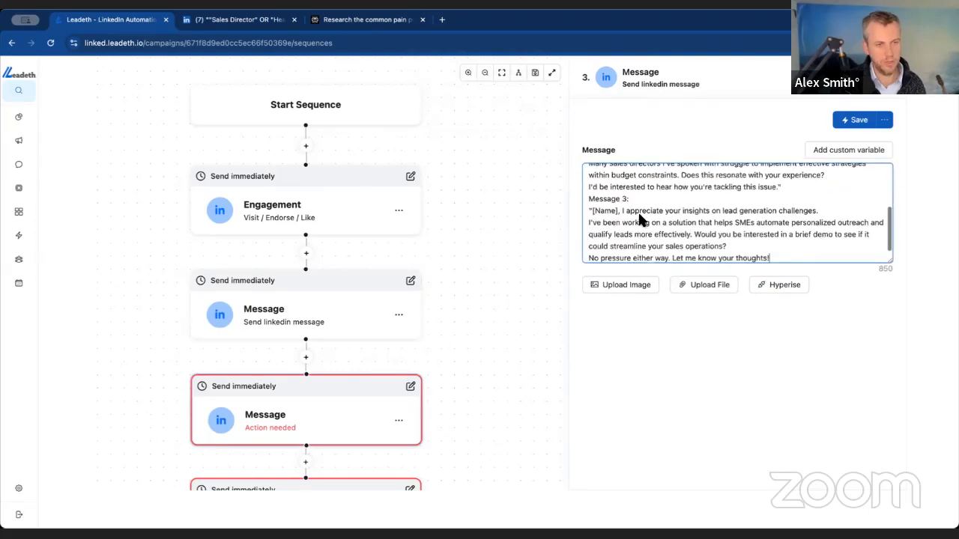
left_click_drag(790, 180, 631, 193)
left_click(649, 229)
left_click_drag(621, 228, 569, 163)
key("BackSpace")
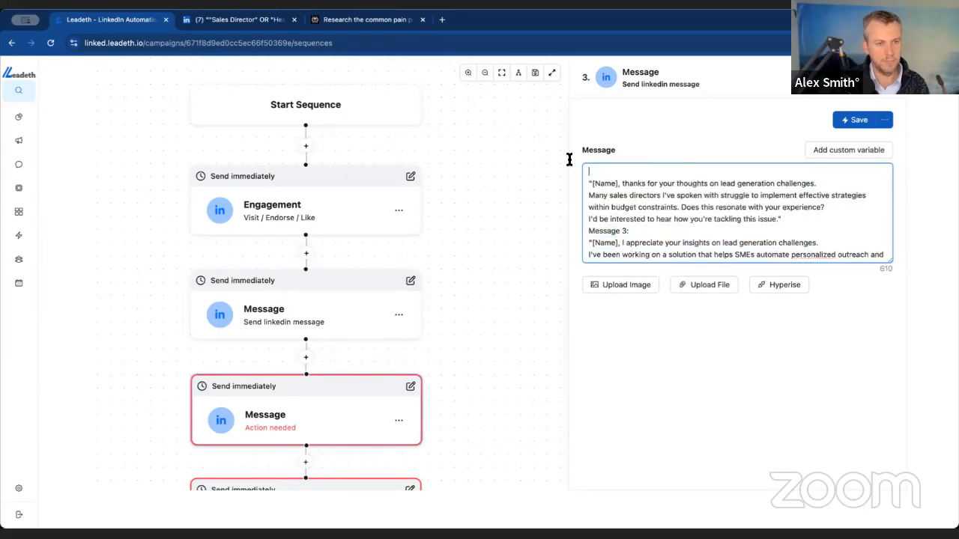
key("Delete")
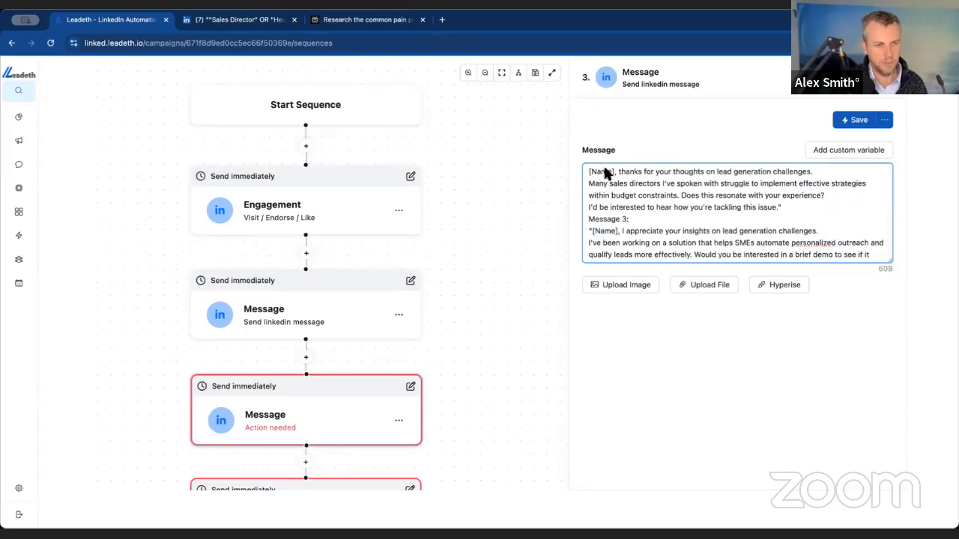
key("Delete")
- Replace the [Name] placeholder at the start of the second message with the {{firstName}} variable
left_click_drag(614, 171, 578, 171)
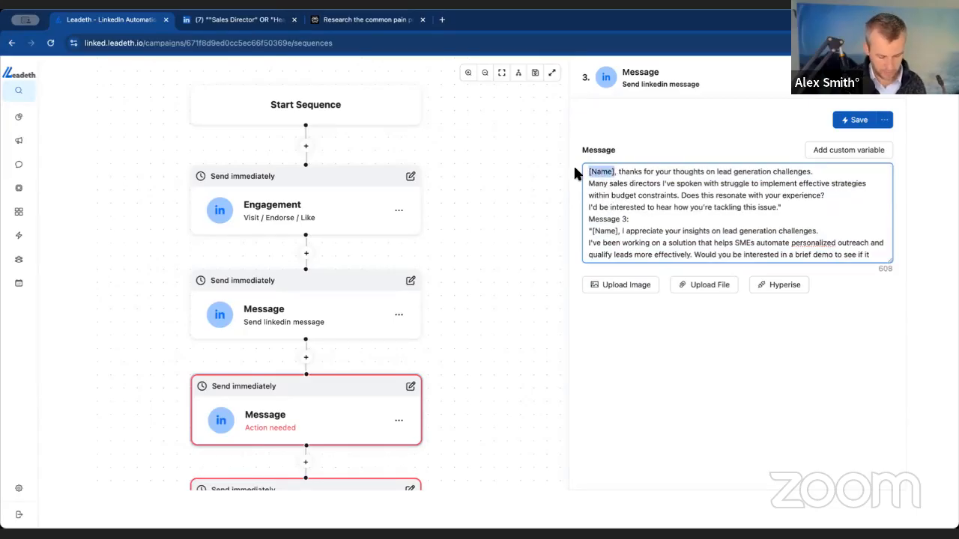
type("{")
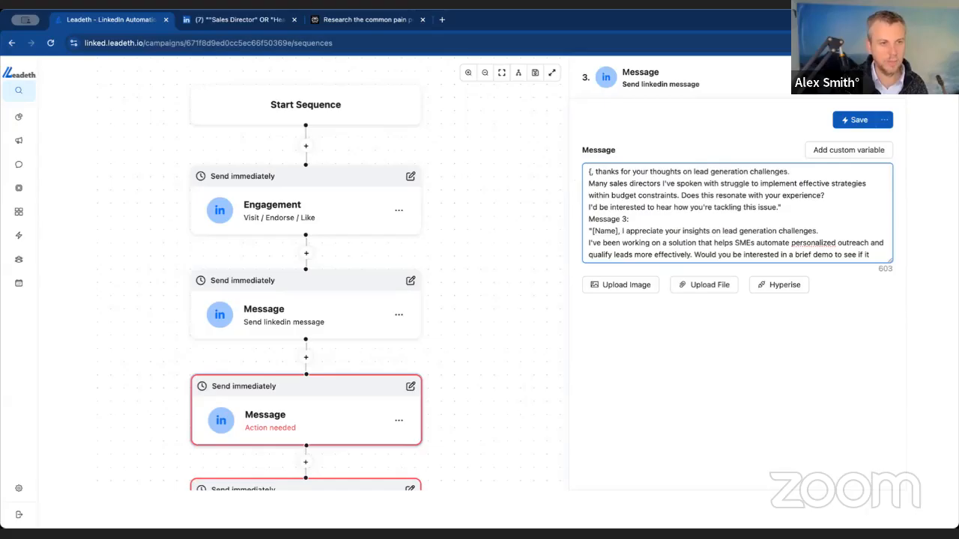
type("{")
left_click(628, 193)
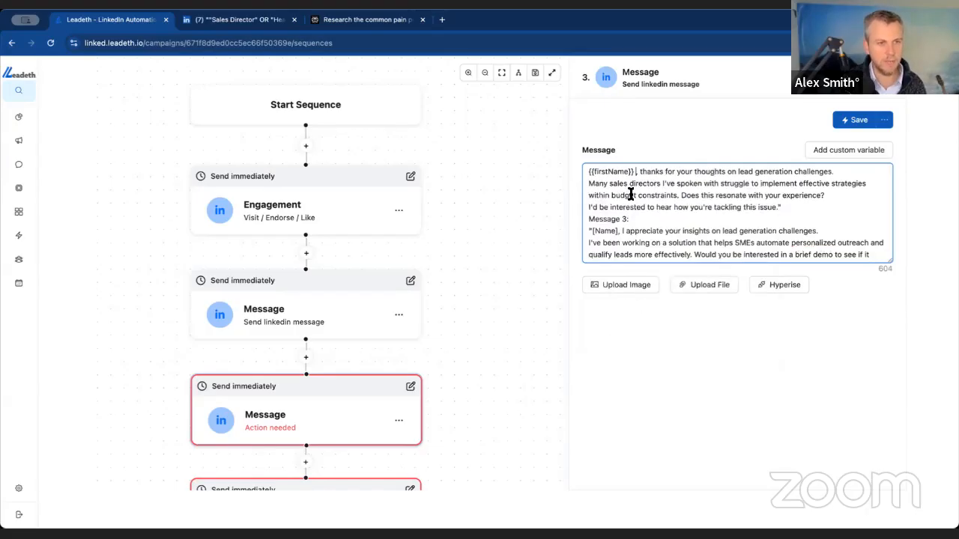
- Remove "thanks for your thoughts on lead generation challenges." and continue after {{firstName}} with ", many sales directors" on the same line
left_click(833, 172)
left_click_drag(855, 172, 643, 172)
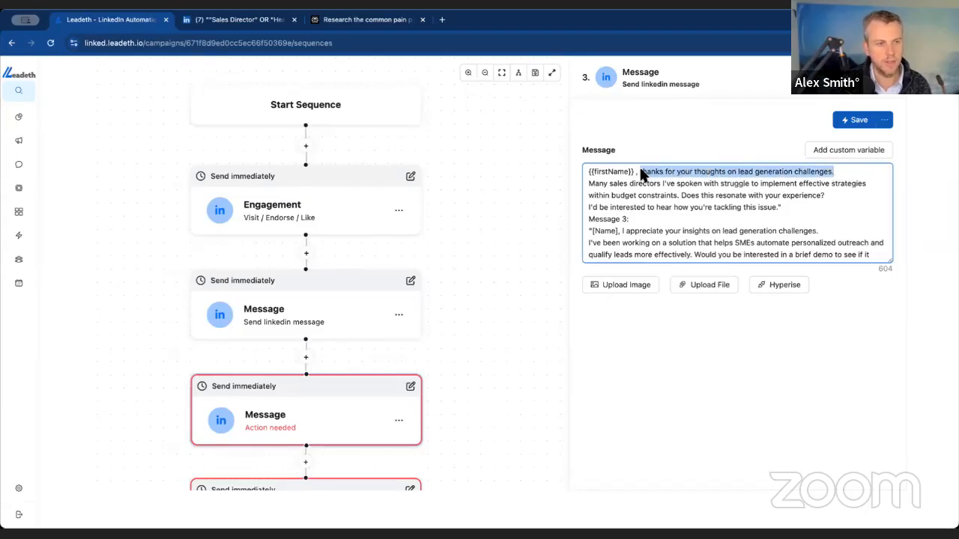
key("BackSpace")
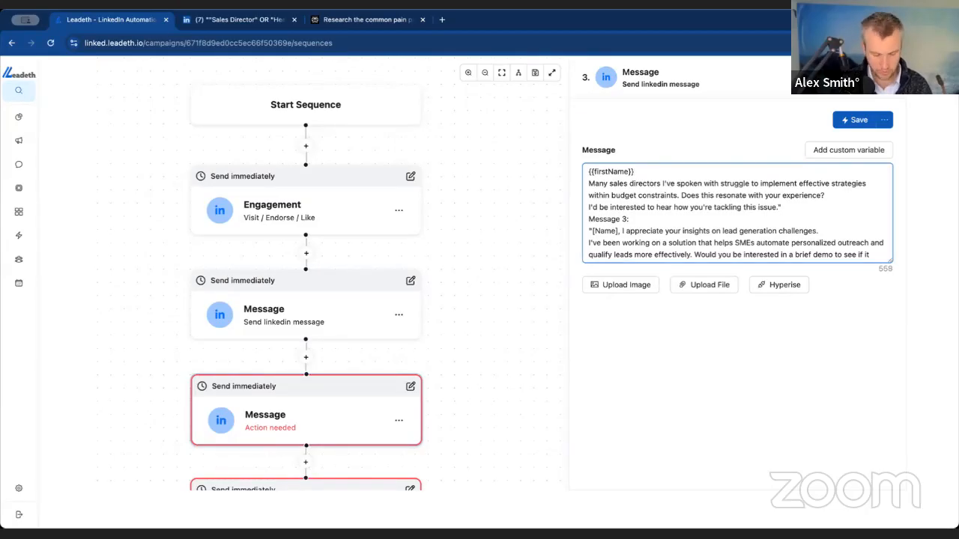
key("BackSpace")
type(",")
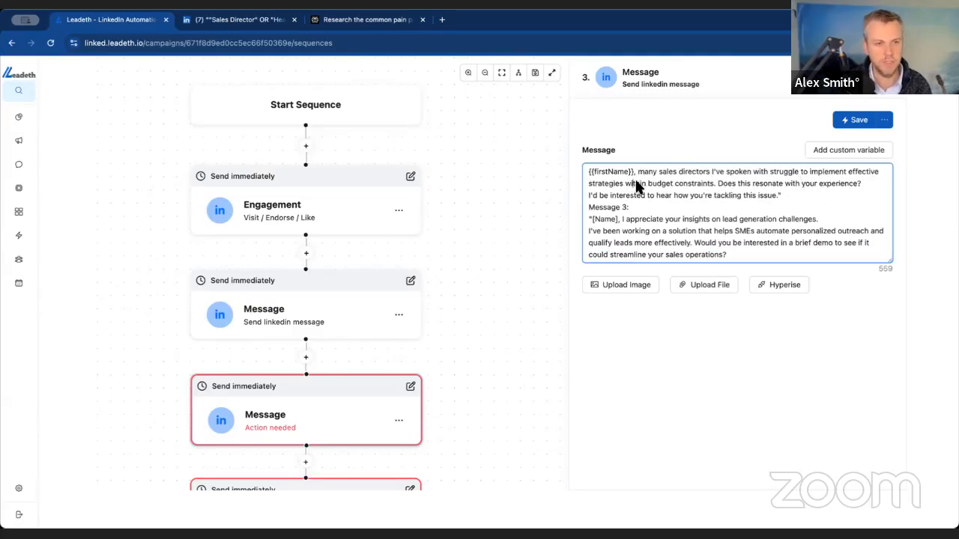
- Extend the question about their experience with "at {{companyName}}" and add a blank line after it
left_click_drag(717, 185, 858, 188)
type("at {{")
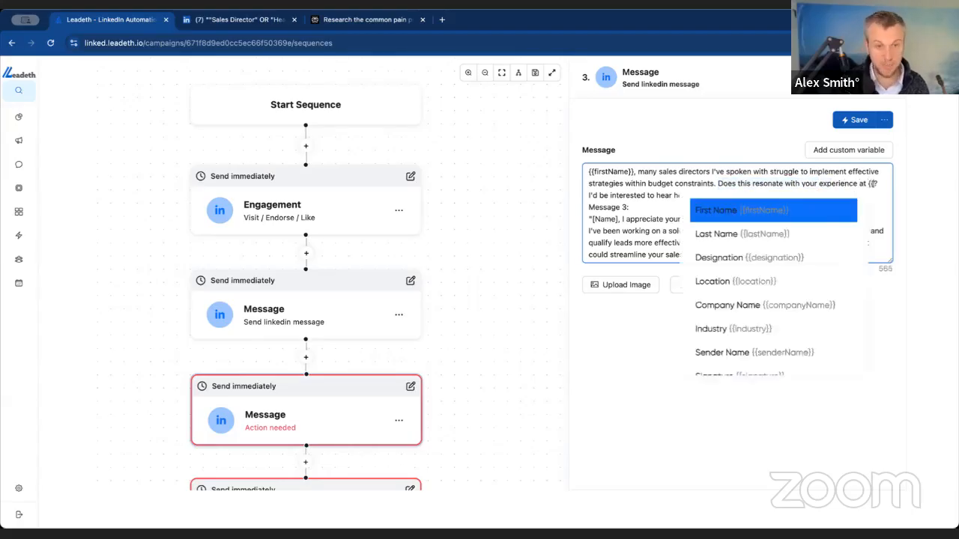
left_click(793, 304)
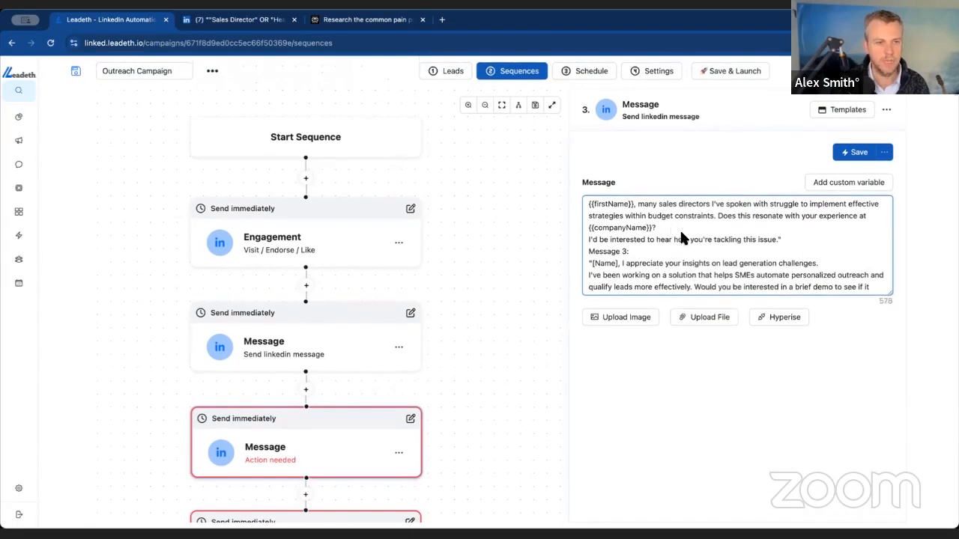
key("Return")
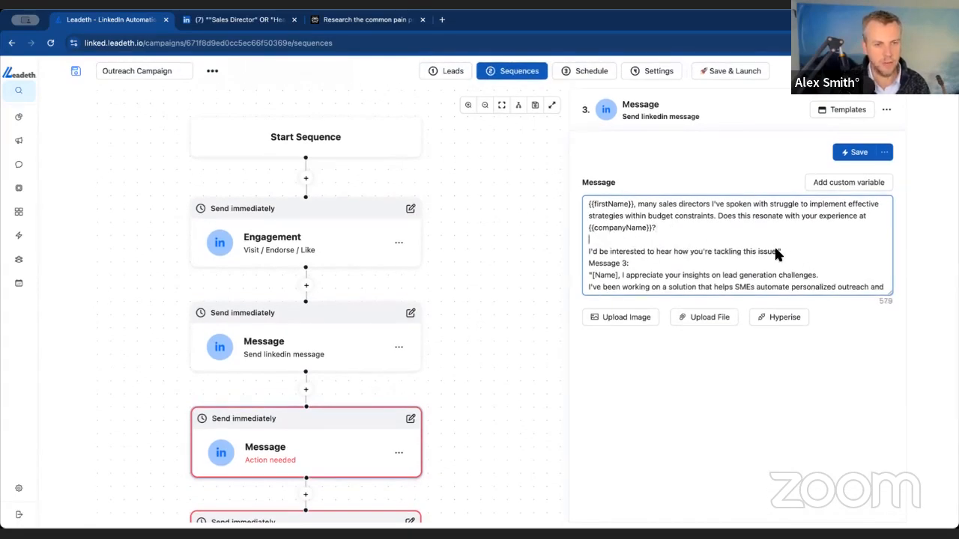
- Delete the closing quotation mark and all of the Message 3 text from the second message, and save the step
left_click_drag(778, 251, 781, 259)
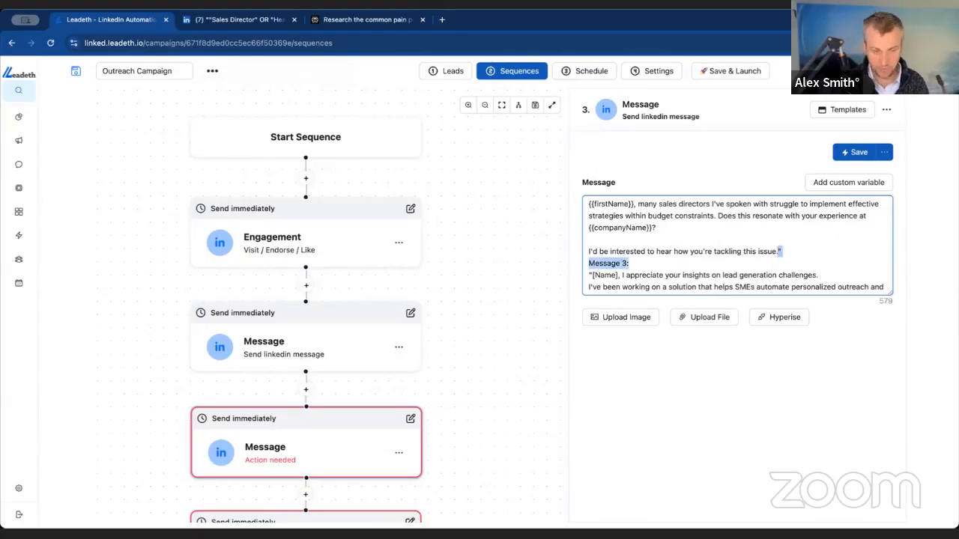
key("BackSpace")
left_click_drag(778, 254, 826, 328)
key("ctrl+c")
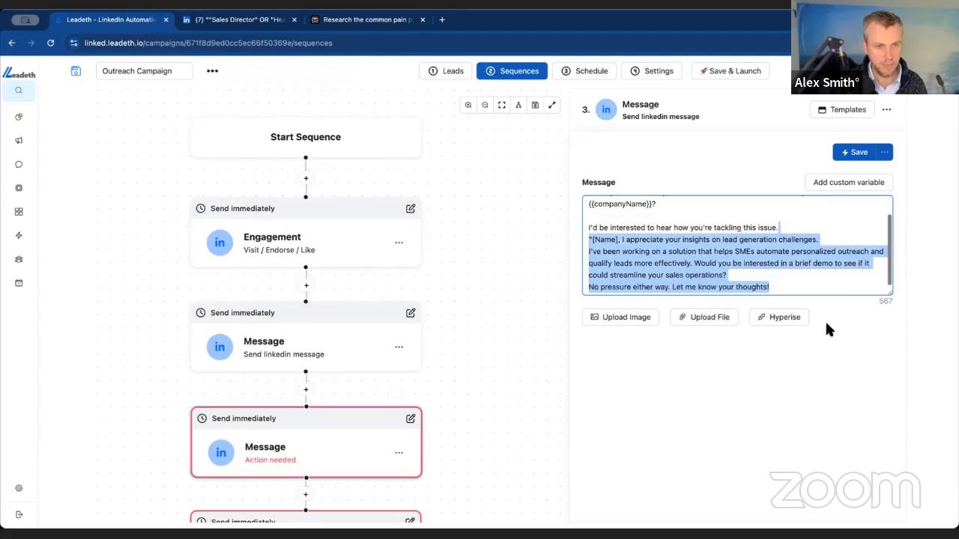
key("BackSpace")
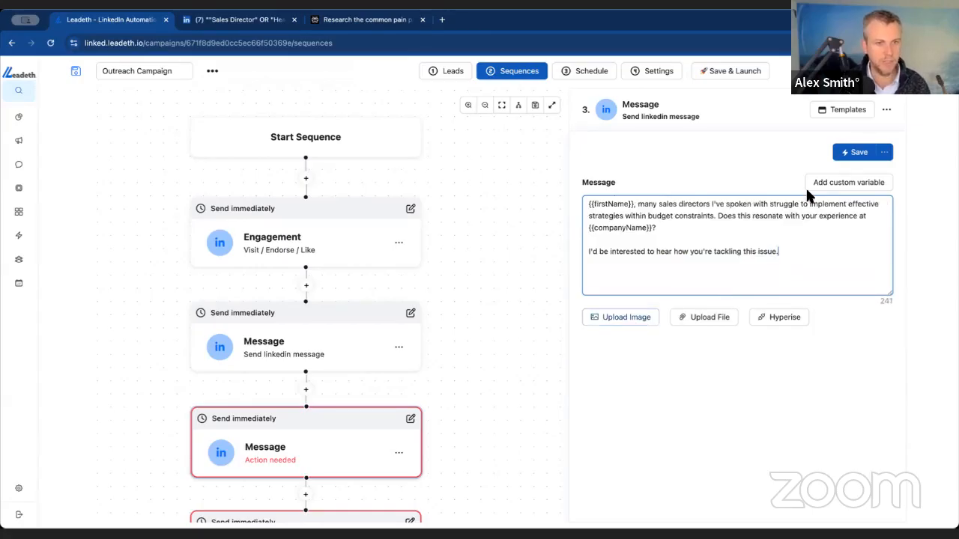
left_click(852, 156)
- Replace the text in the open message editor with the drafted sequence, trimmed to Message 3 without its opening quotation mark and [Name] placeholder
scroll(358, 457, "down", 3)
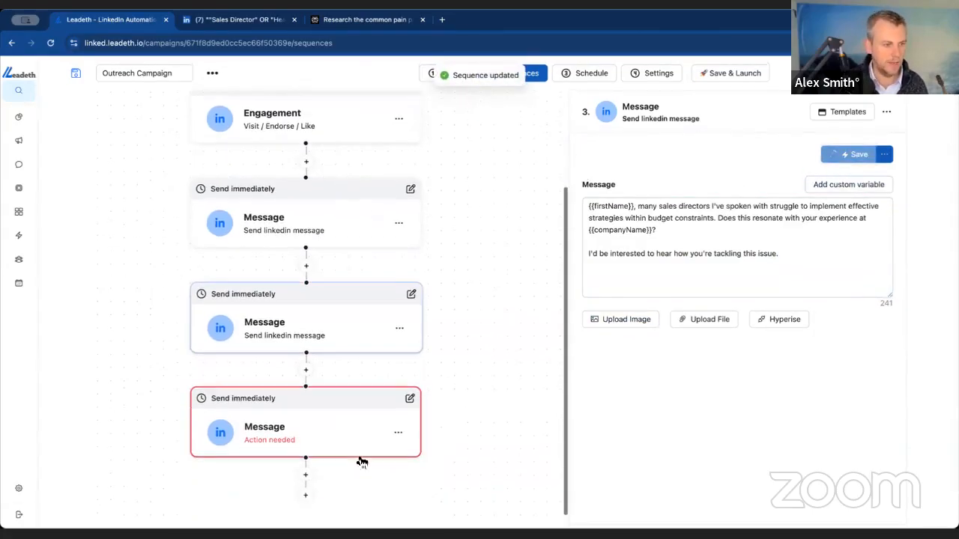
left_click(637, 247)
key("ctrl+a")
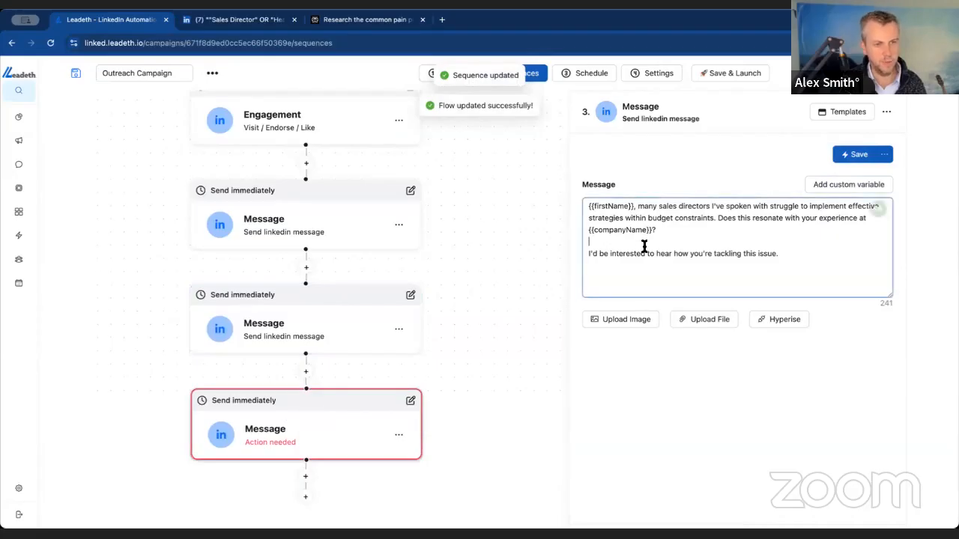
key("ctrl+v")
left_click_drag(594, 218, 573, 202)
key("BackSpace")
key("BackSpace")
key("Delete")
- Start Message 3 with {{firstName}} and remove "I appreciate your insights on lead generation challenges." so that "I've been working" follows directly
type("{{")
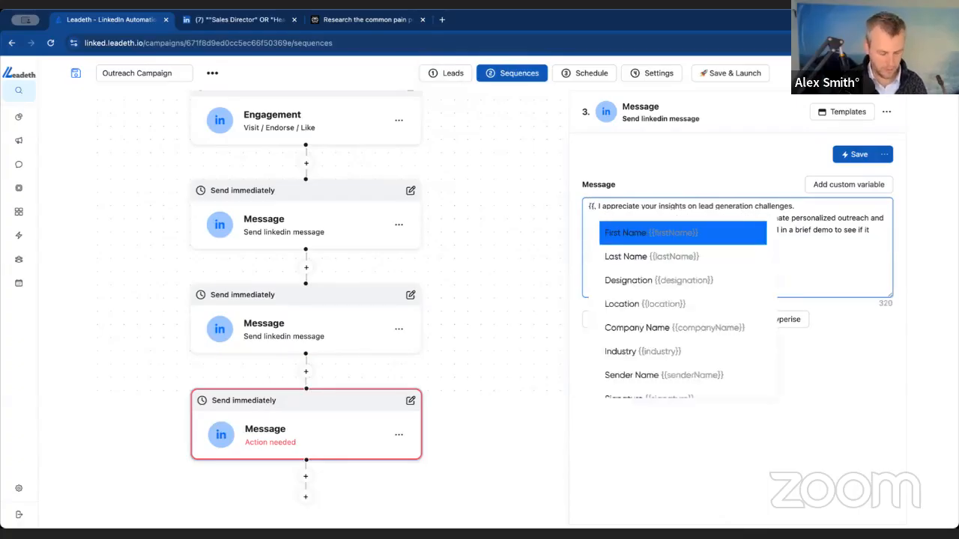
left_click(686, 236)
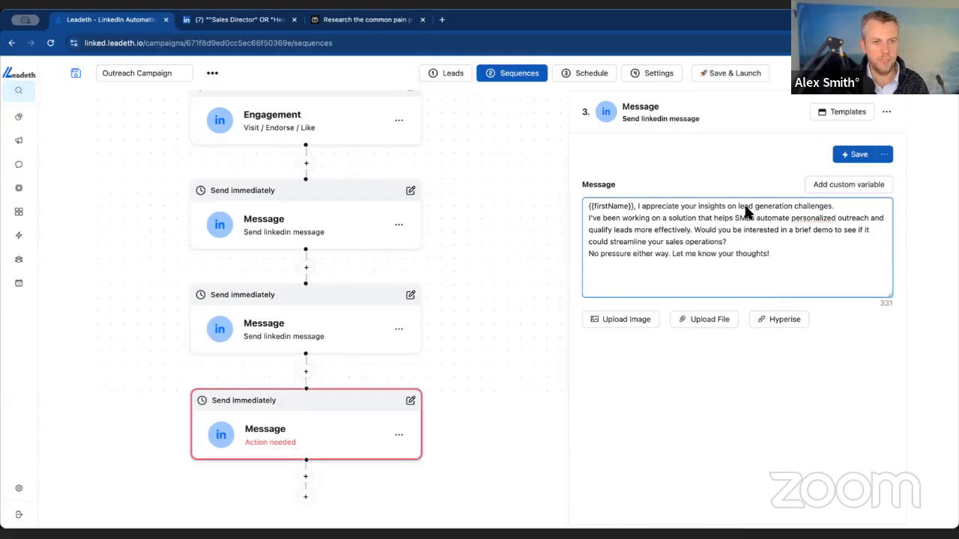
left_click_drag(836, 207, 637, 207)
key("BackSpace")
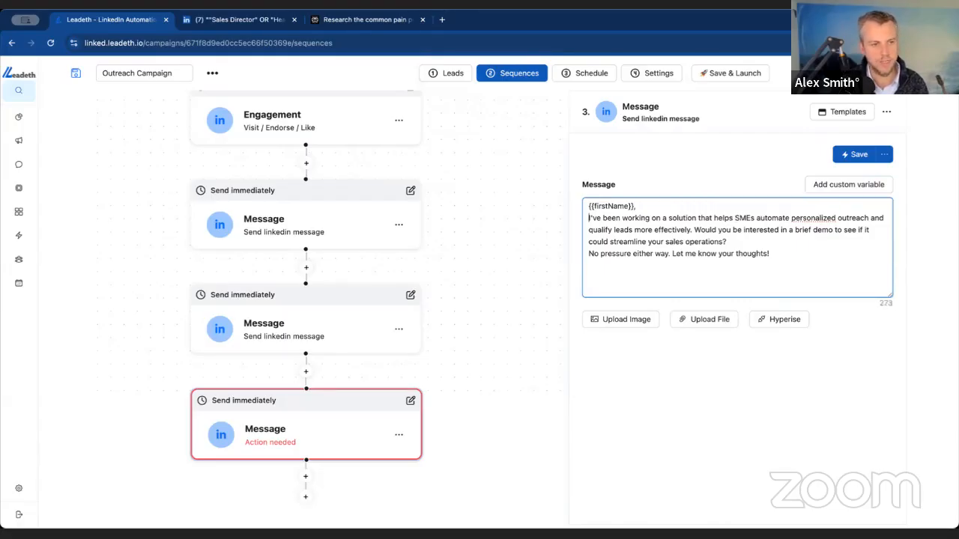
key("BackSpace")
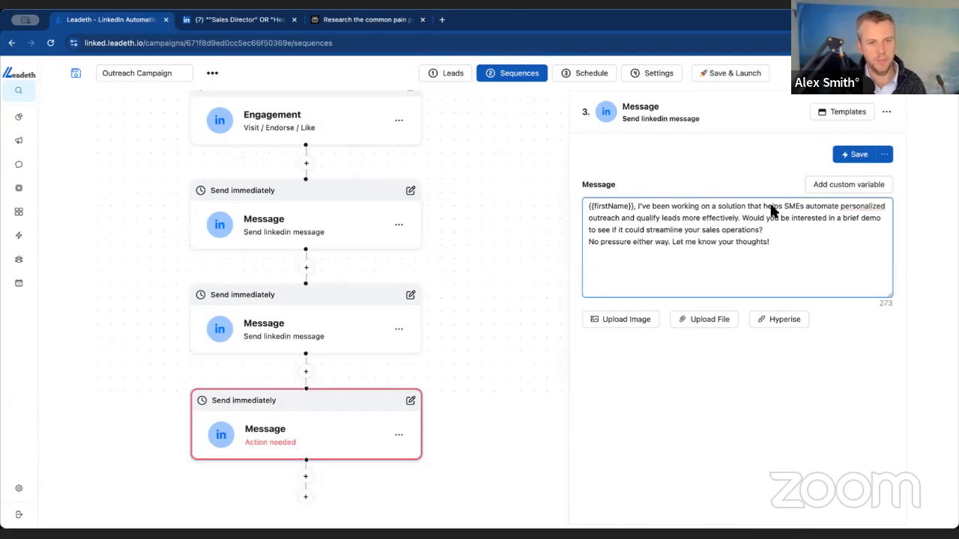
- Correct the spelling to "personalised", put a blank line before "No pressure either way", and save the message
right_click(862, 206)
left_click(873, 213)
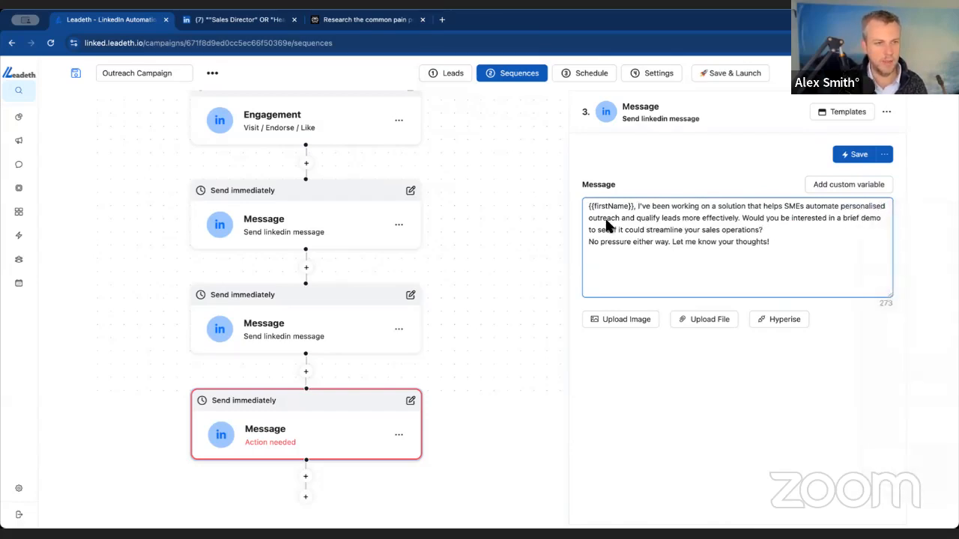
left_click_drag(649, 218, 693, 219)
left_click_drag(768, 218, 869, 219)
left_click(869, 219)
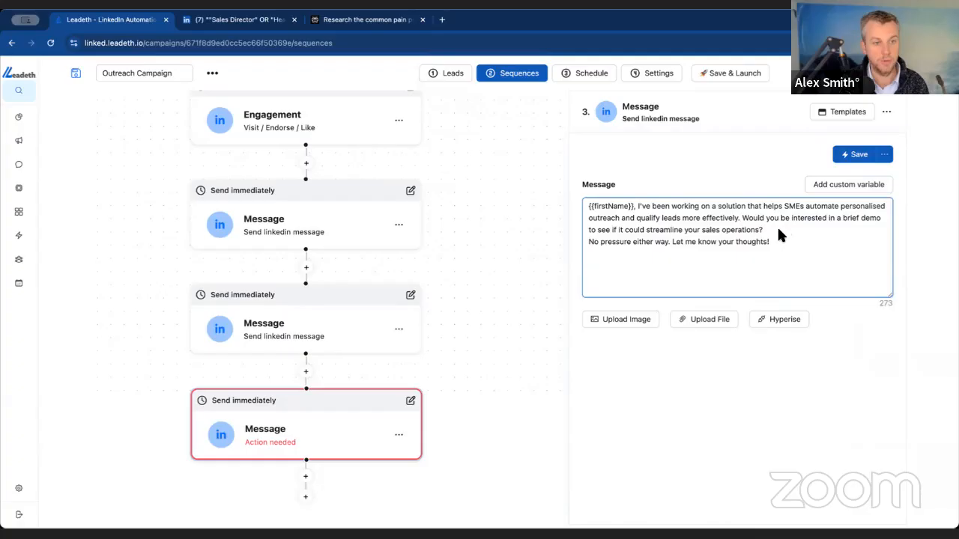
key("Return")
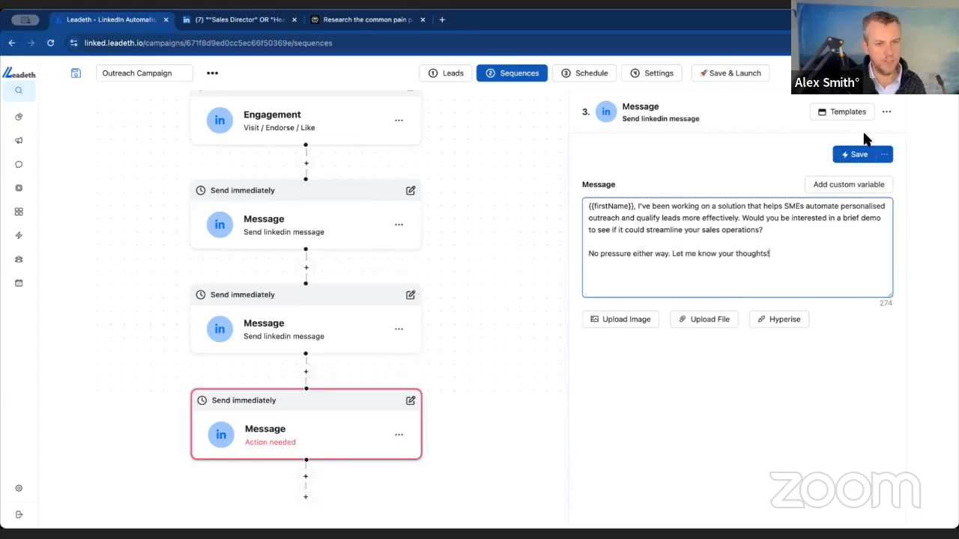
left_click(858, 156)
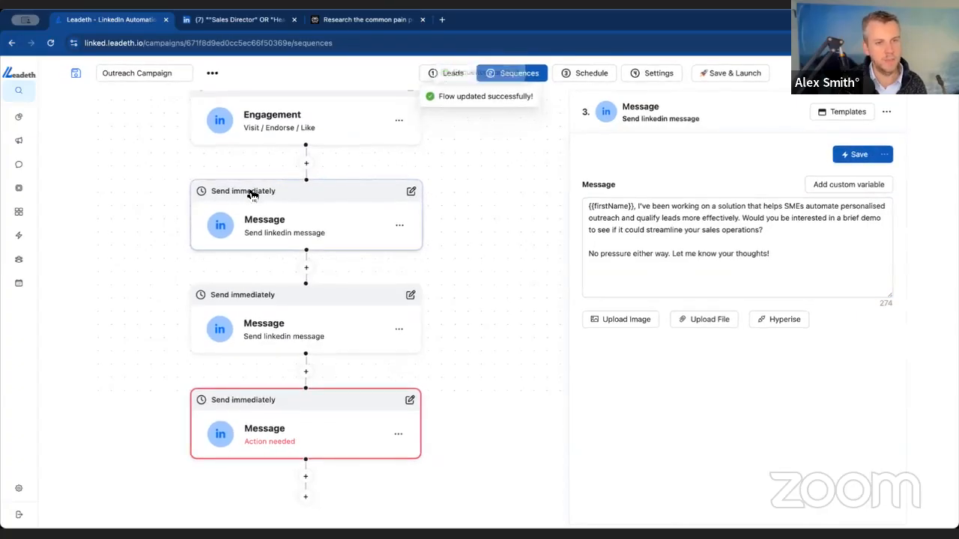
scroll(253, 195, "right", 1)
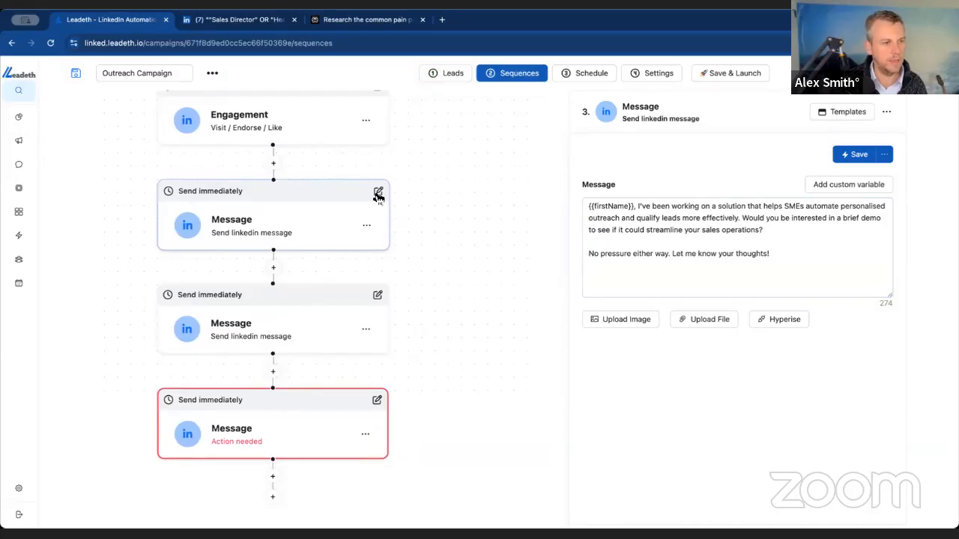
left_click(378, 191)
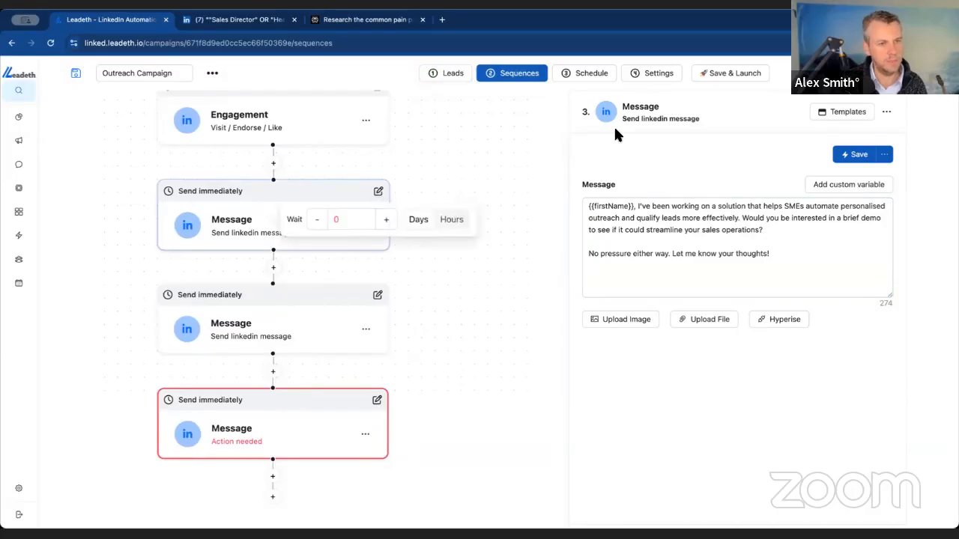
left_click(387, 220)
left_click(317, 220)
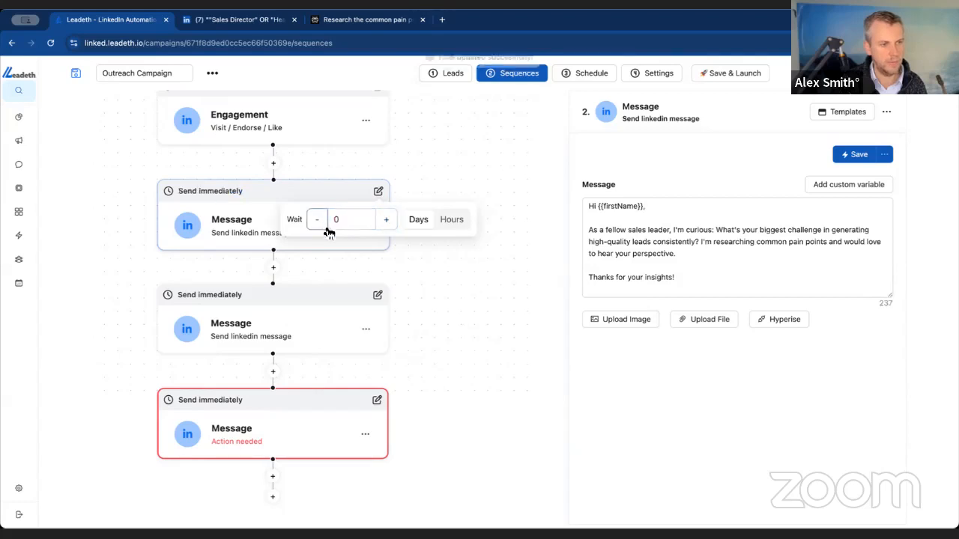
- Set the second message to wait 1 day and the third message to wait 3 days before sending
left_click(378, 296)
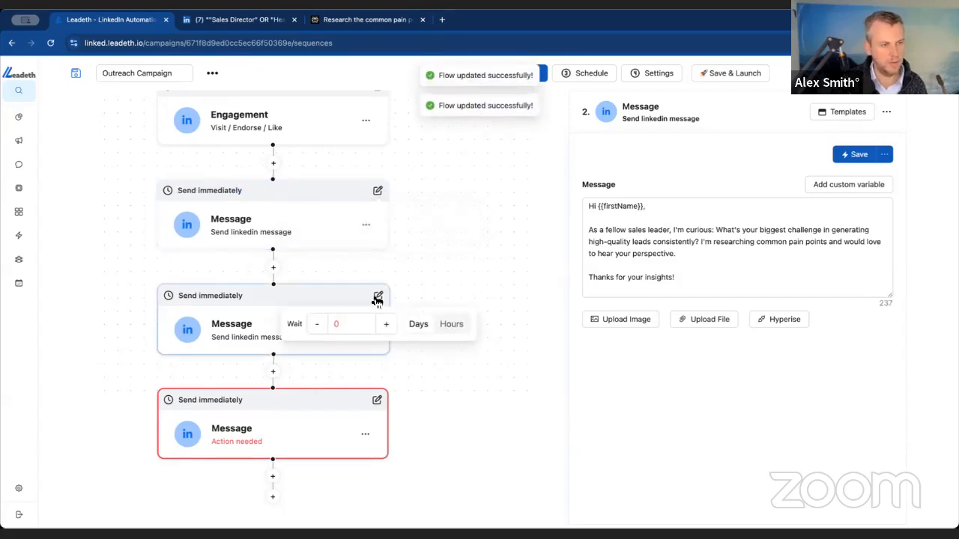
left_click(388, 325)
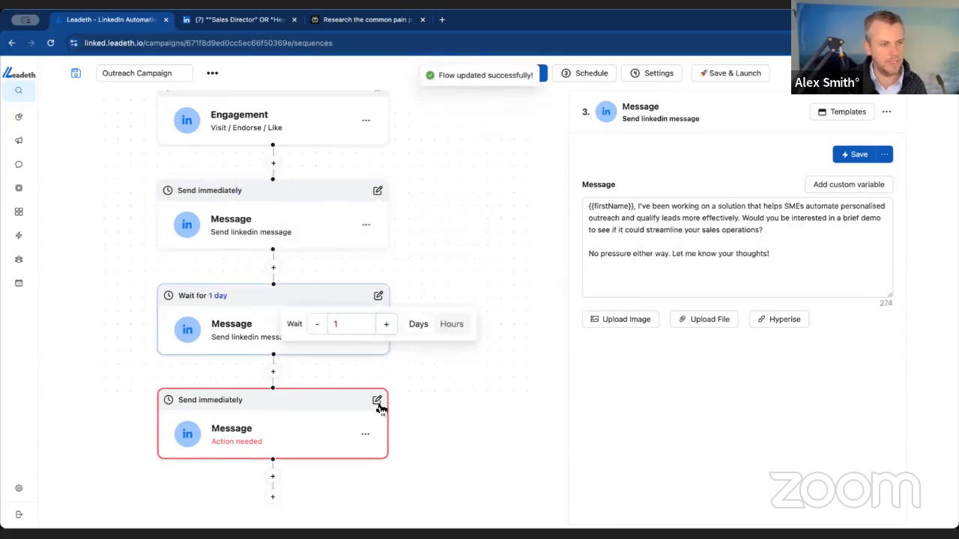
left_click(378, 402)
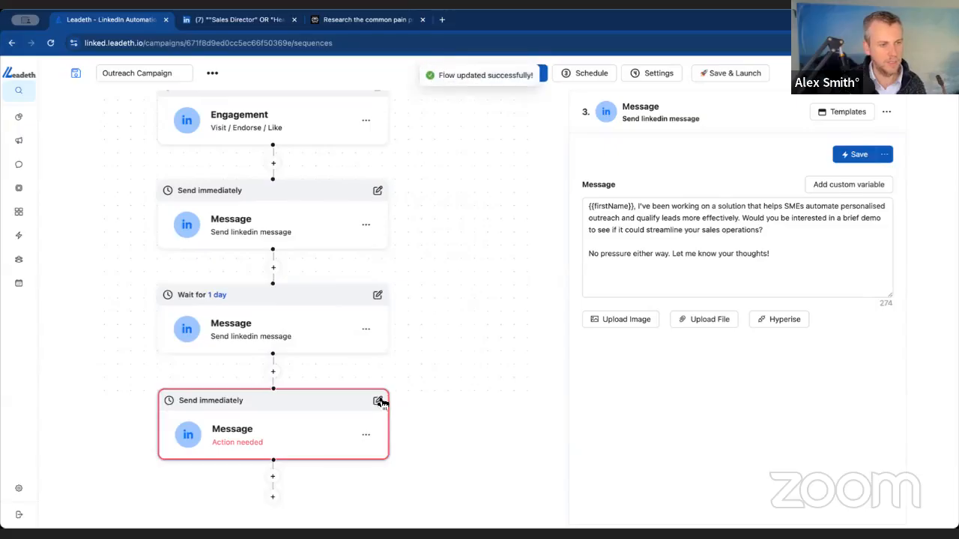
mouse_move(380, 403)
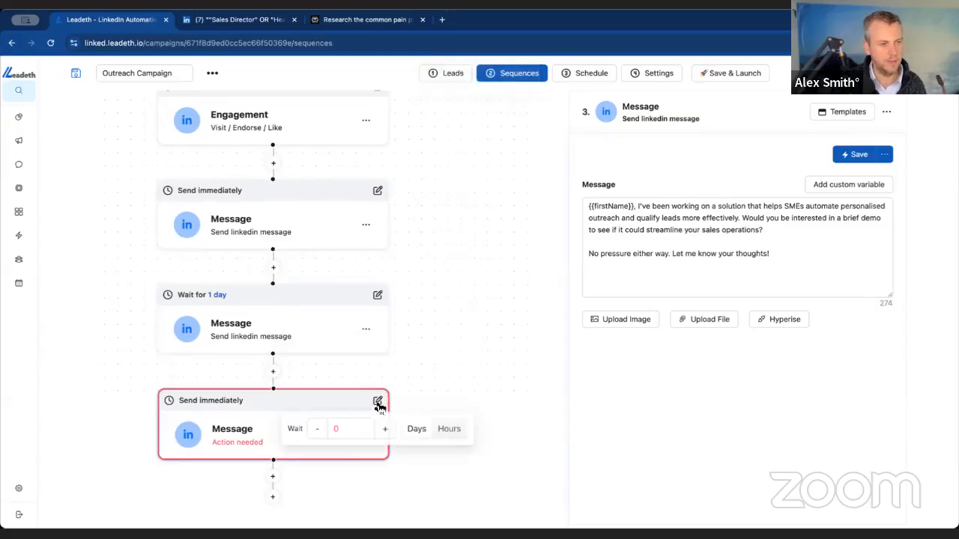
left_click(385, 429)
left_click(385, 429)
left_click(385, 429)
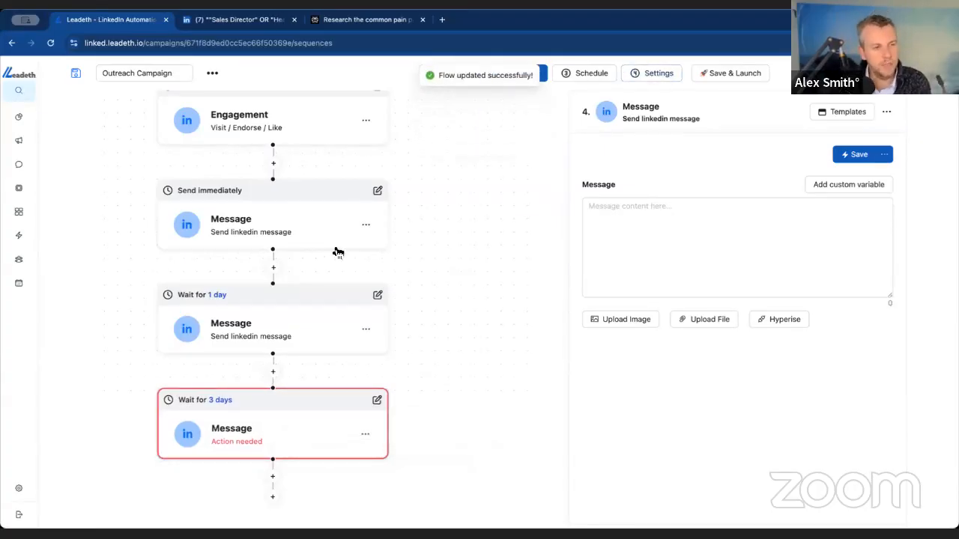
- Try to rename the campaign "Sales Director UK Campaign"
scroll(338, 251, "up", 2)
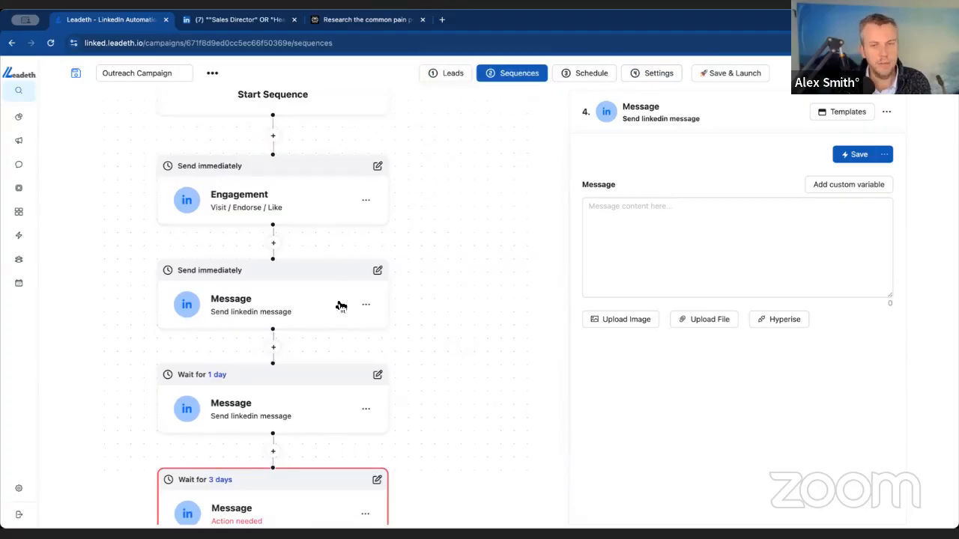
scroll(346, 304, "down", 2)
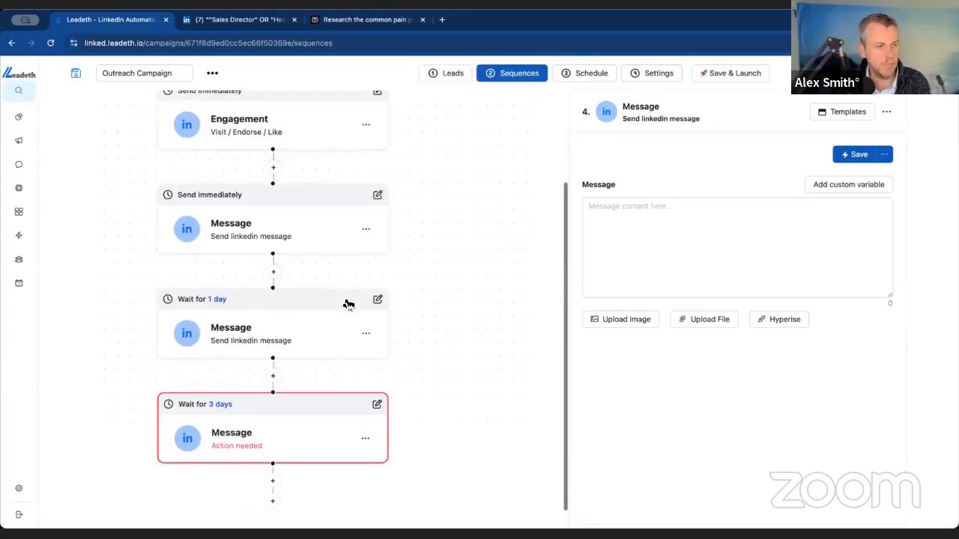
scroll(335, 203, "up", 3)
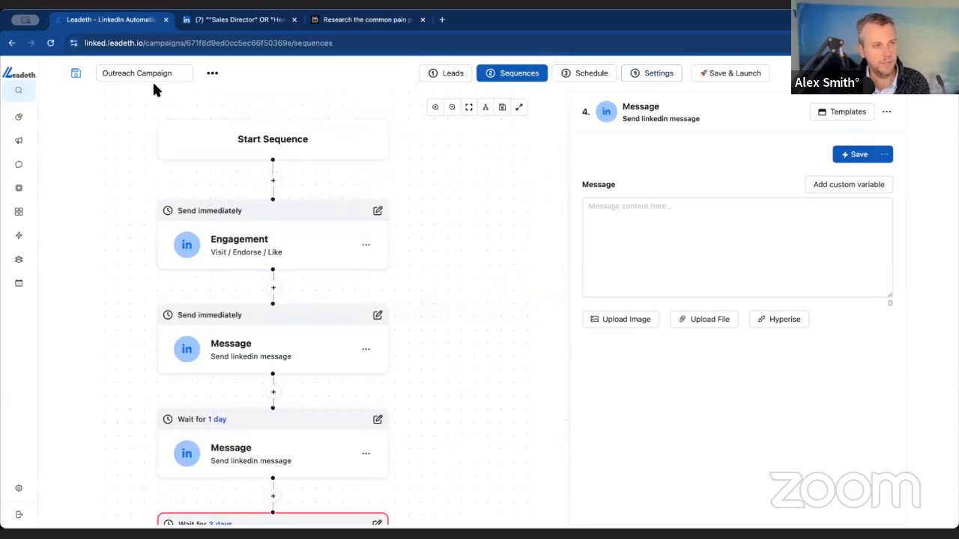
left_click_drag(176, 73, 93, 72)
type("Sales Director")
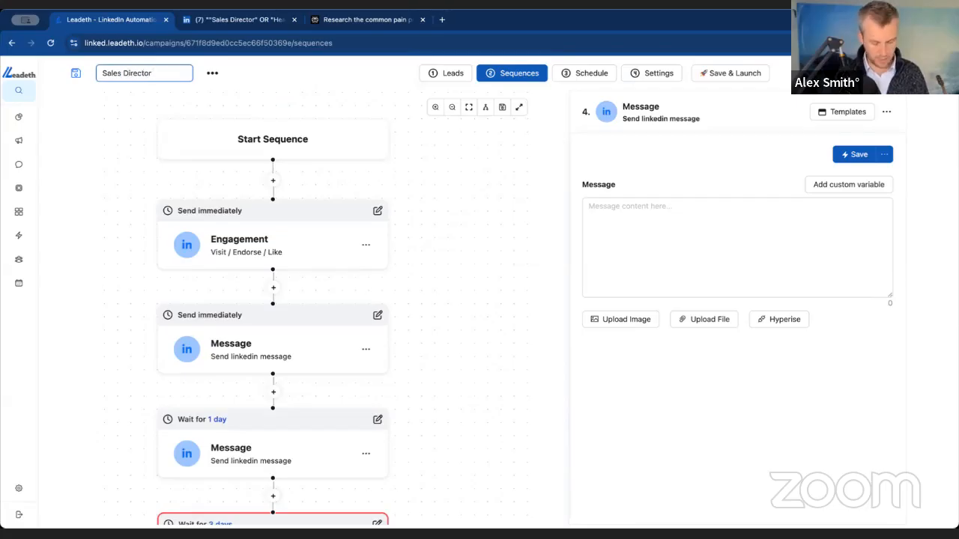
type(" UK Campaign")
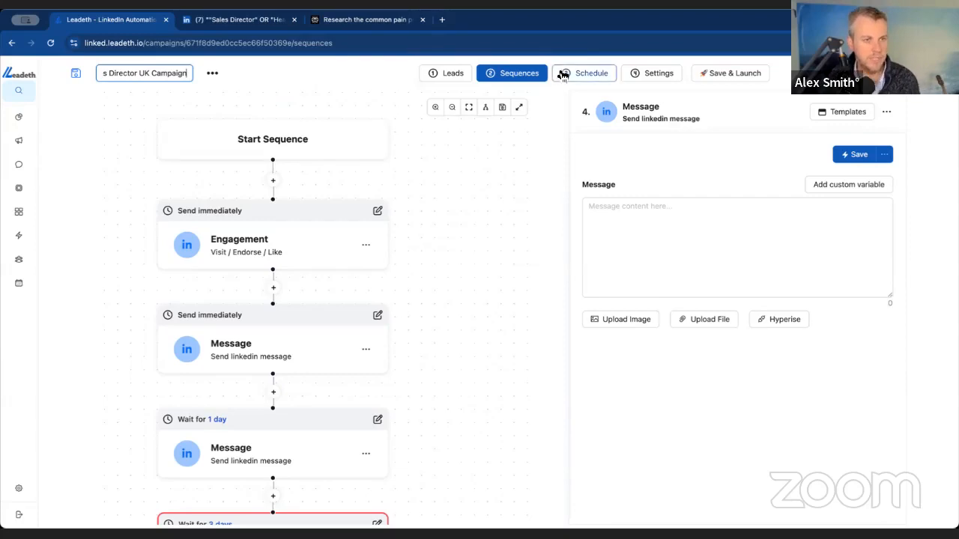
left_click(215, 75)
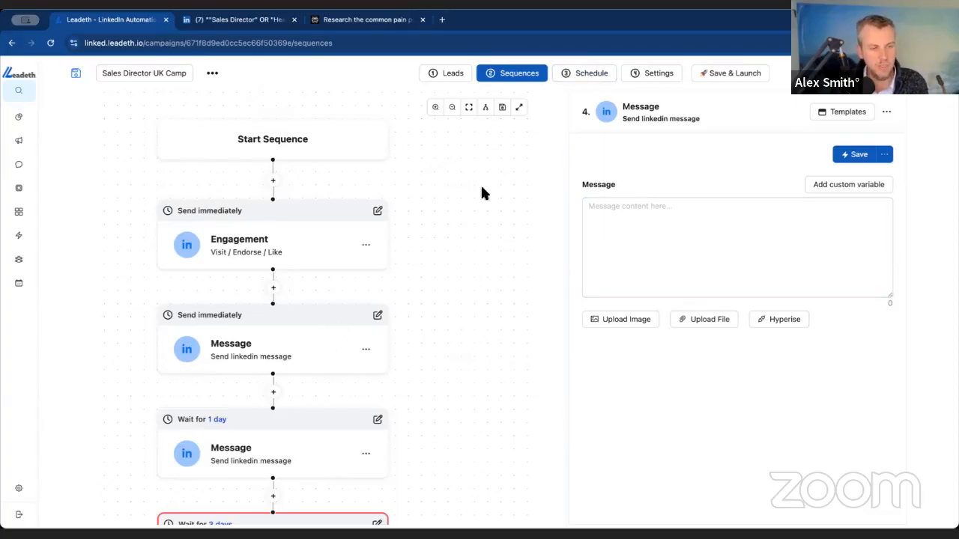
- Open the campaign's schedule and set its timezone to Europe/London
left_click(597, 78)
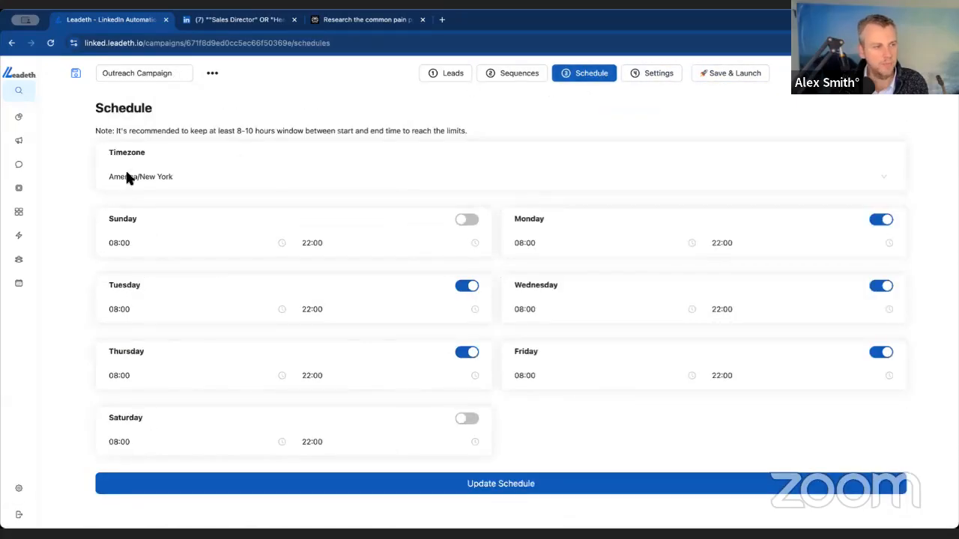
left_click(179, 175)
left_click(184, 176)
left_click(184, 176)
type("Londo")
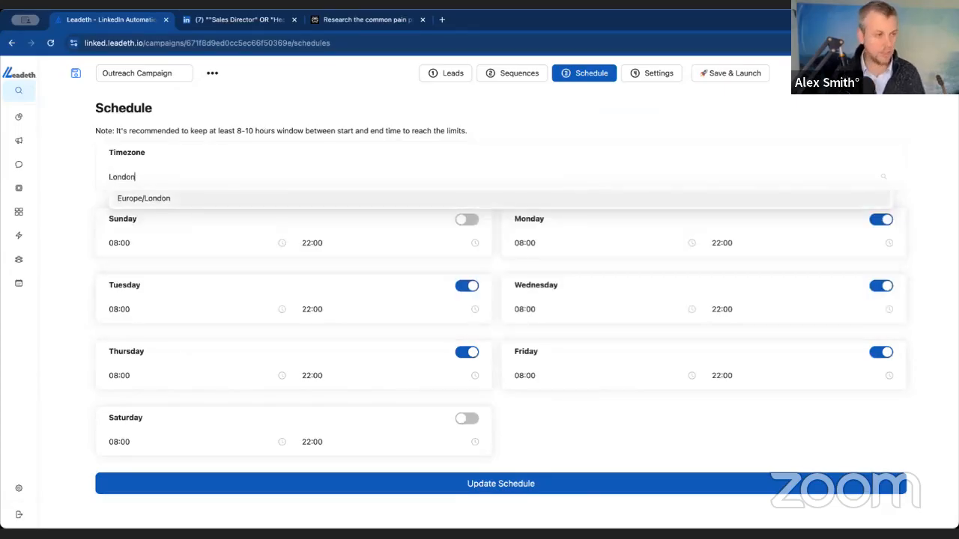
type("n")
left_click(121, 198)
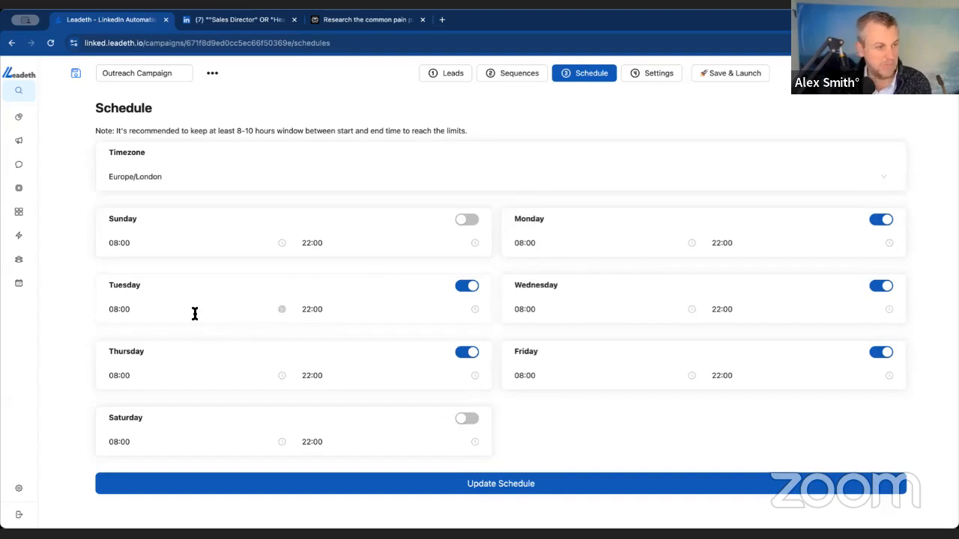
- Set the schedule's end time to 18:17 on Tuesday and 19:07 on Thursday
left_click(307, 308)
scroll(346, 442, "down", 2)
left_click(346, 440)
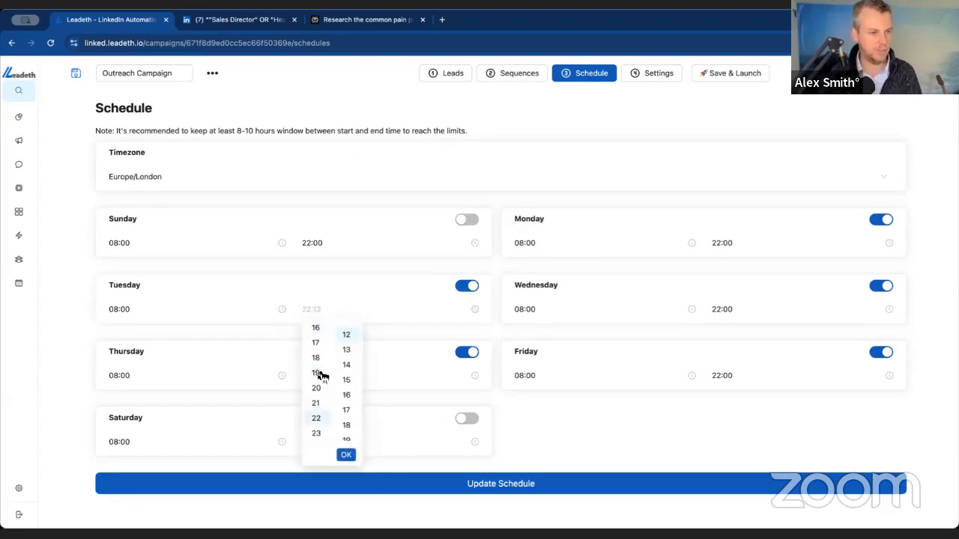
left_click(349, 411)
left_click(347, 455)
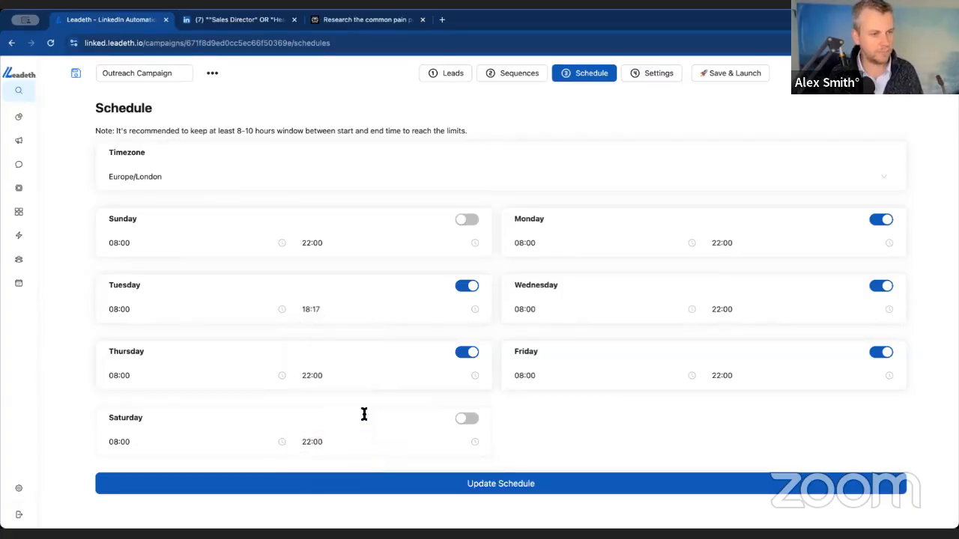
left_click(305, 373)
left_click(315, 271)
left_click(347, 335)
left_click(346, 354)
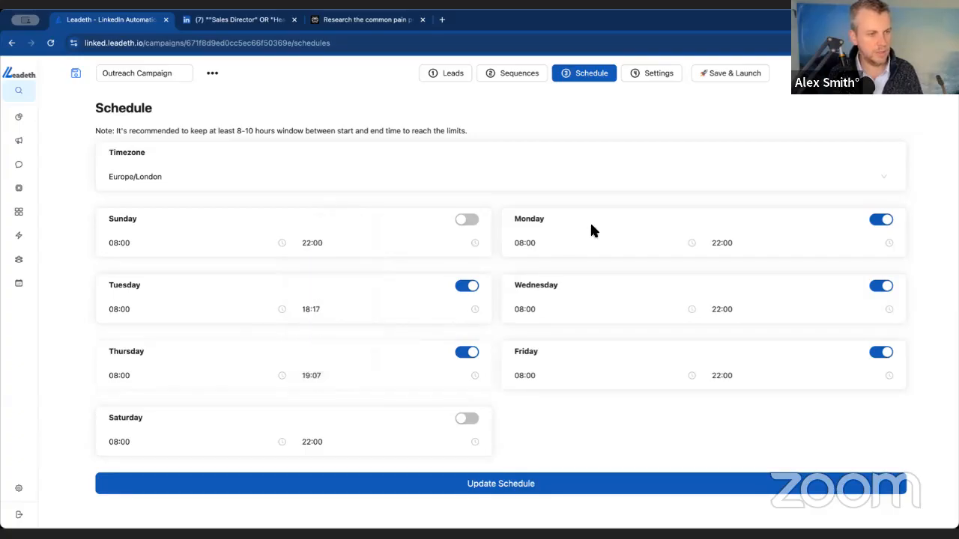
- Set the schedule's end time to 18:05 on Monday and 16:07 on Wednesday
left_click(725, 291)
left_click(757, 341)
left_click(758, 388)
left_click(715, 310)
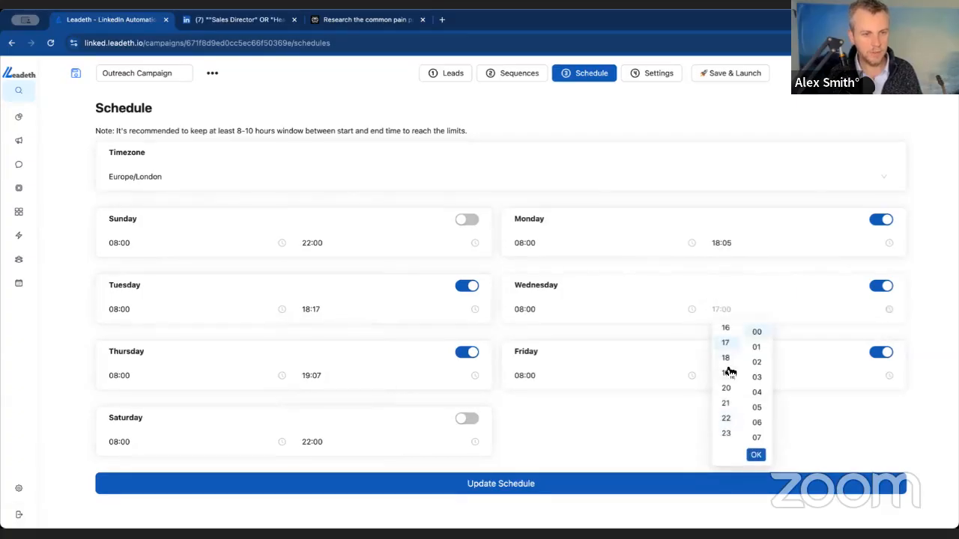
left_click(728, 342)
left_click(727, 330)
left_click(756, 437)
left_click(755, 454)
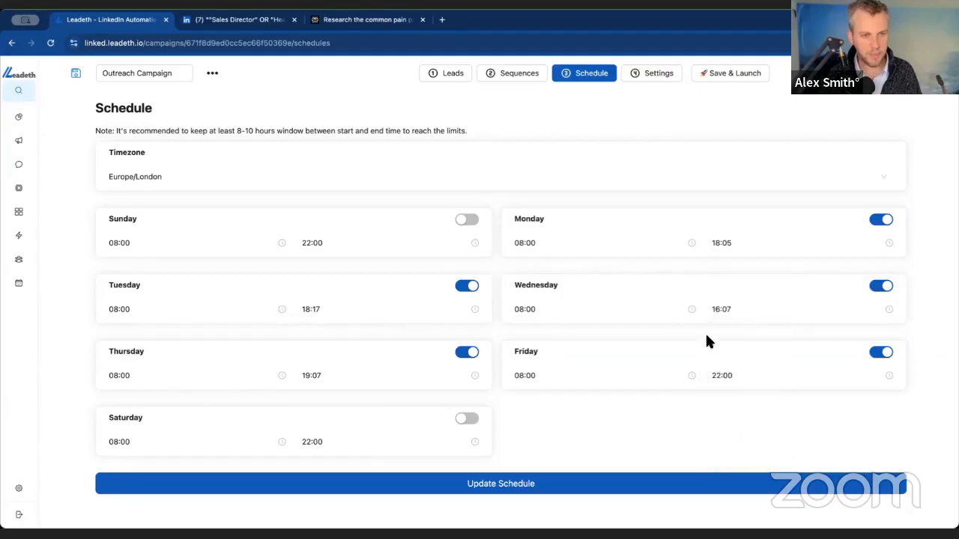
- Set Friday's end time to 18:04 and save the updated schedule
left_click(715, 375)
left_click(737, 257)
left_click(758, 291)
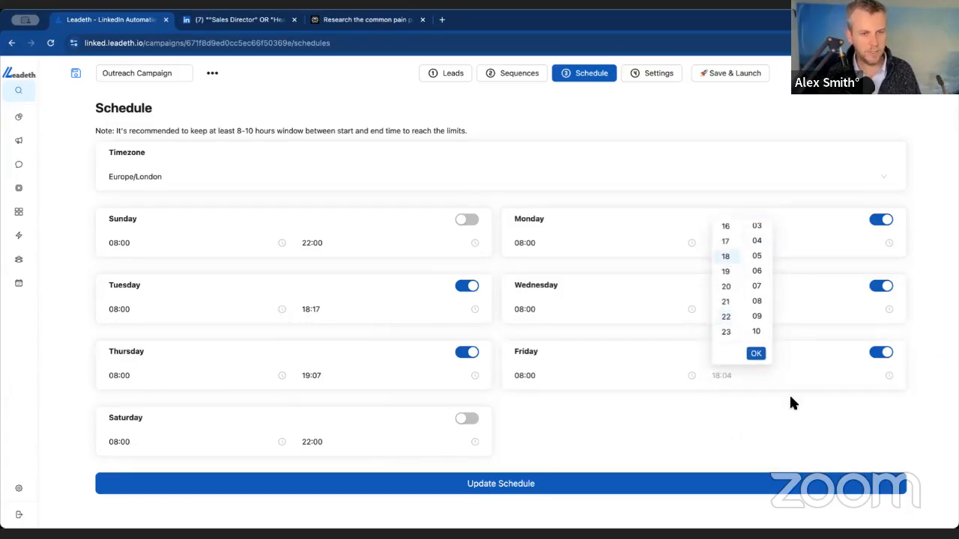
left_click(757, 353)
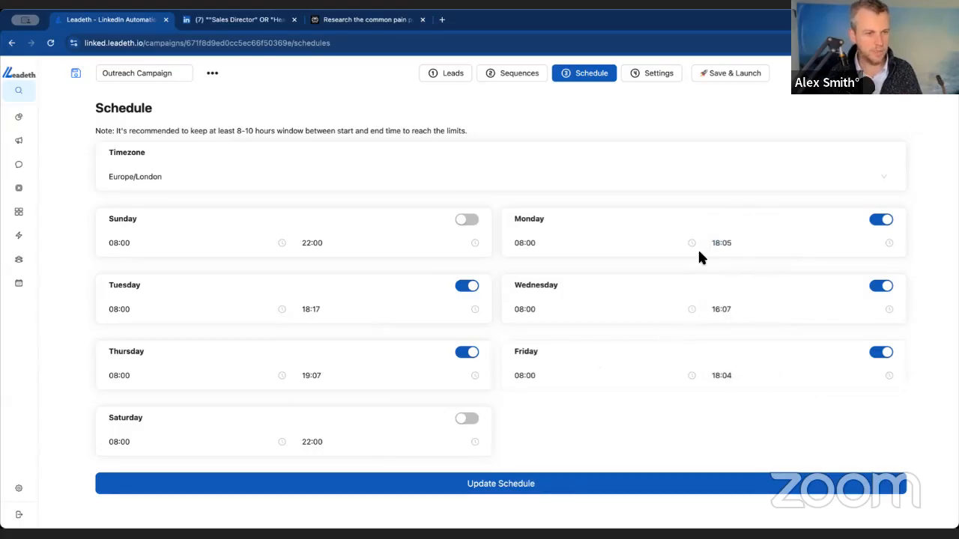
left_click(514, 485)
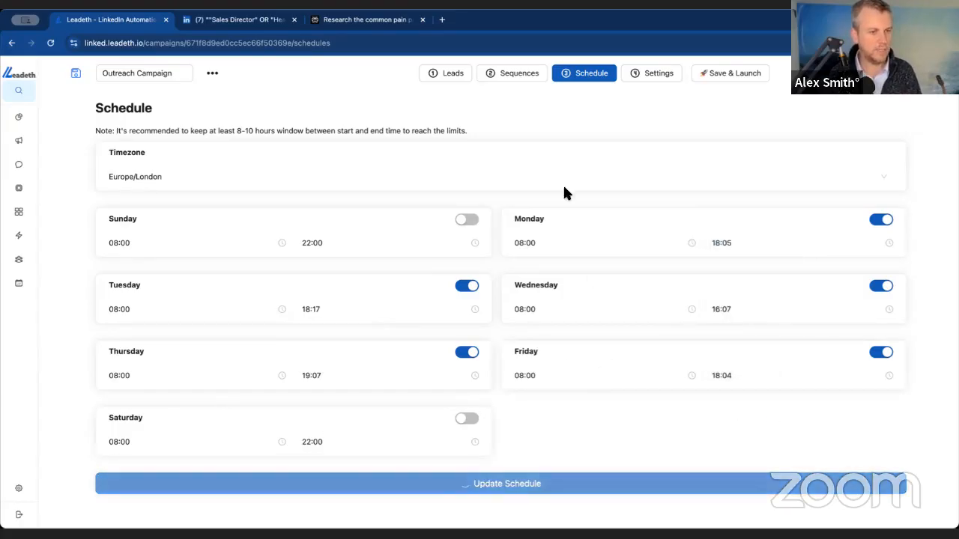
- In the campaign settings, choose the connected LinkedIn account and the leadeth.io email address as the sending accounts
left_click(650, 76)
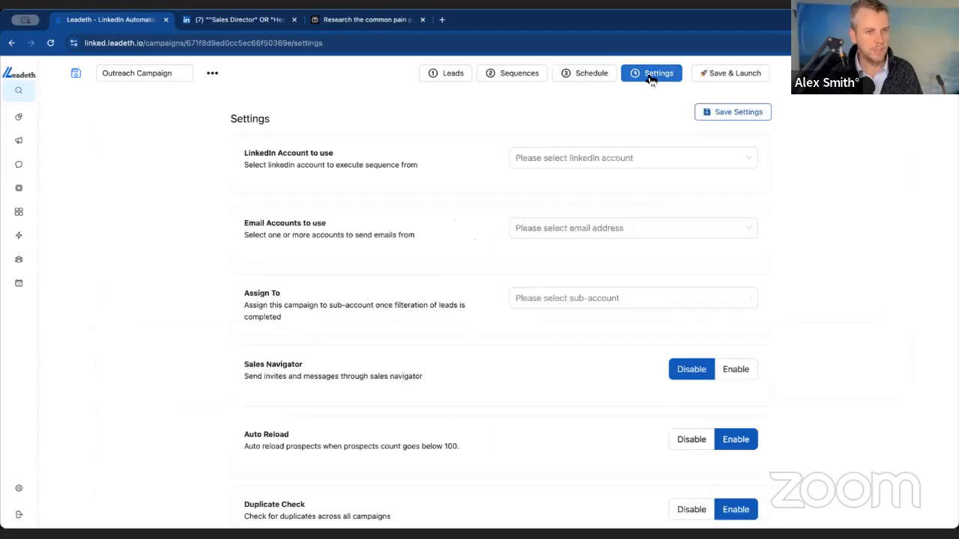
left_click(614, 155)
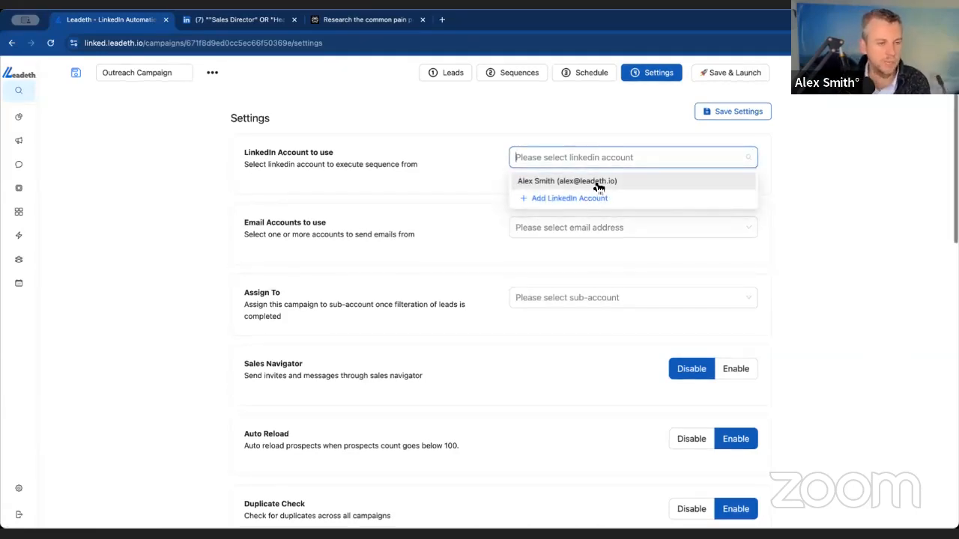
left_click(592, 181)
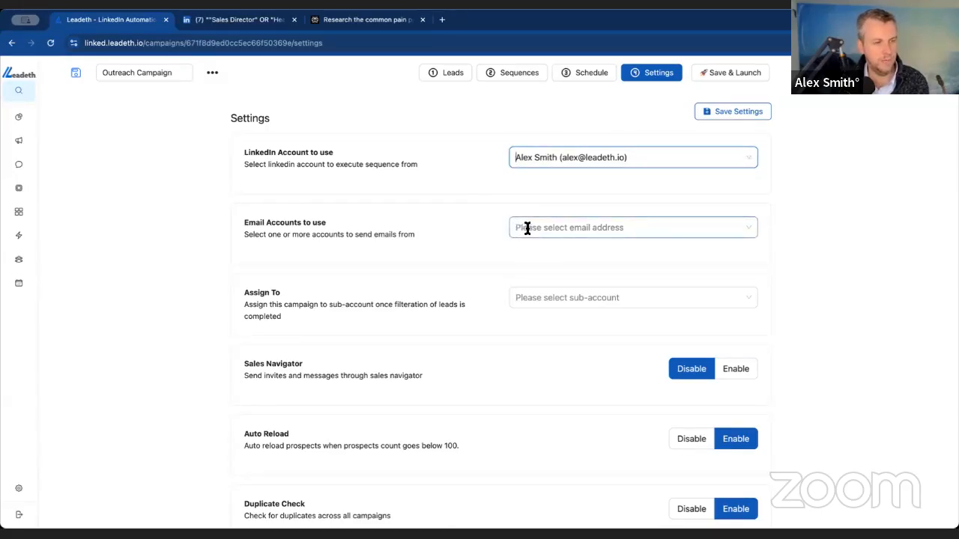
left_click(569, 230)
scroll(569, 367, "down", 5)
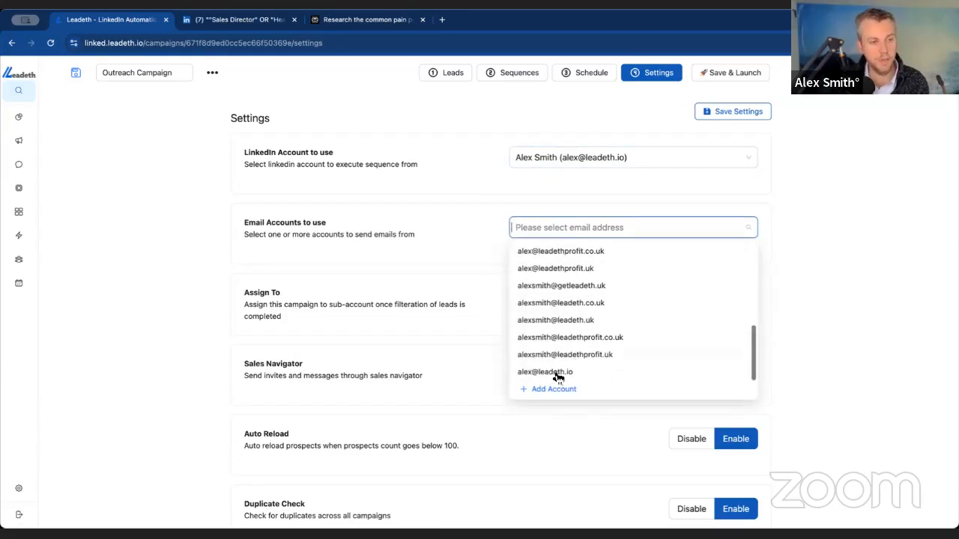
left_click(574, 376)
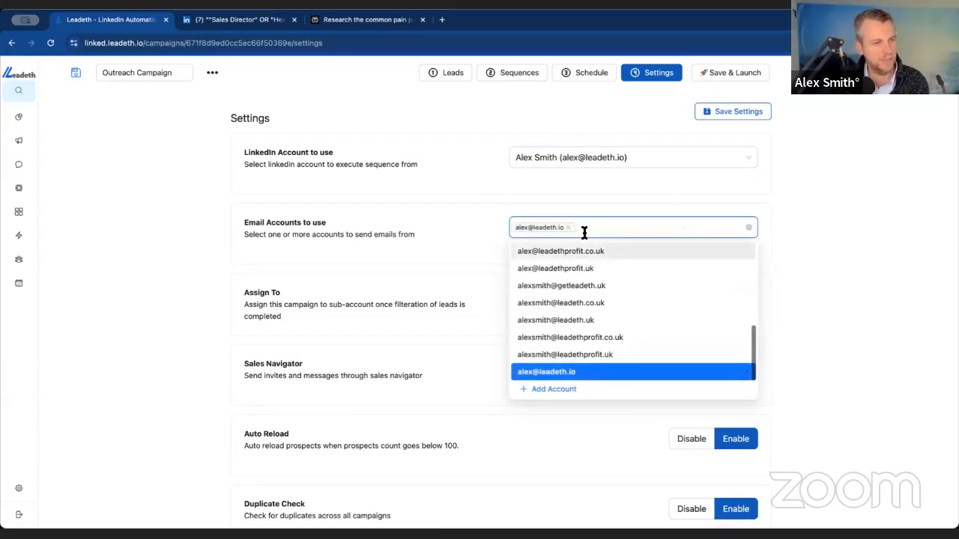
left_click(436, 221)
- Examine the sub-account options for assigning the campaign without choosing one
left_click(573, 297)
left_click(789, 287)
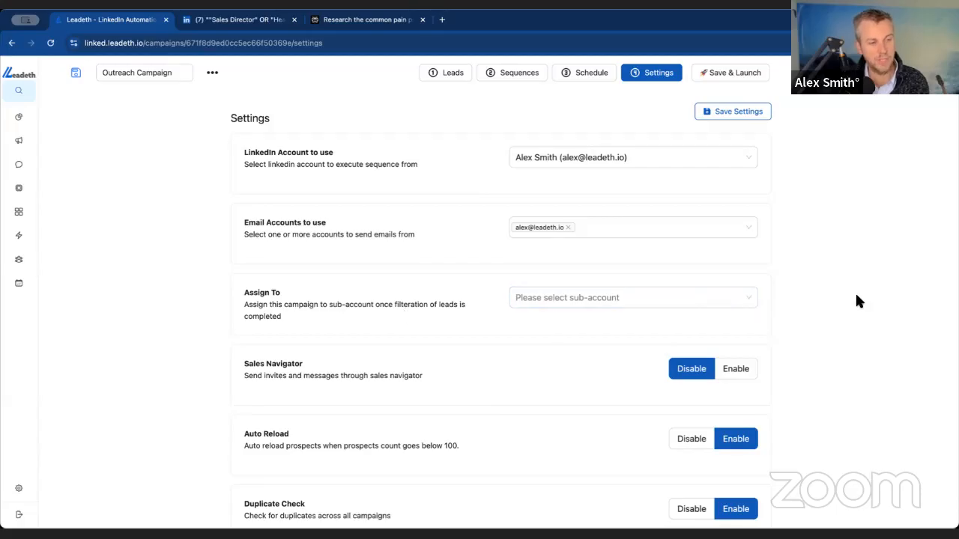
left_click(745, 298)
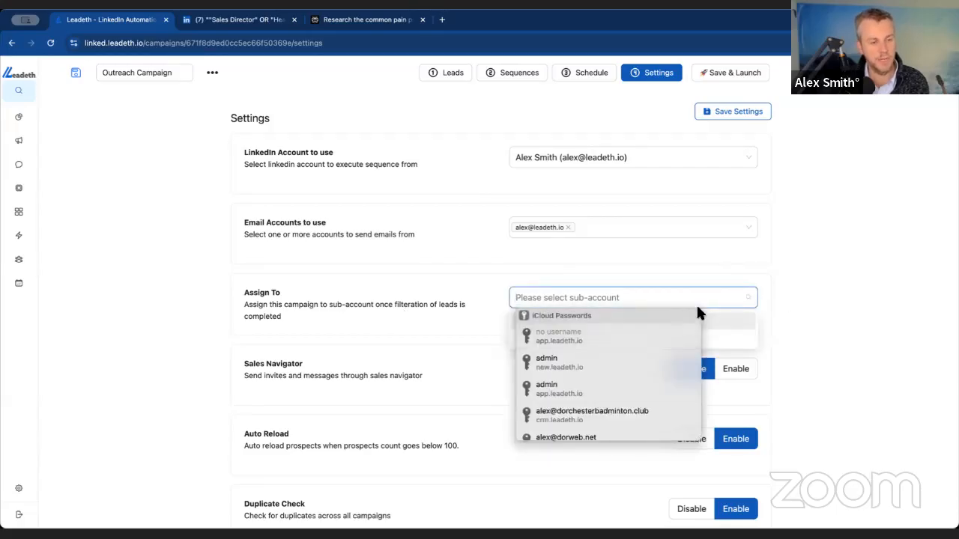
left_click(746, 298)
left_click(738, 270)
left_click(752, 298)
left_click(742, 335)
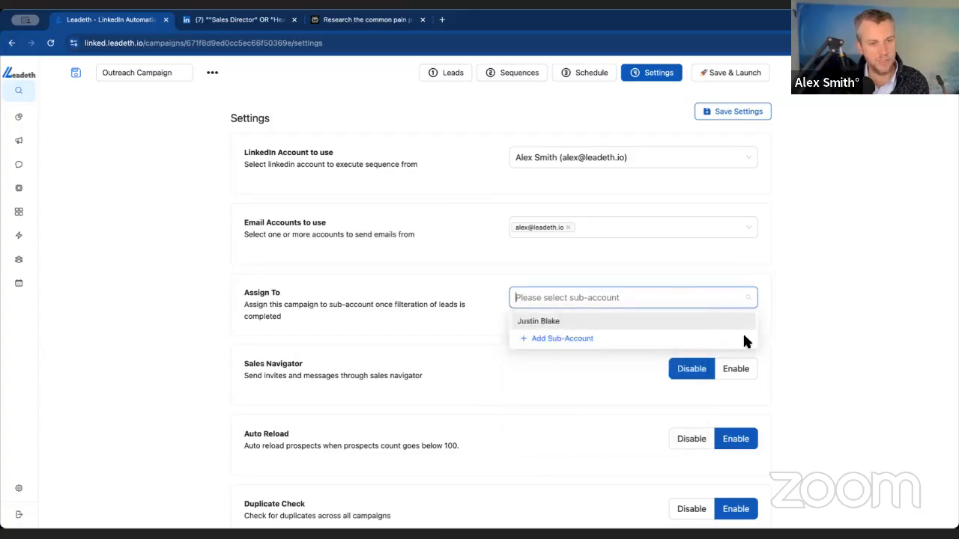
left_click(500, 287)
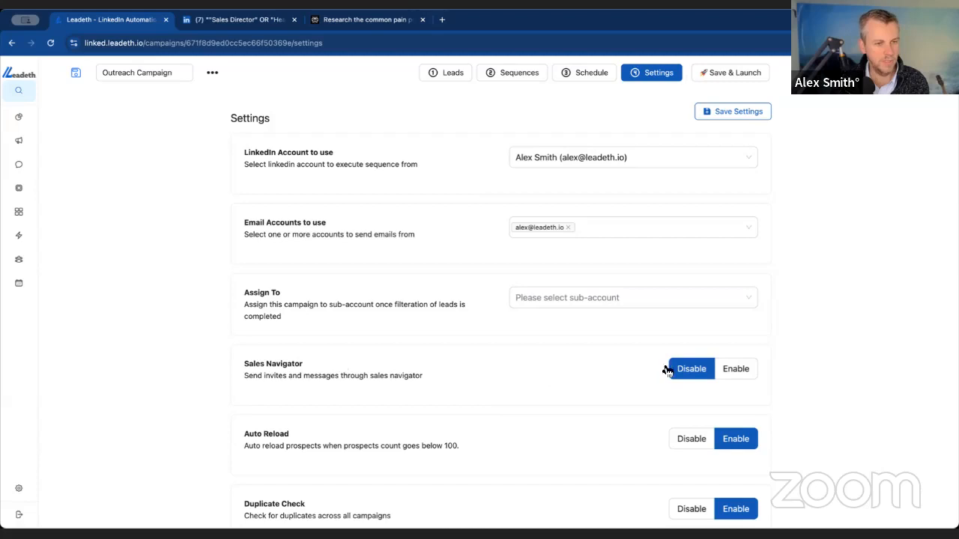
- Review the Auto Reload setting and its description of when prospects are reloaded
scroll(685, 367, "down", 3)
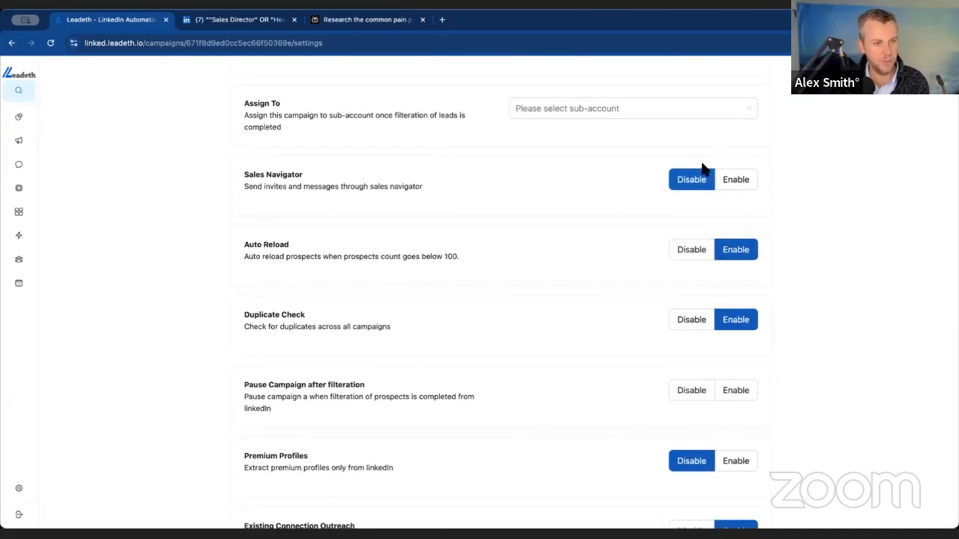
left_click_drag(242, 256, 420, 259)
left_click(417, 259)
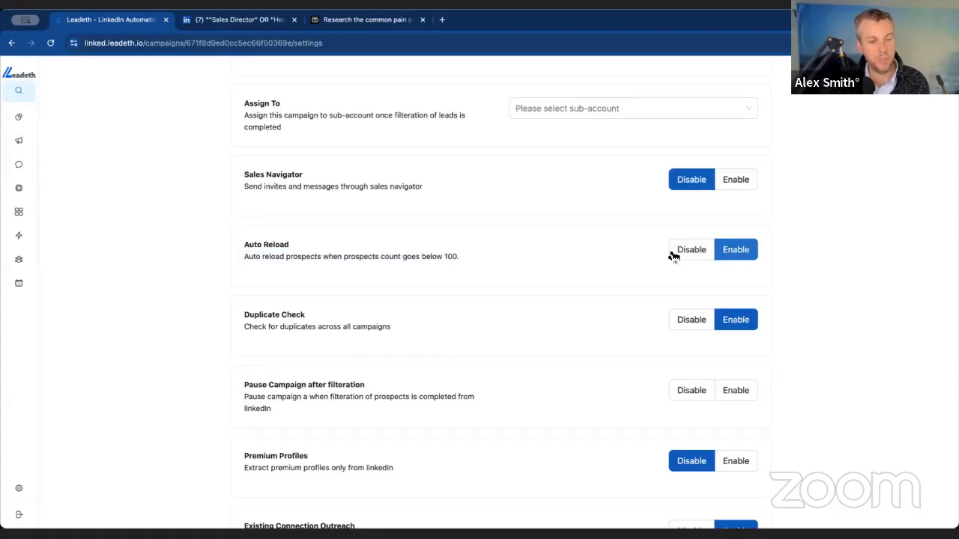
- Review the campaign settings from Auto Reload through Duplicate Check, Premium Profiles and Existing Connection Outreach to Stop activity on reply
double_click(454, 256)
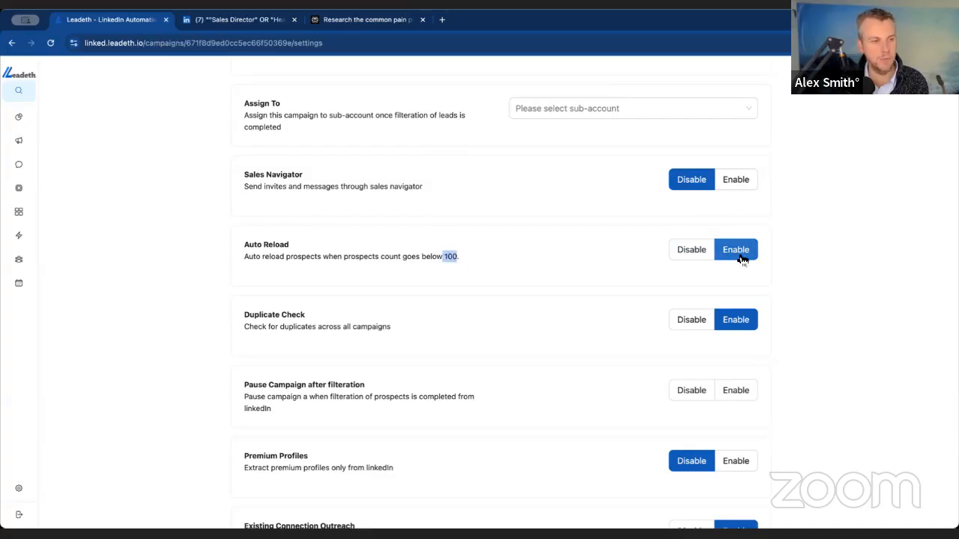
left_click_drag(282, 317, 292, 320)
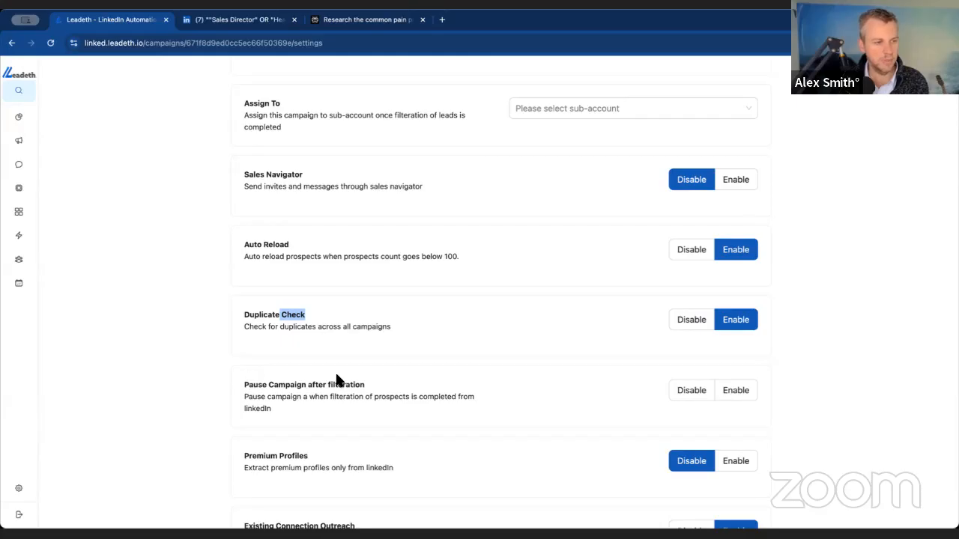
scroll(341, 378, "down", 2)
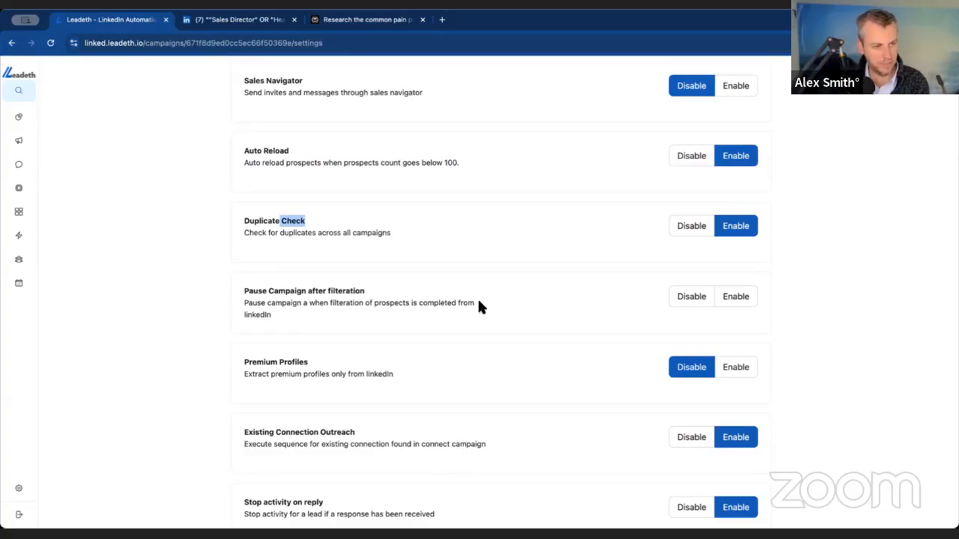
scroll(470, 306, "down", 3)
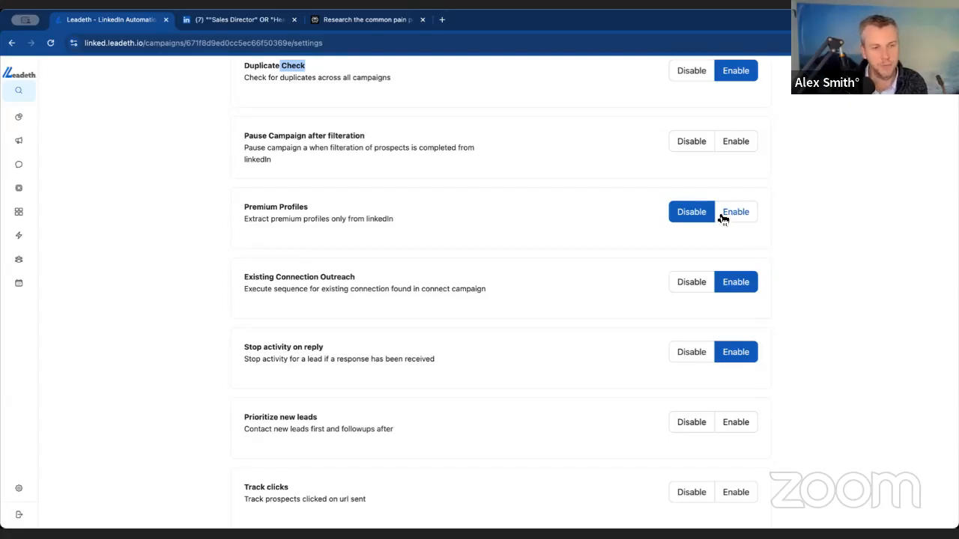
left_click_drag(275, 279, 340, 279)
left_click(340, 279)
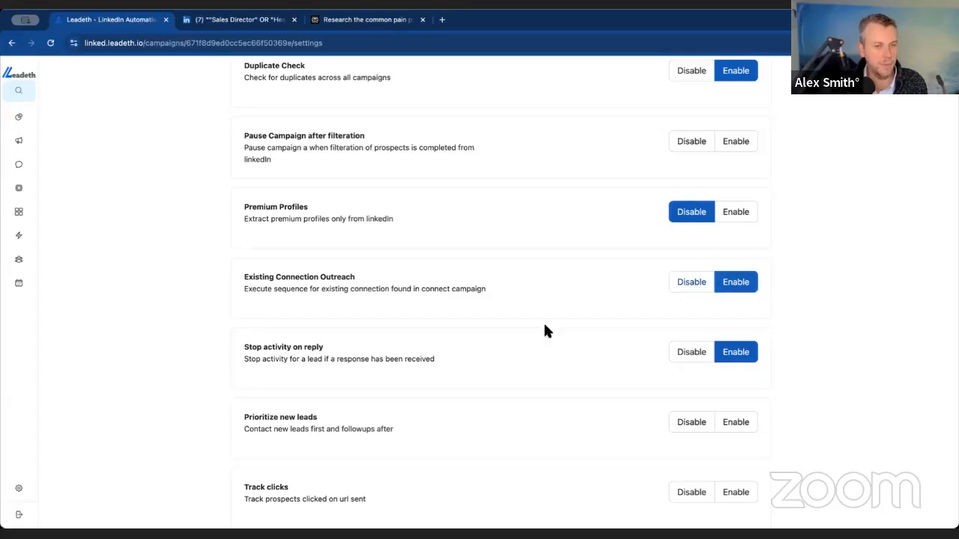
scroll(412, 357, "down", 1)
scroll(412, 358, "down", 1)
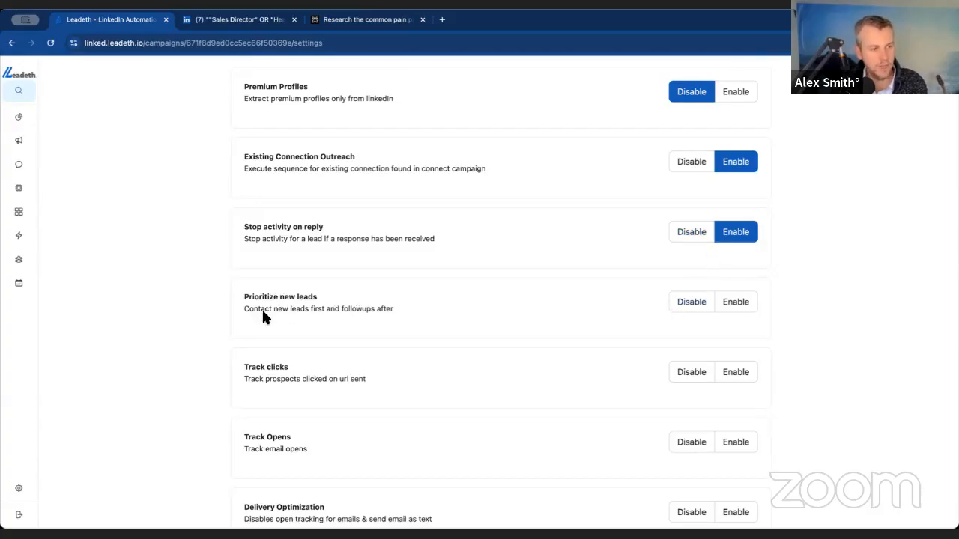
- Enable Prioritize new leads so new leads are contacted before follow-ups
left_click_drag(310, 309, 342, 309)
left_click(370, 309)
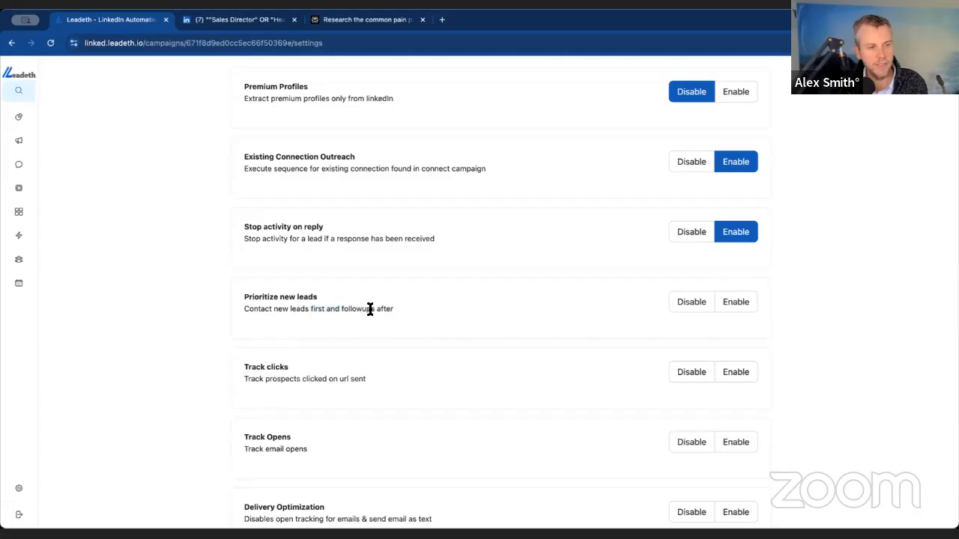
left_click(739, 304)
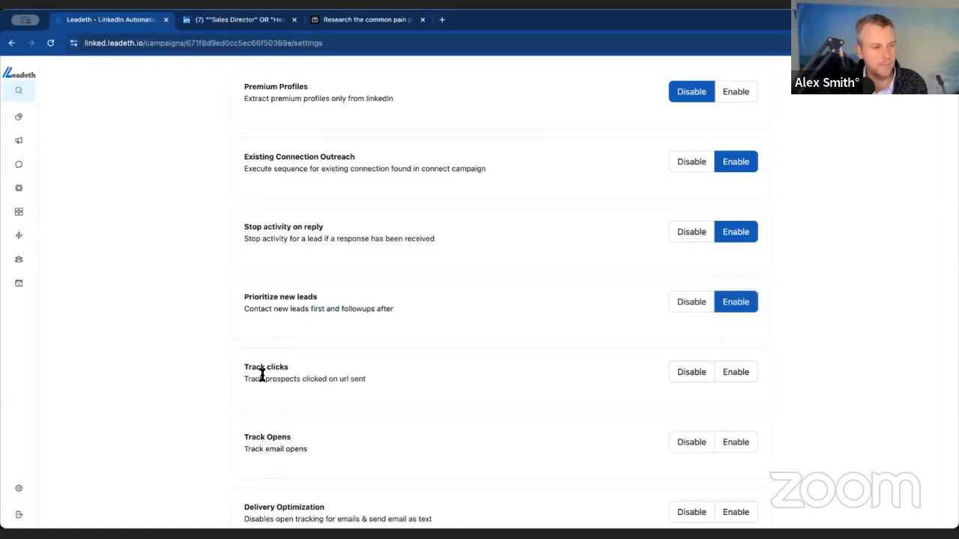
- Disable Track clicks, Track Opens and Delivery Optimization for the campaign
left_click(690, 371)
left_click_drag(249, 369, 366, 380)
left_click(398, 384)
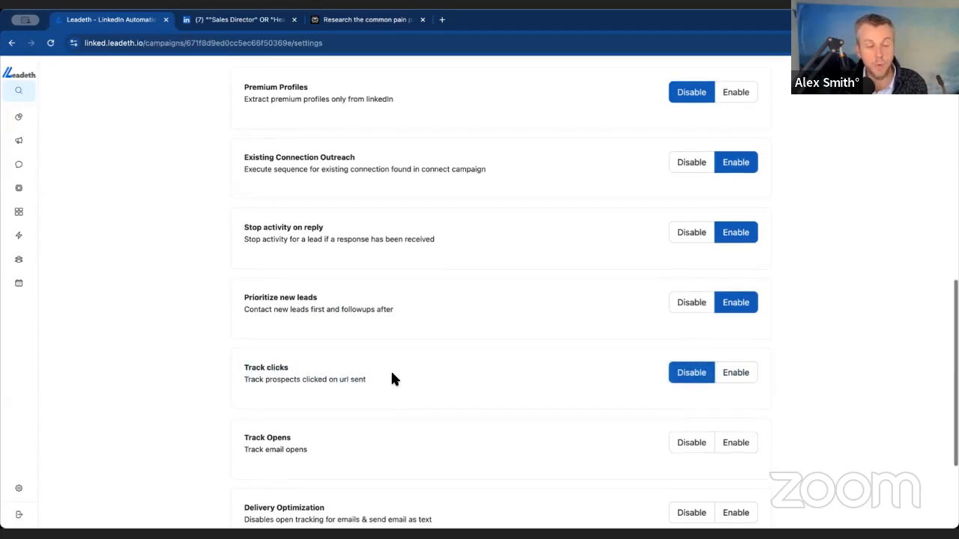
scroll(390, 375, "down", 1)
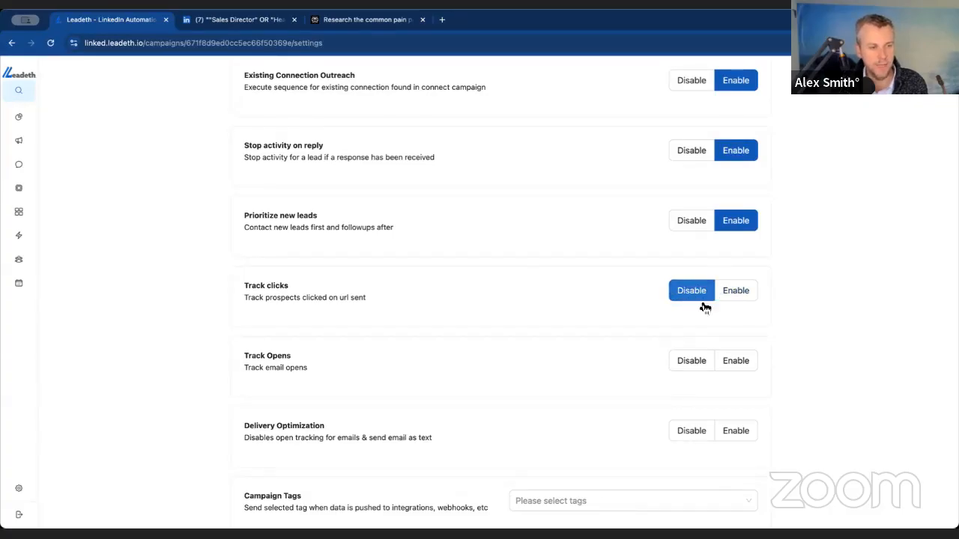
left_click(693, 367)
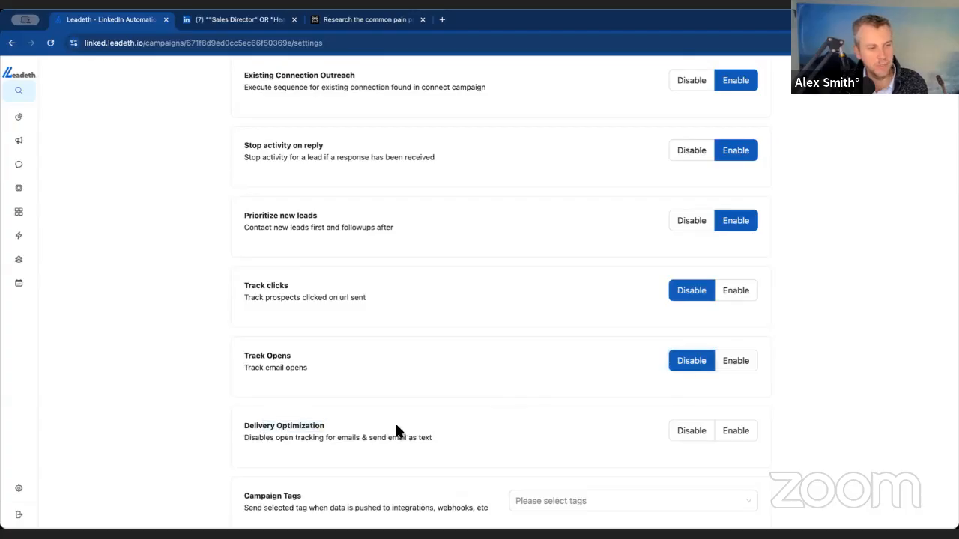
left_click(678, 435)
- Examine the available Campaign Tags and their description without choosing one
scroll(527, 427, "down", 2)
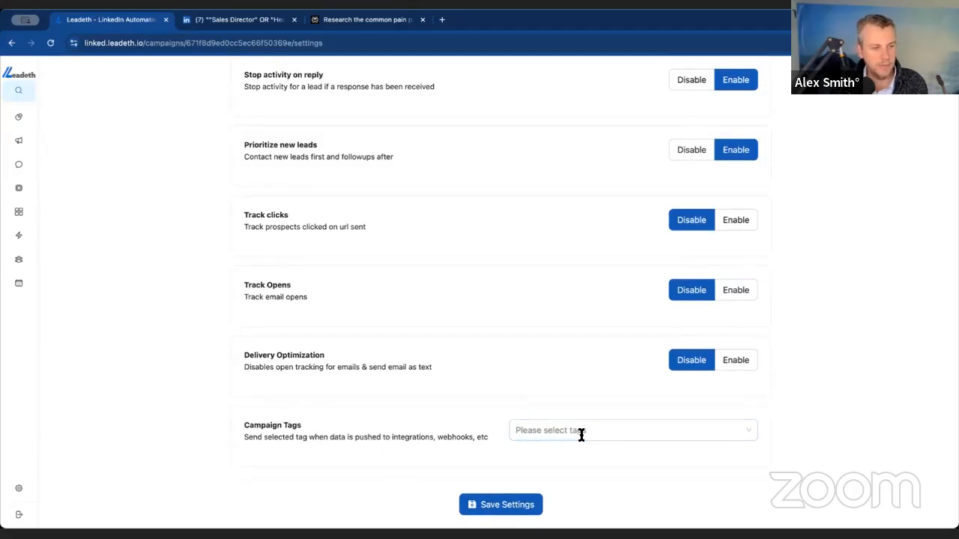
left_click(715, 432)
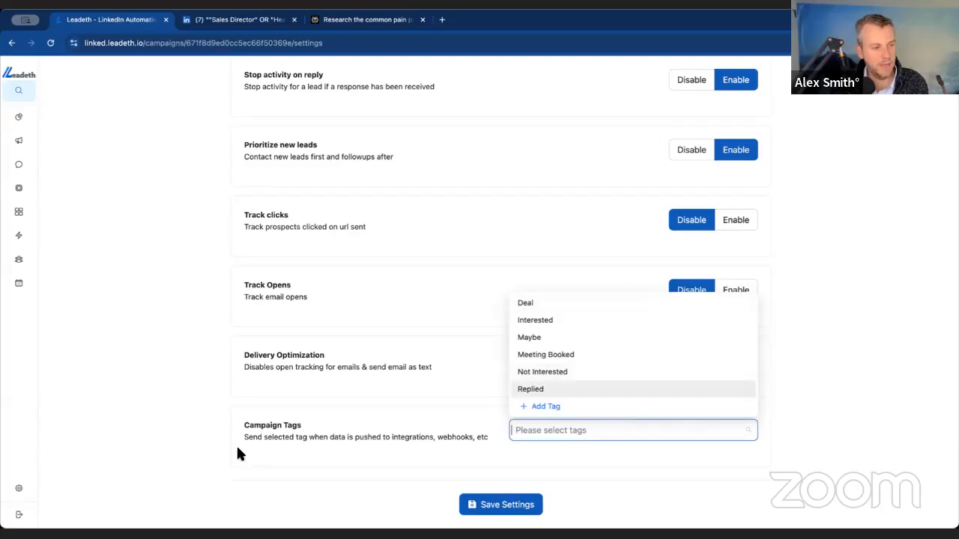
left_click_drag(354, 438, 418, 439)
left_click(417, 439)
left_click(554, 431)
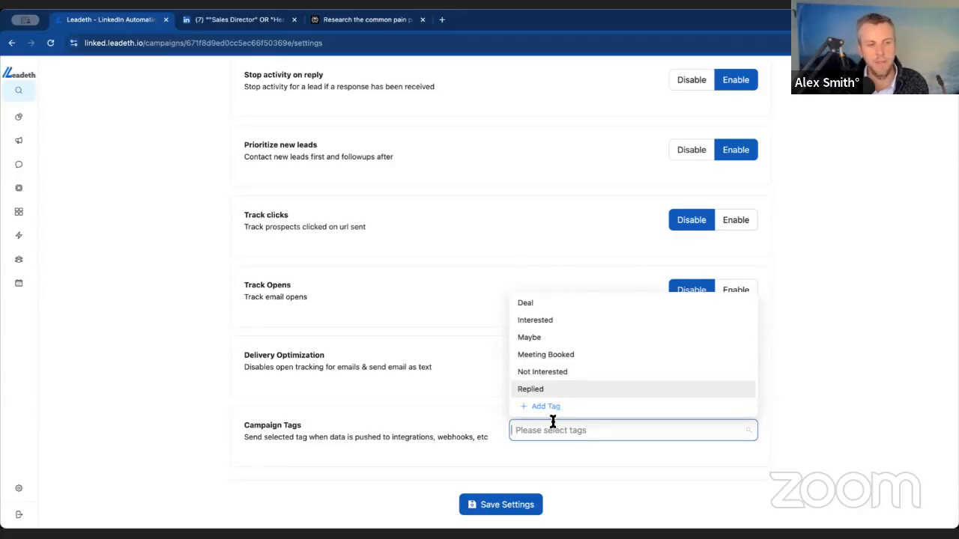
left_click(473, 432)
- Save the campaign settings and launch the outreach campaign
left_click(494, 505)
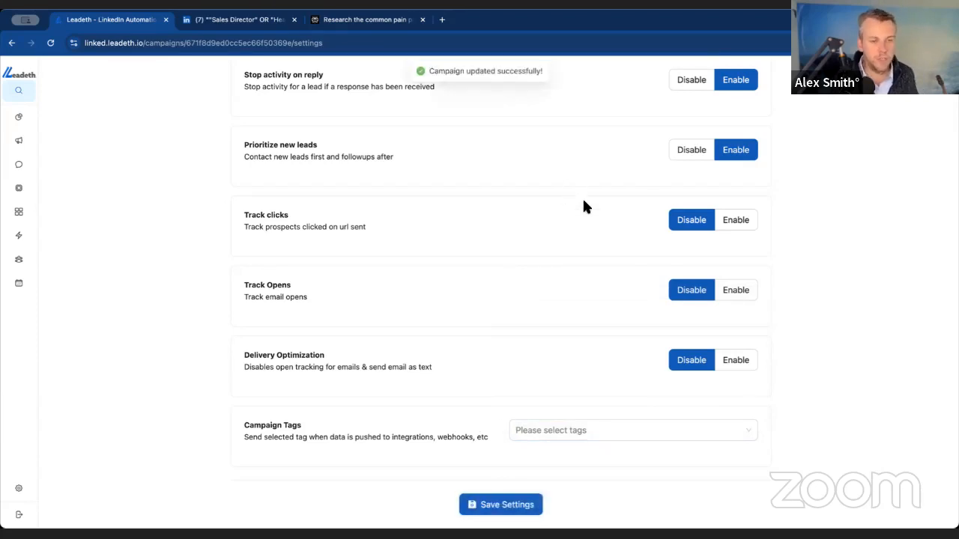
scroll(588, 202, "up", 10)
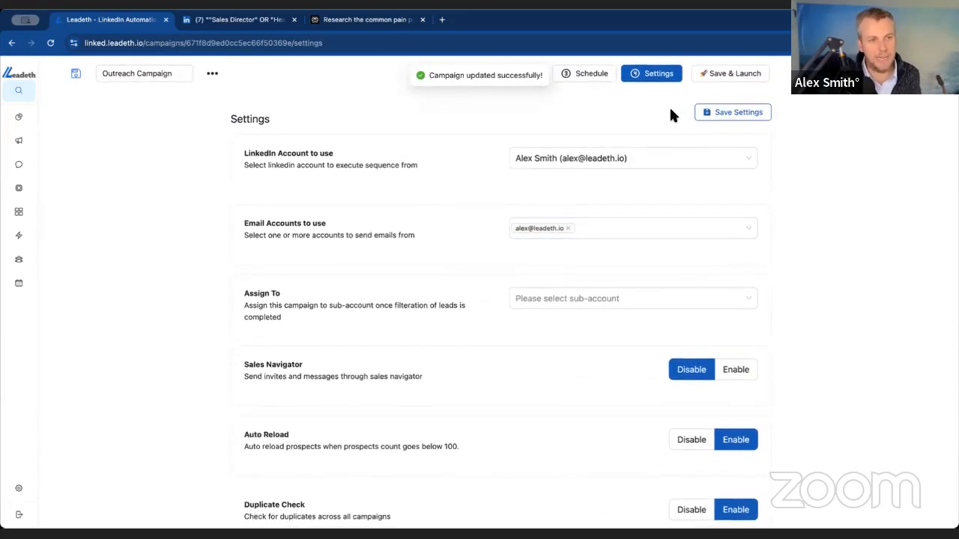
left_click(718, 77)
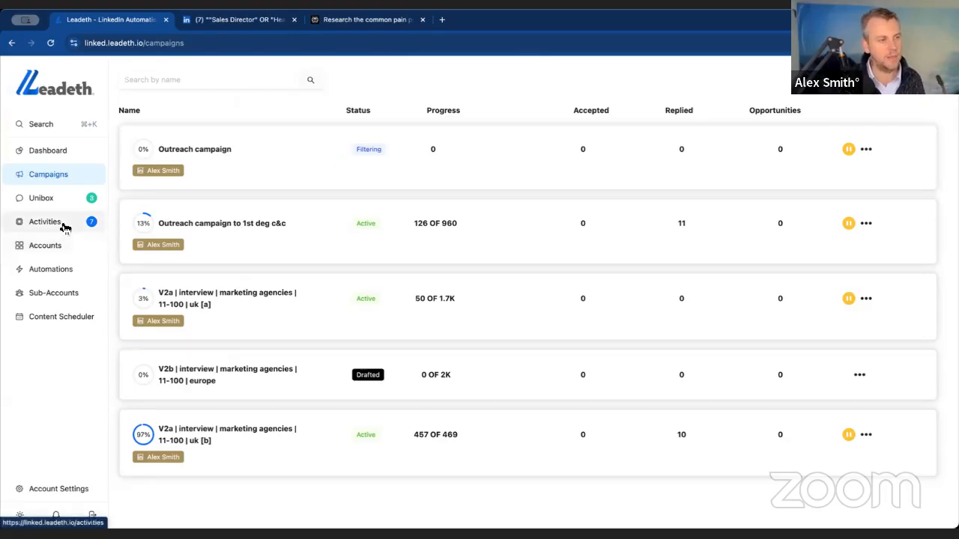
- In the account preferences, review the AI automation options and open the fine-tuning page for the booking bot
left_click(93, 489)
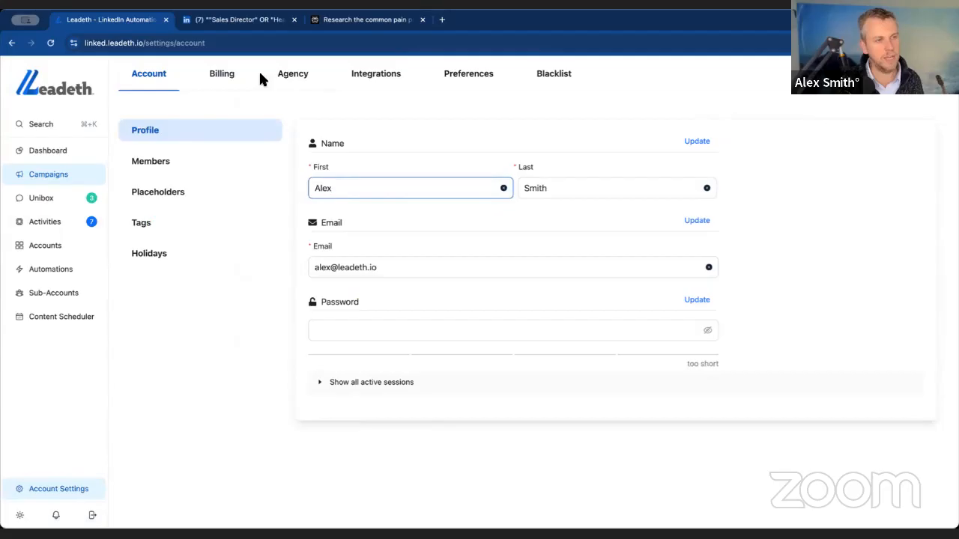
left_click(476, 76)
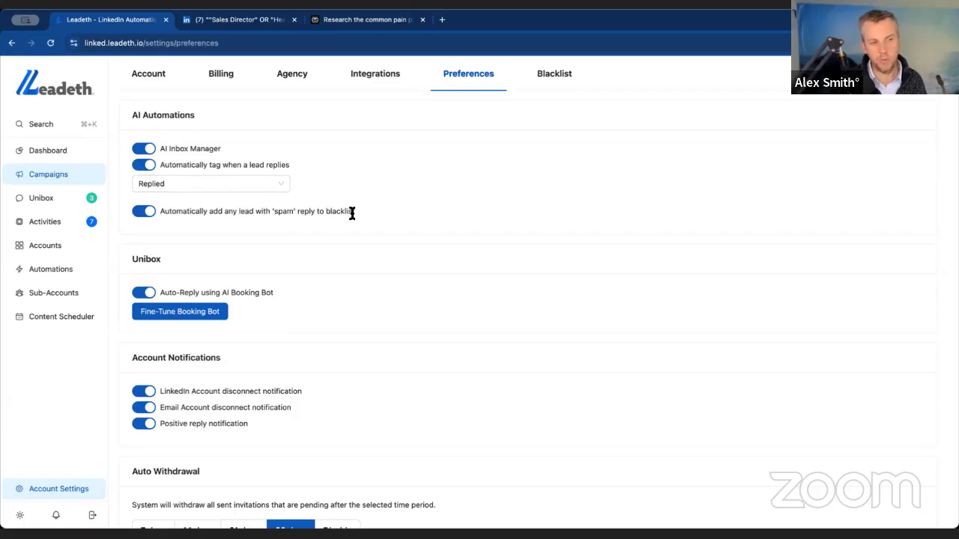
left_click_drag(355, 212, 195, 215)
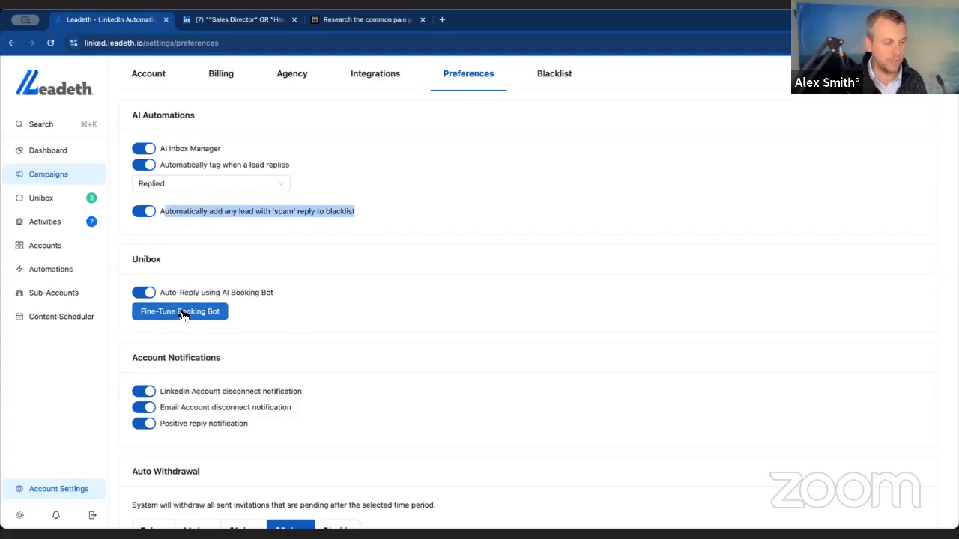
scroll(233, 299, "down", 2)
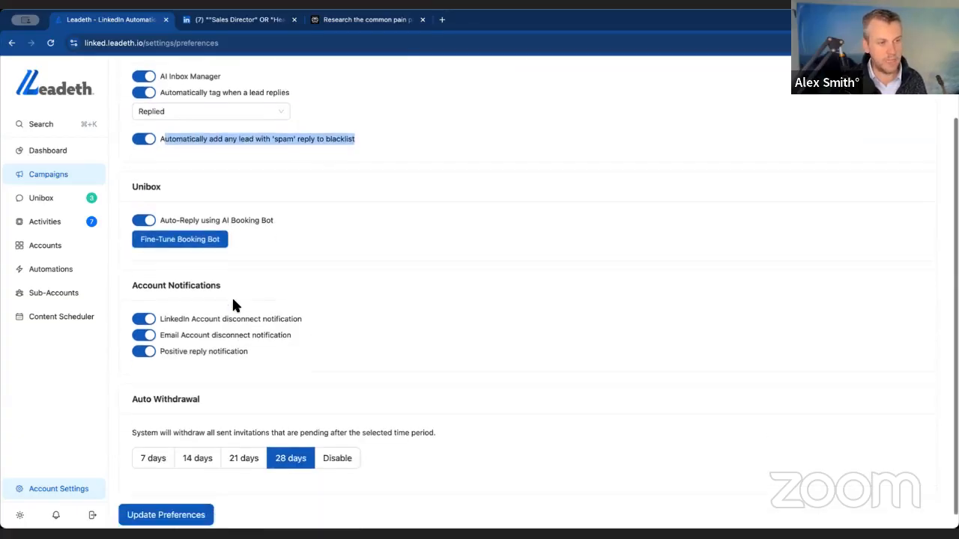
left_click(196, 240)
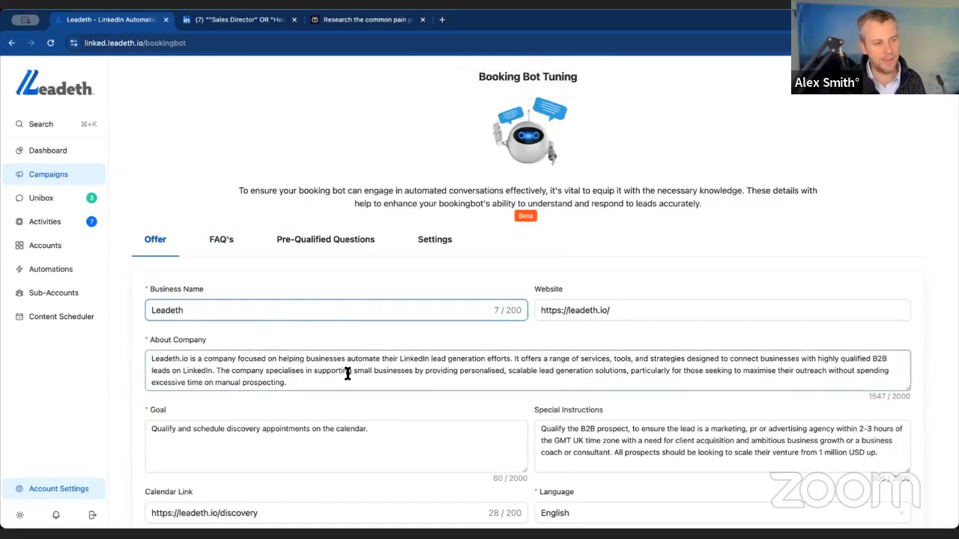
- Review the booking bot's offer details, including its goal and calendar link
left_click(409, 434)
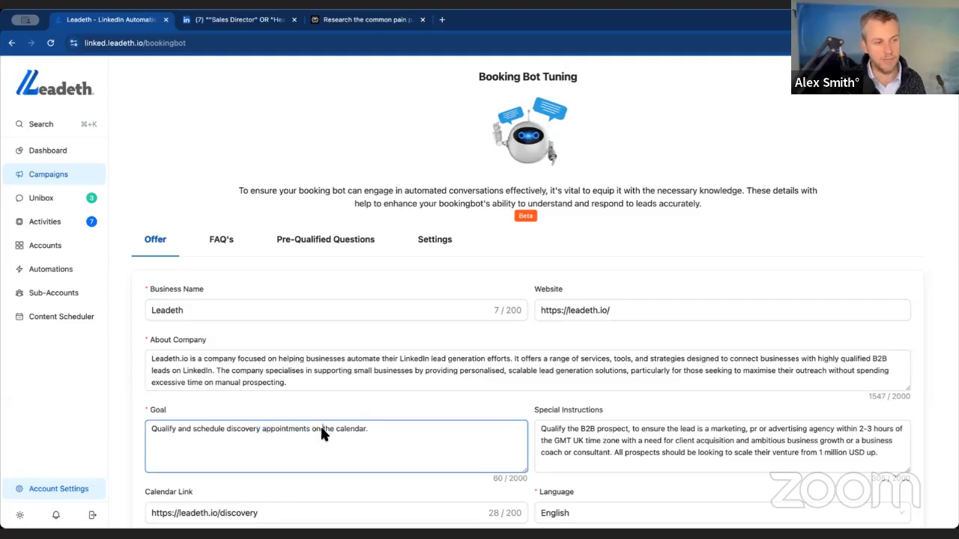
scroll(522, 444, "down", 2)
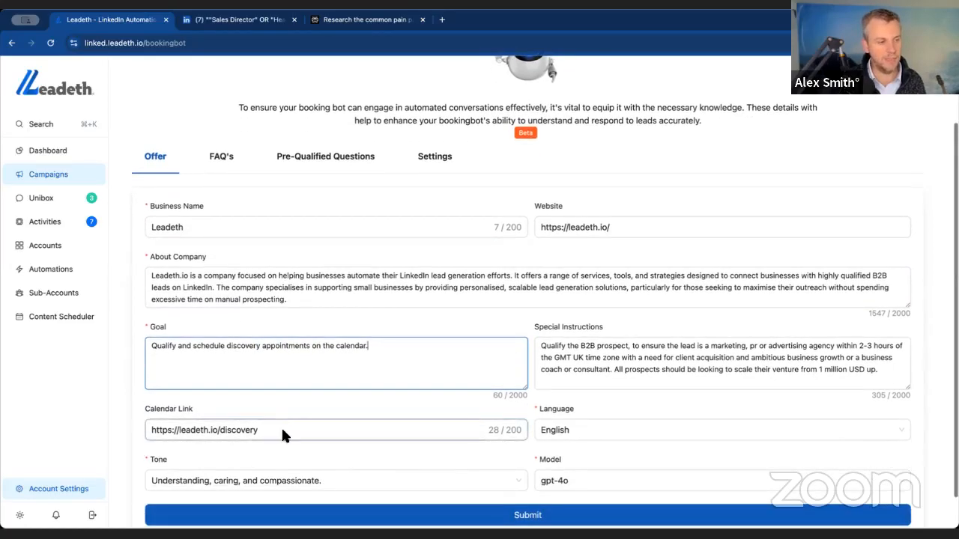
left_click_drag(283, 433, 113, 424)
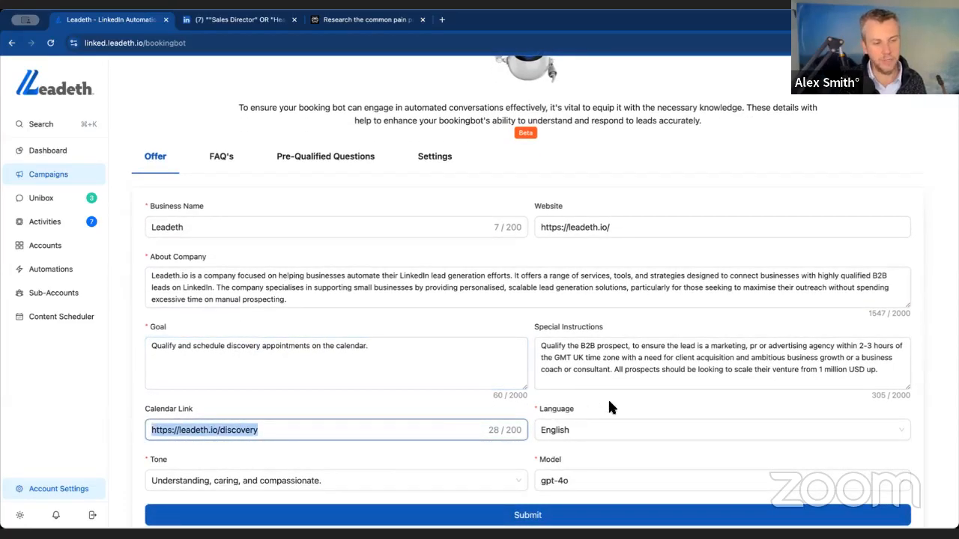
scroll(608, 407, "down", 1)
- Try gpt-4o-mini as the booking bot's model and switch back to gpt-4o
left_click(597, 449)
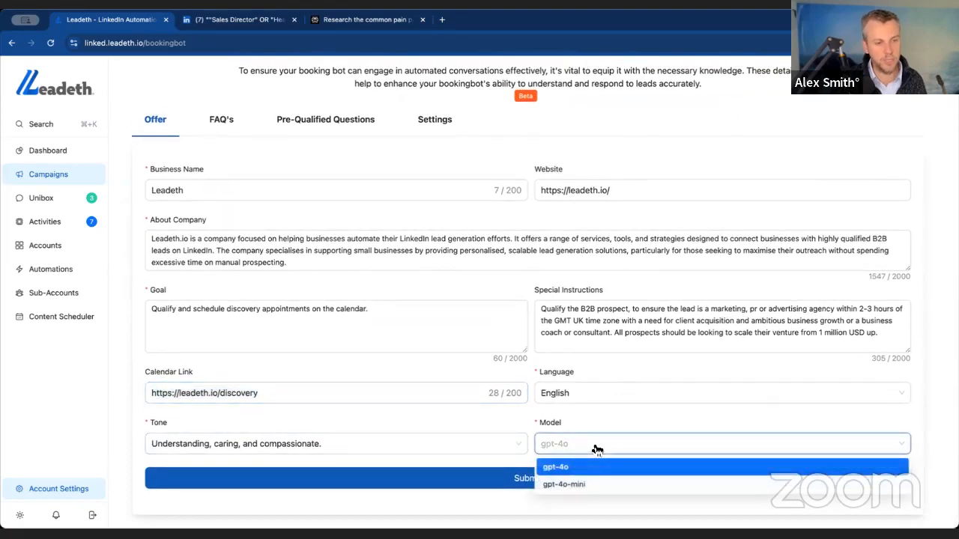
left_click(582, 468)
left_click(600, 446)
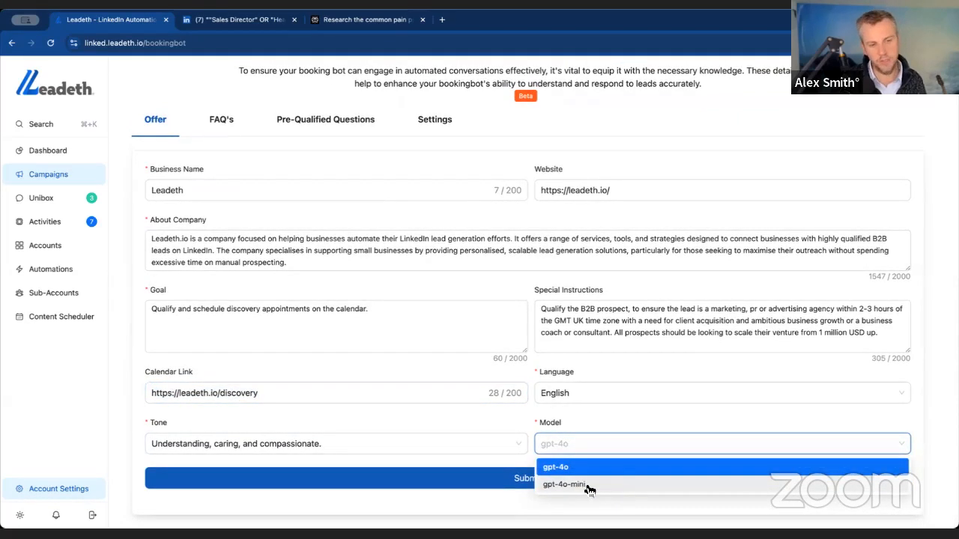
left_click(592, 487)
left_click(602, 448)
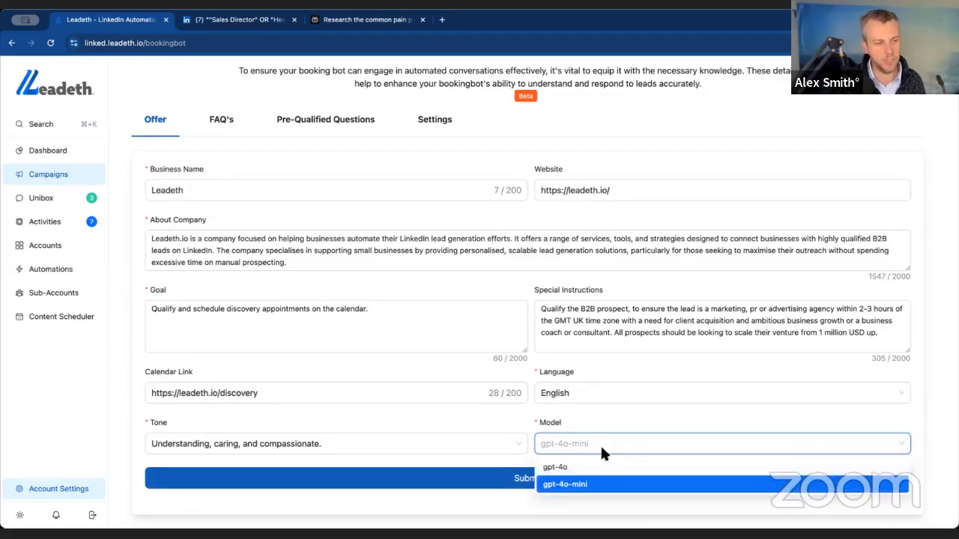
left_click(599, 467)
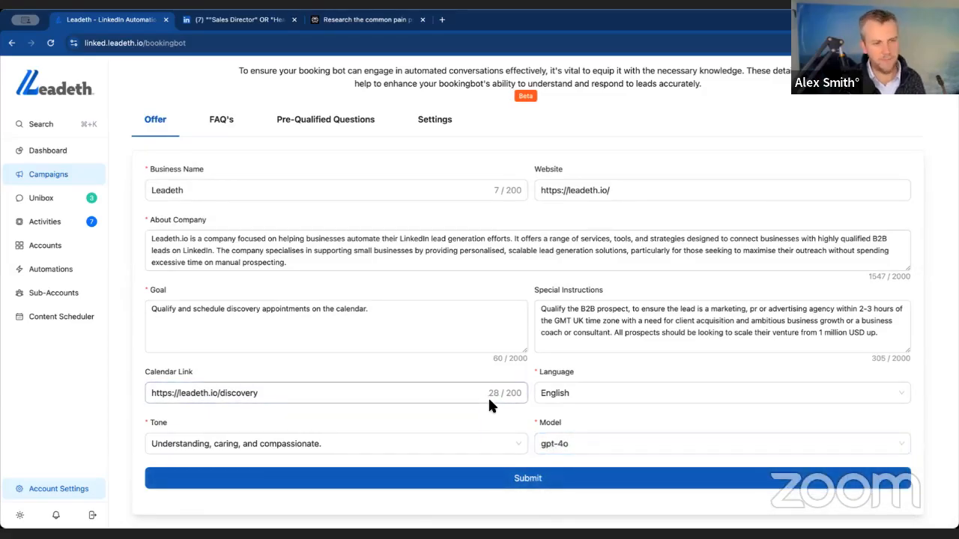
- Recheck the booking bot's goal, and look through its FAQ and pre-qualified question sections
left_click(404, 318)
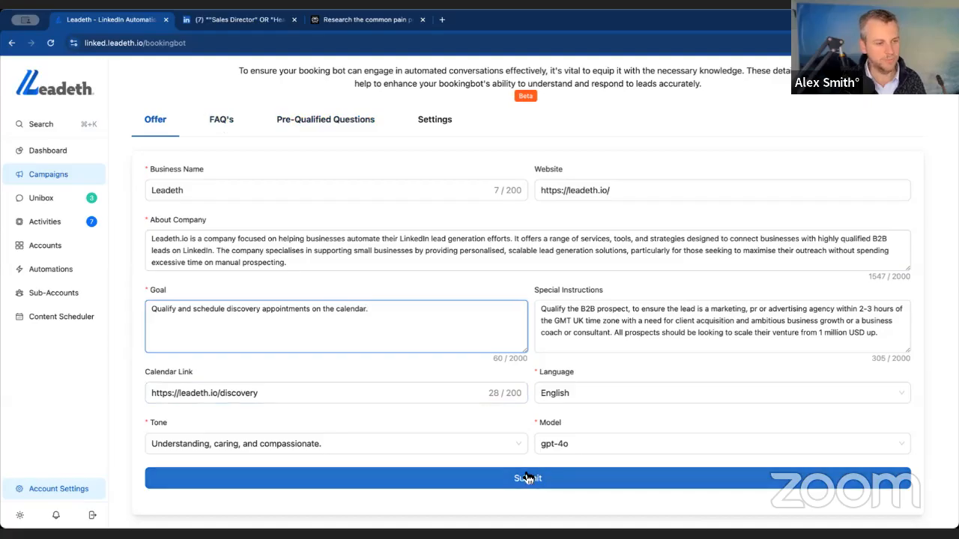
left_click(226, 122)
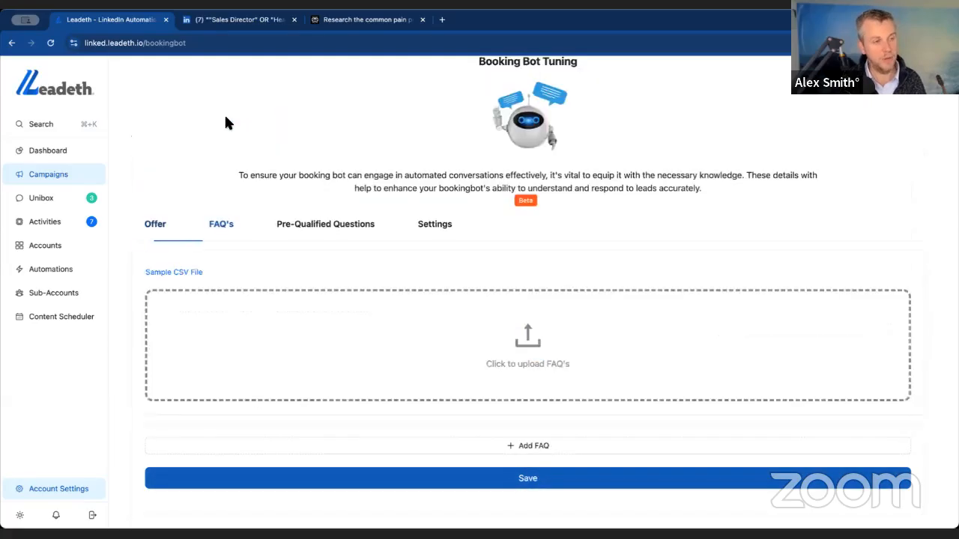
left_click(325, 228)
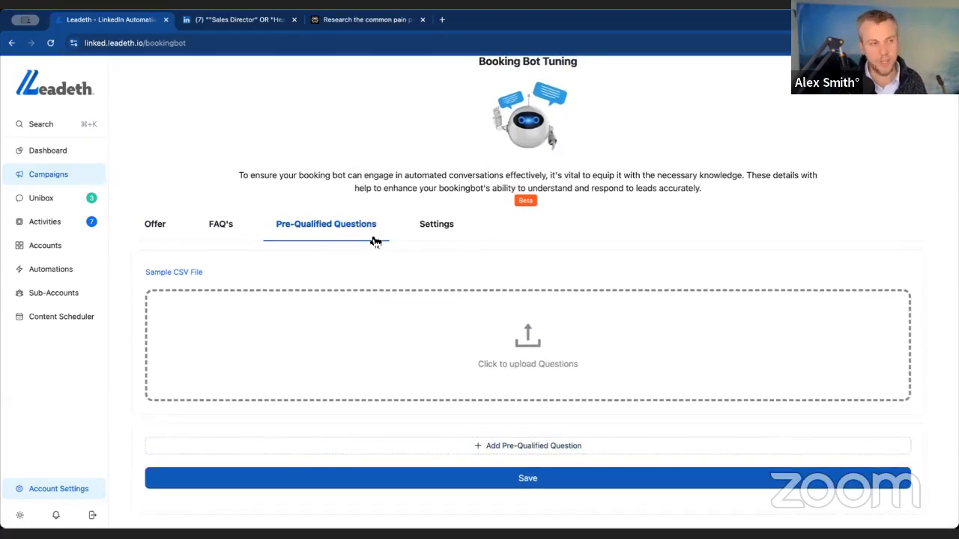
- In the booking bot's settings, set the delay between follow-ups to 3 days and save
left_click(424, 228)
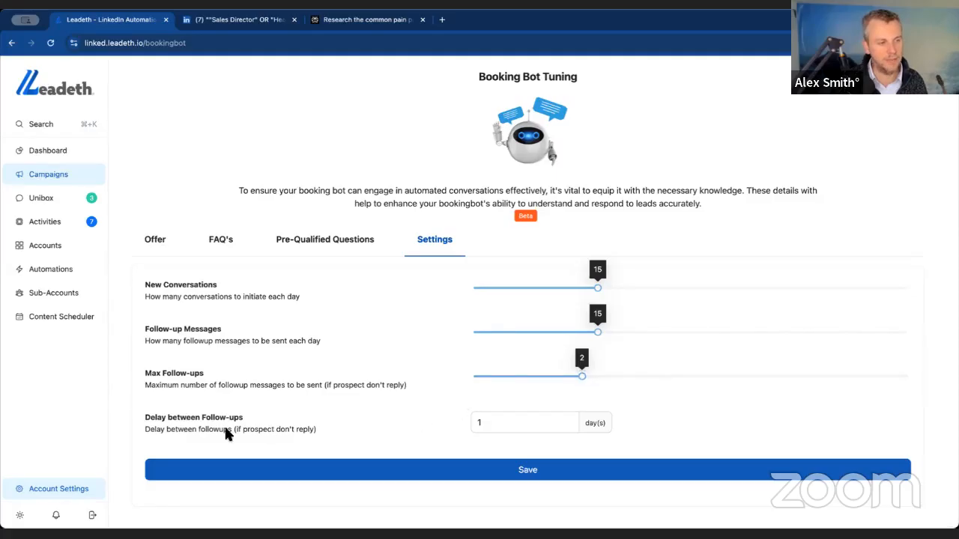
left_click(493, 422)
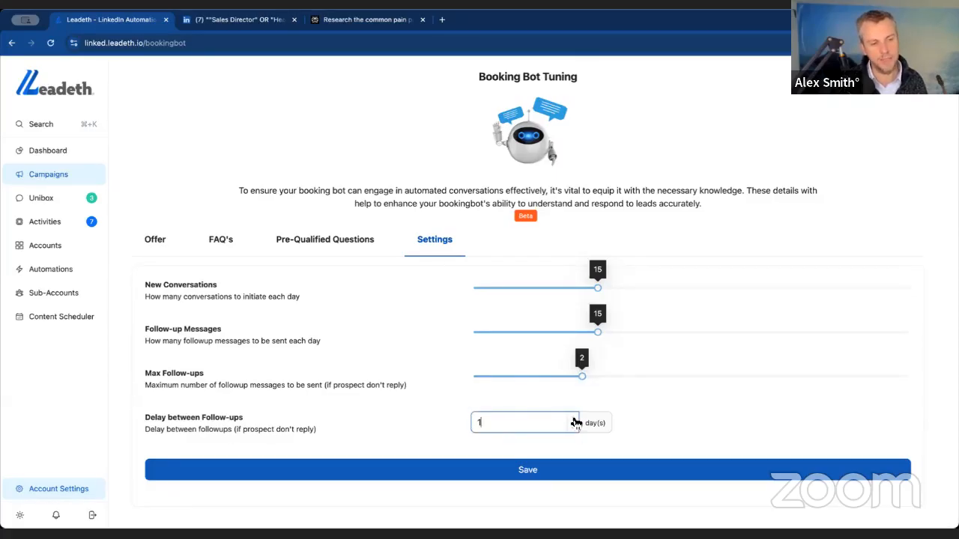
left_click(547, 467)
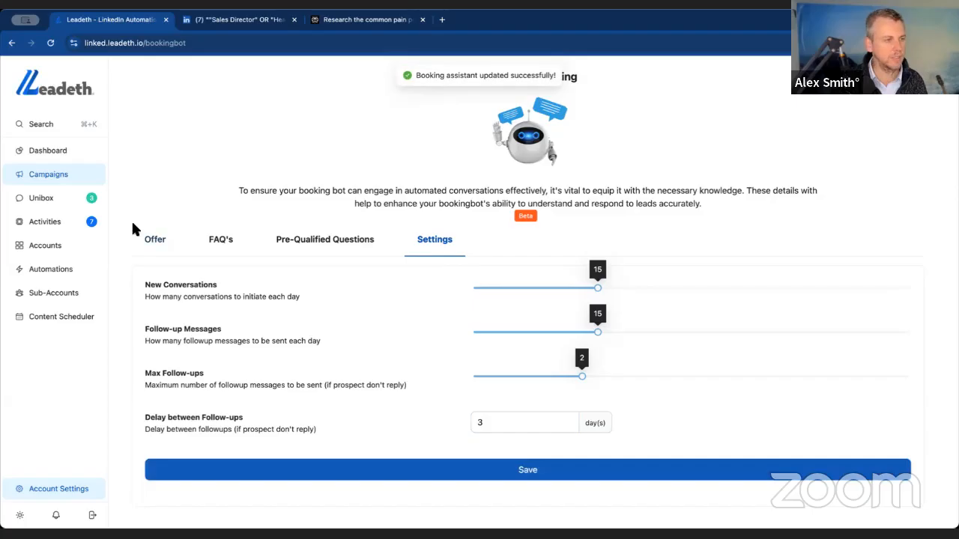
- Browse the Unibox by bot-handled, all, unread and replied conversations
left_click(56, 202)
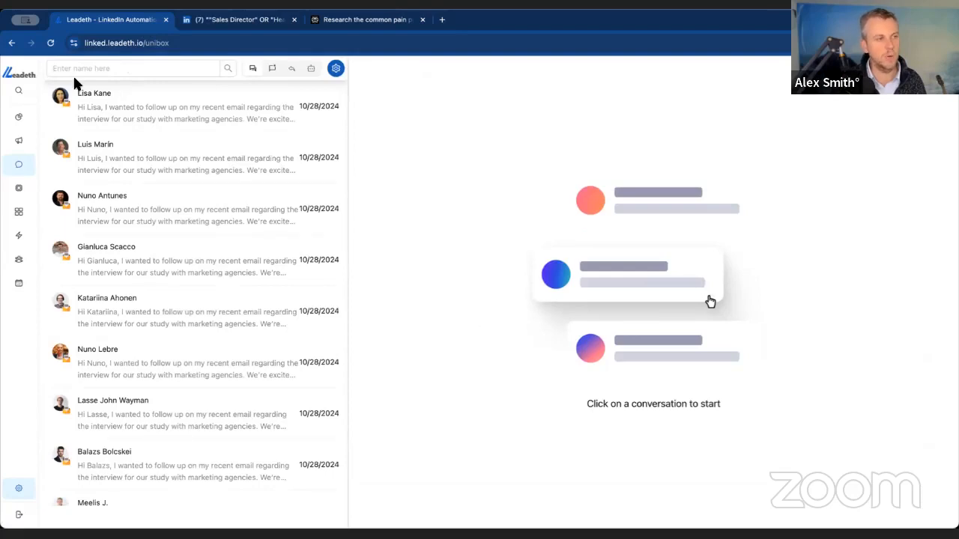
left_click(181, 71)
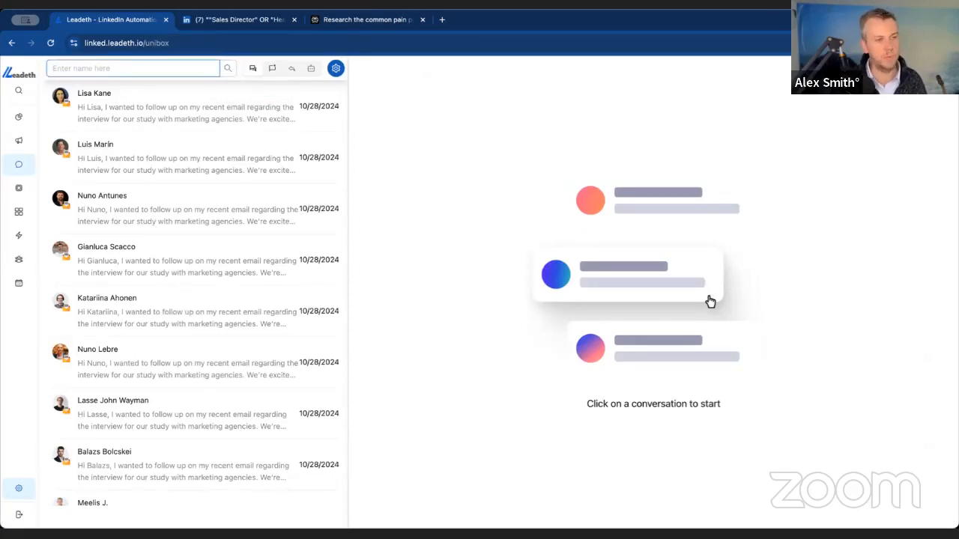
left_click(313, 71)
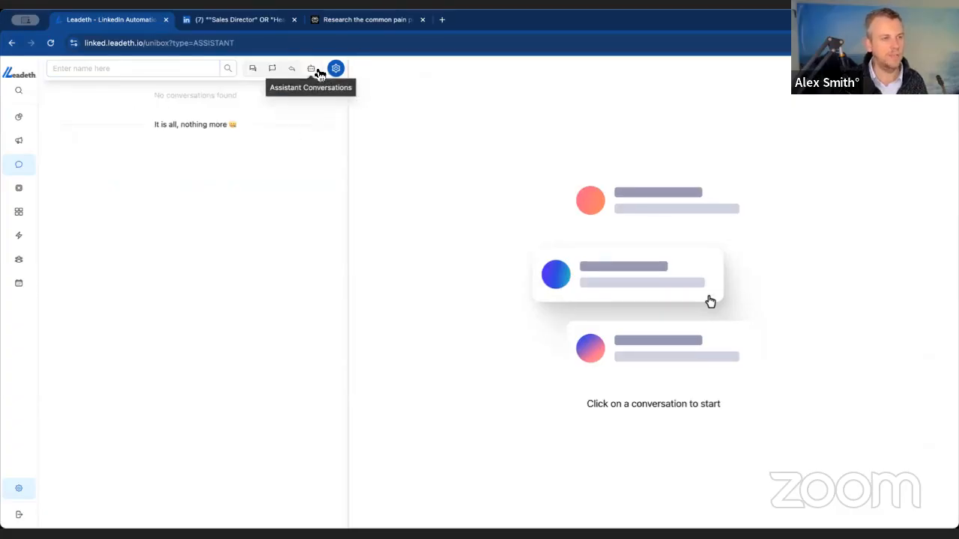
left_click(254, 69)
left_click(272, 70)
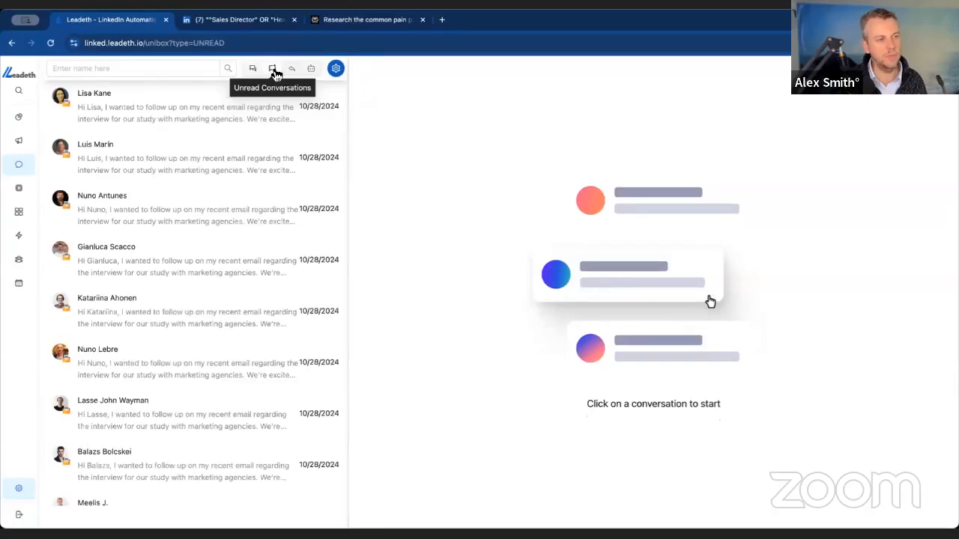
left_click(291, 69)
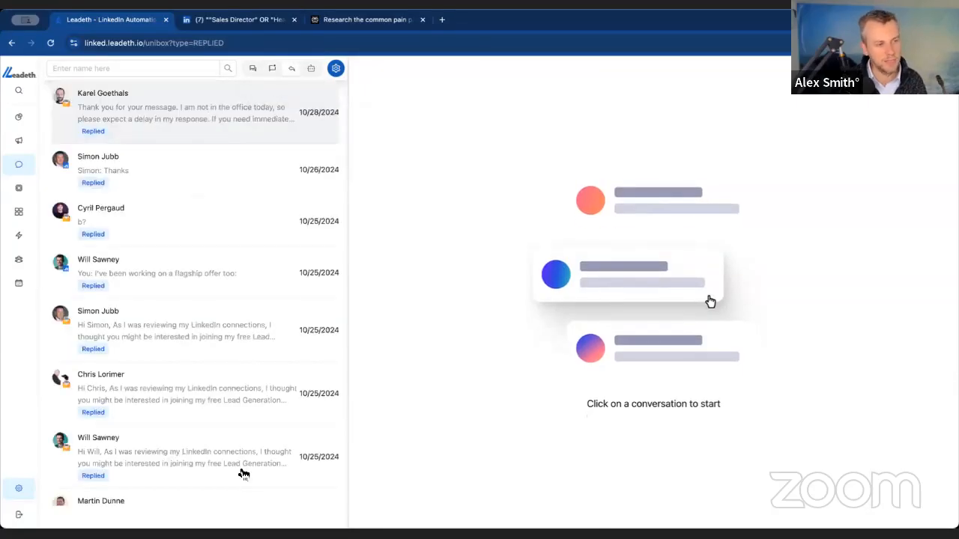
- Filter the Unibox's replied conversations by the campaign Outreach Campaign and the Replied tag
left_click(336, 69)
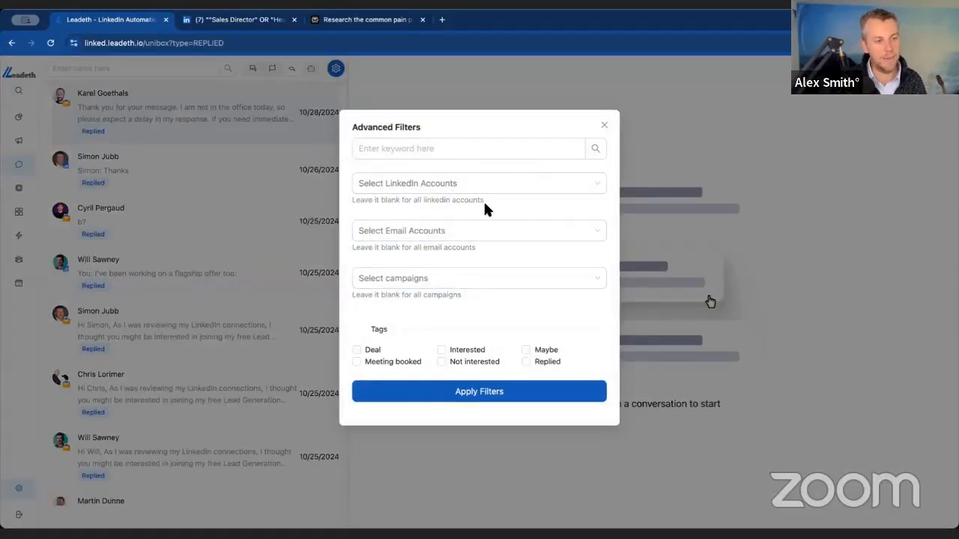
left_click(431, 274)
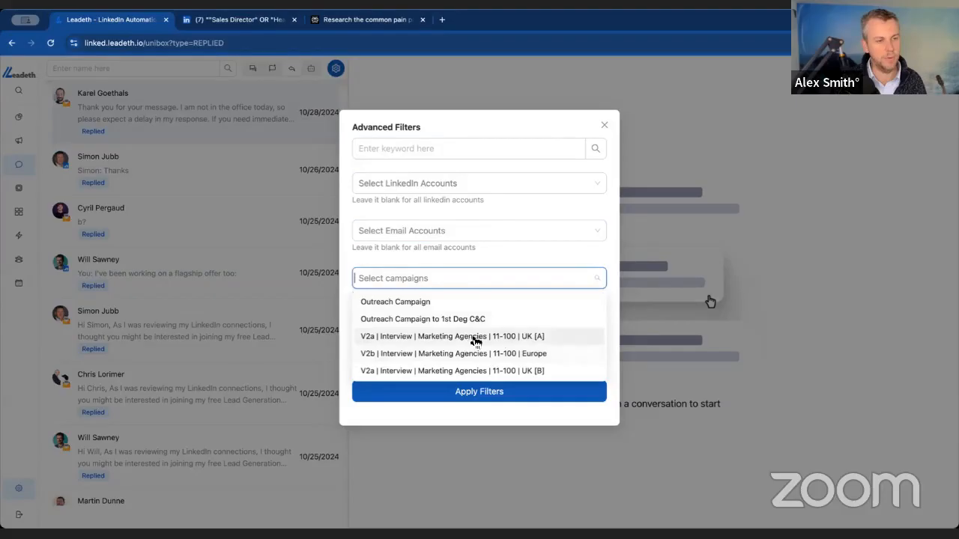
left_click(533, 304)
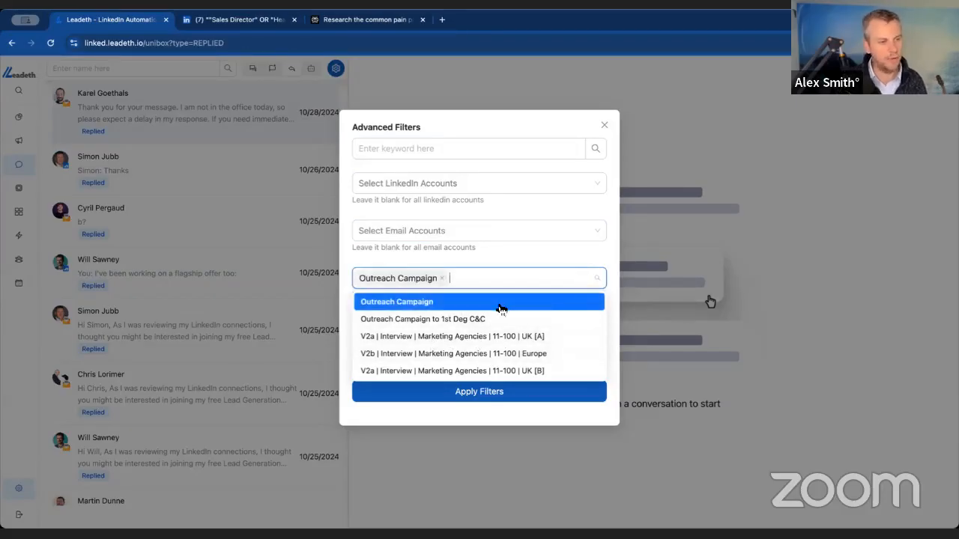
left_click(516, 251)
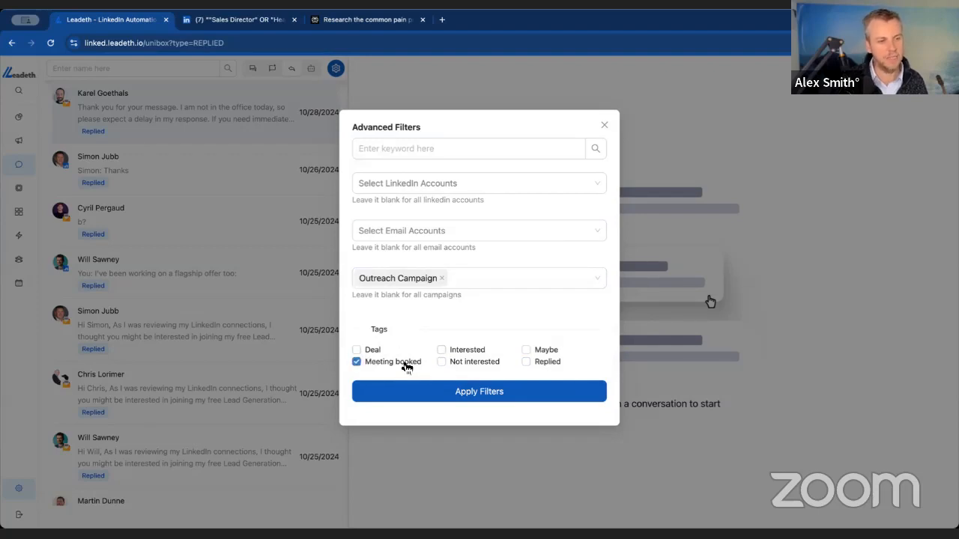
left_click(525, 362)
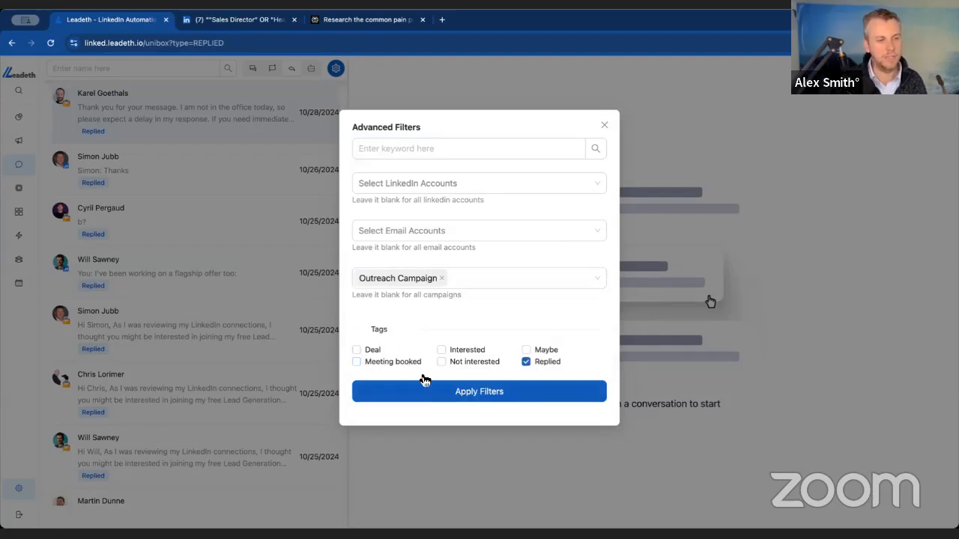
left_click(462, 397)
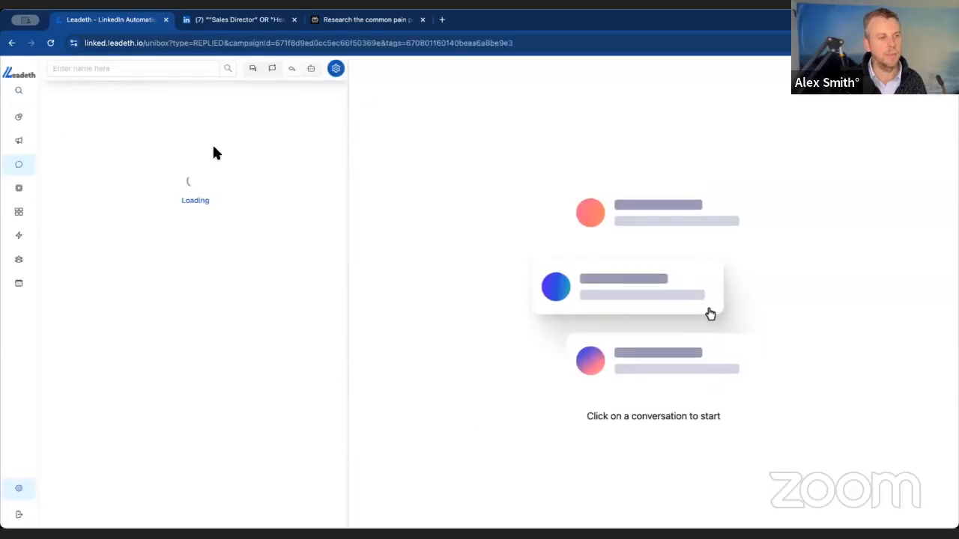
left_click(337, 70)
left_click(268, 100)
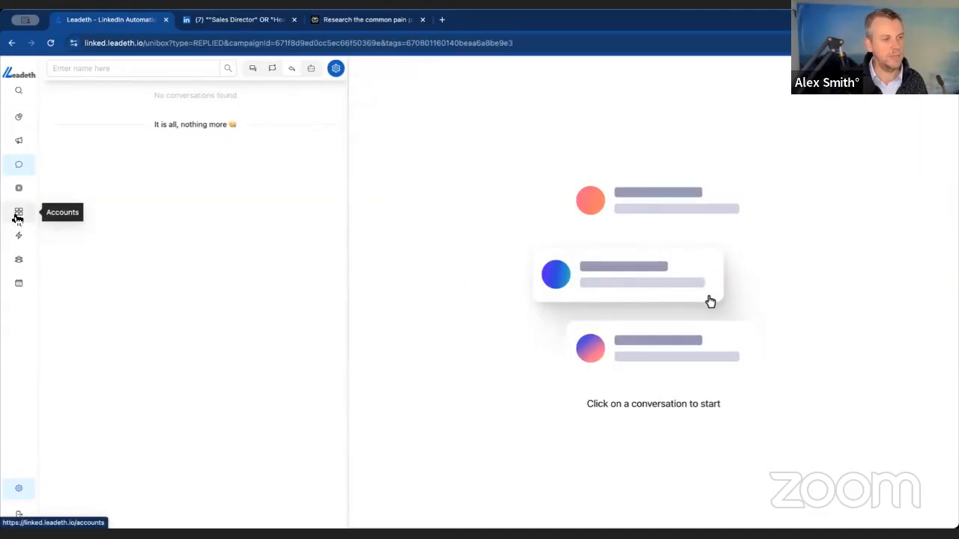
- Open the Ghl contact sync on reply automation to review its trigger and integration
left_click(20, 238)
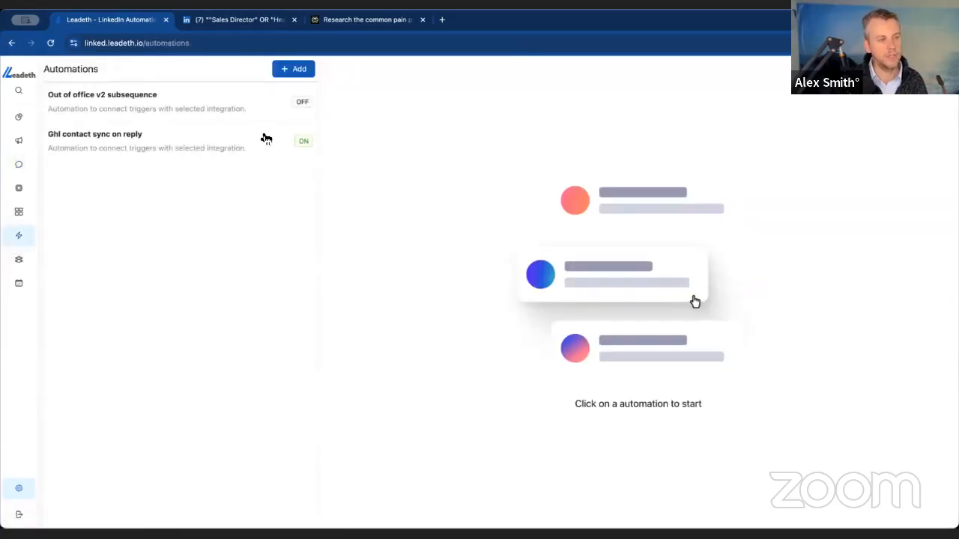
left_click(113, 142)
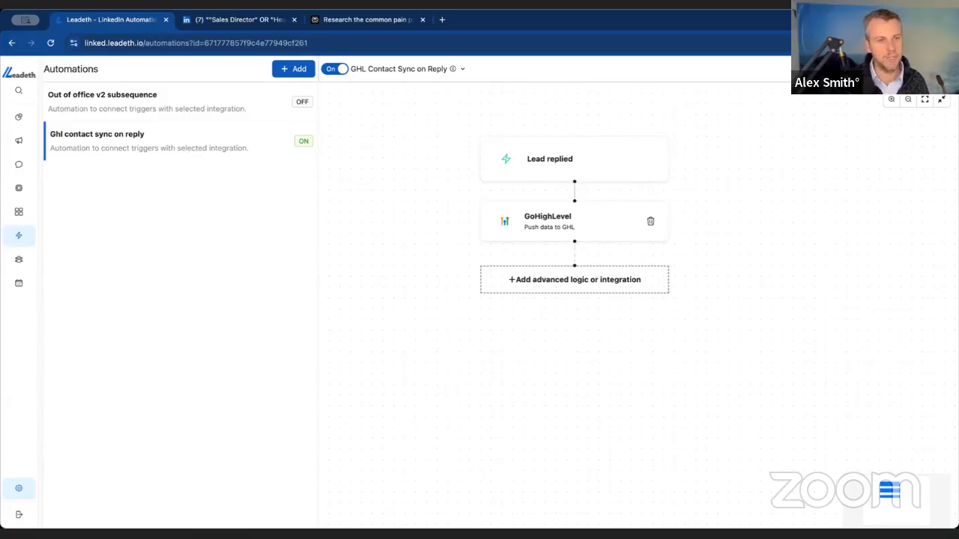
- Try out a new automation with the Email clicked trigger, and delete that automation
left_click(294, 69)
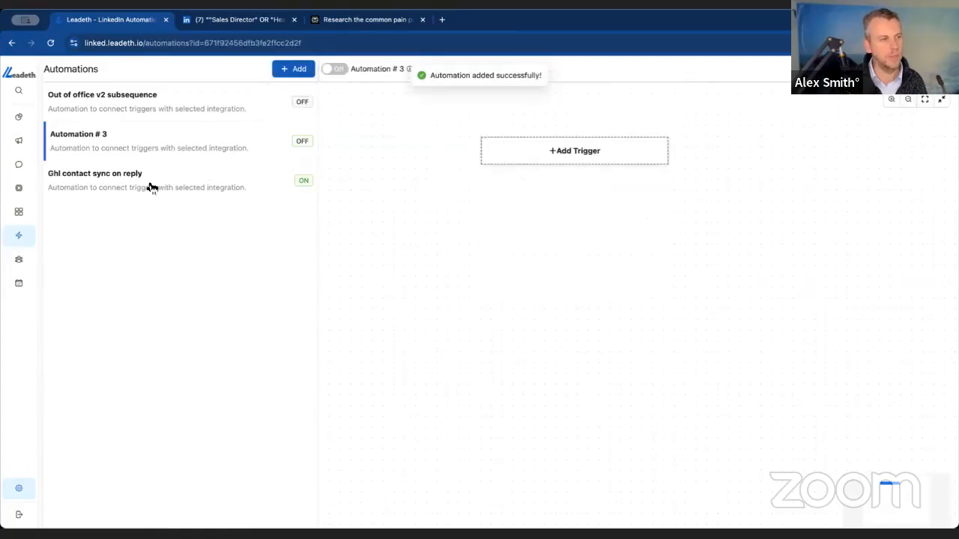
left_click(582, 150)
scroll(562, 259, "down", 3)
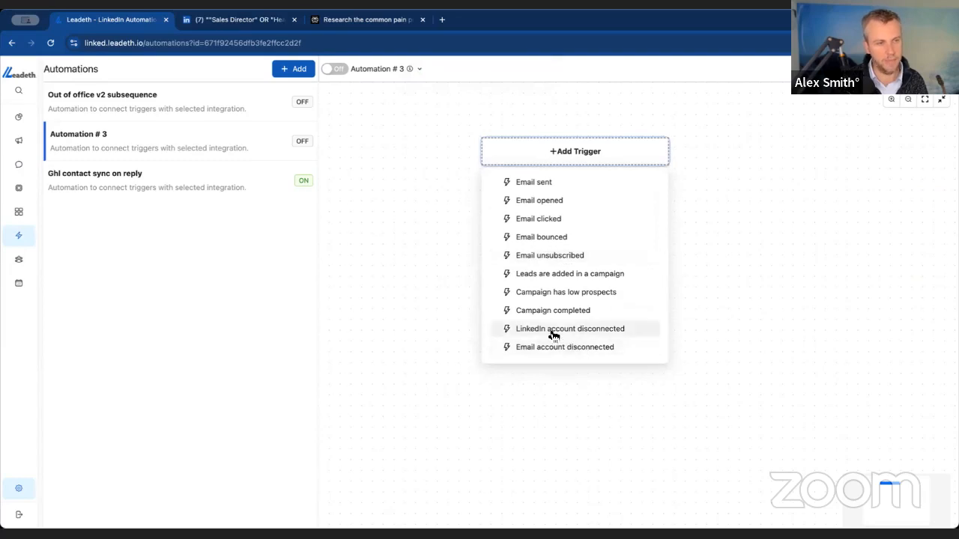
scroll(604, 293, "up", 3)
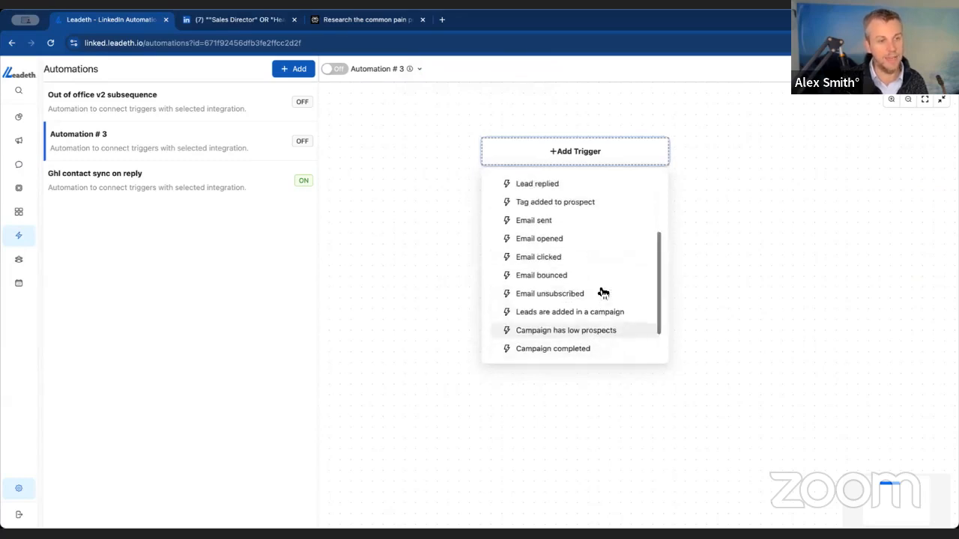
scroll(627, 301, "down", 3)
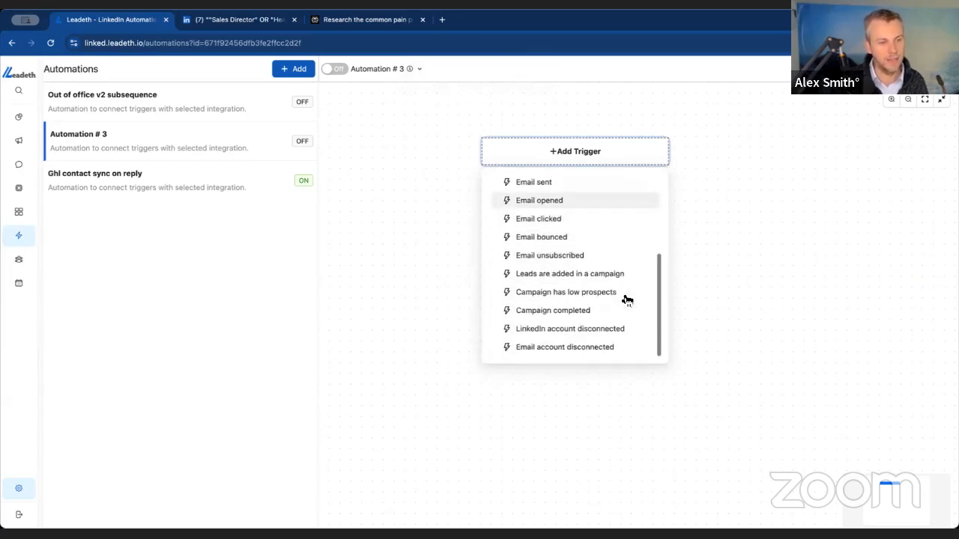
left_click(538, 219)
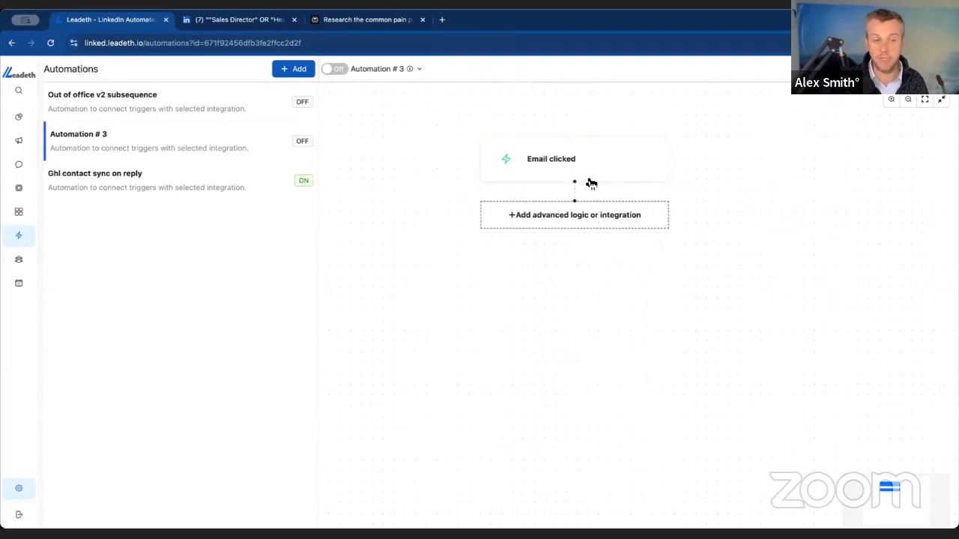
left_click(569, 223)
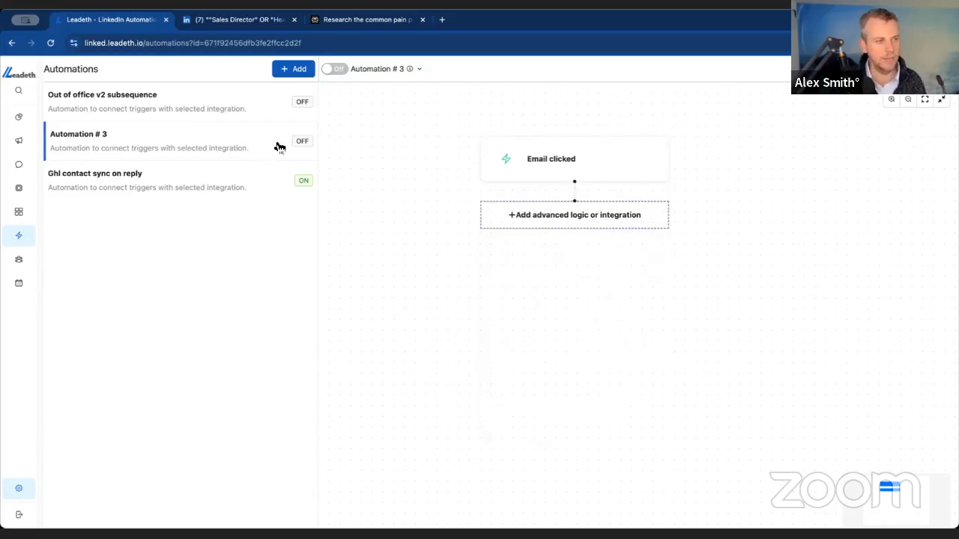
left_click(408, 69)
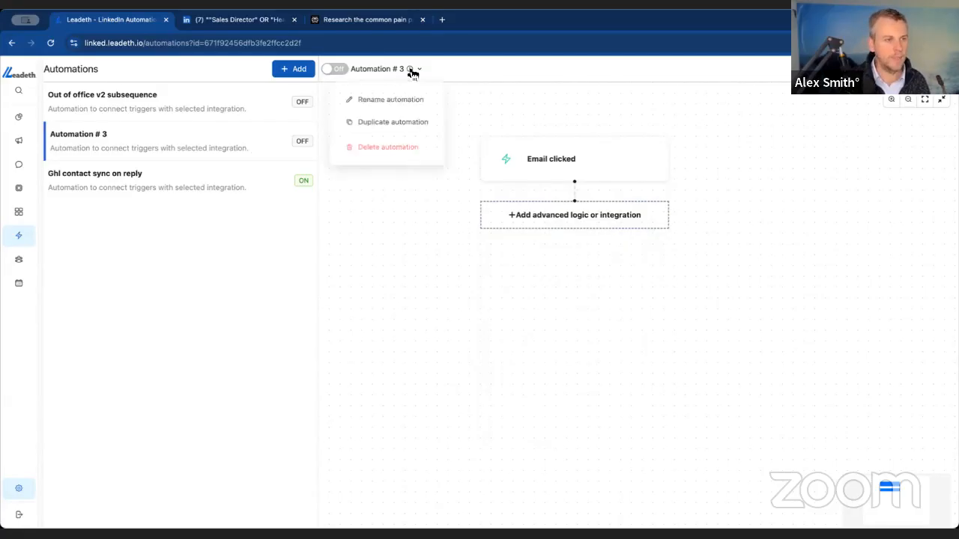
left_click(390, 153)
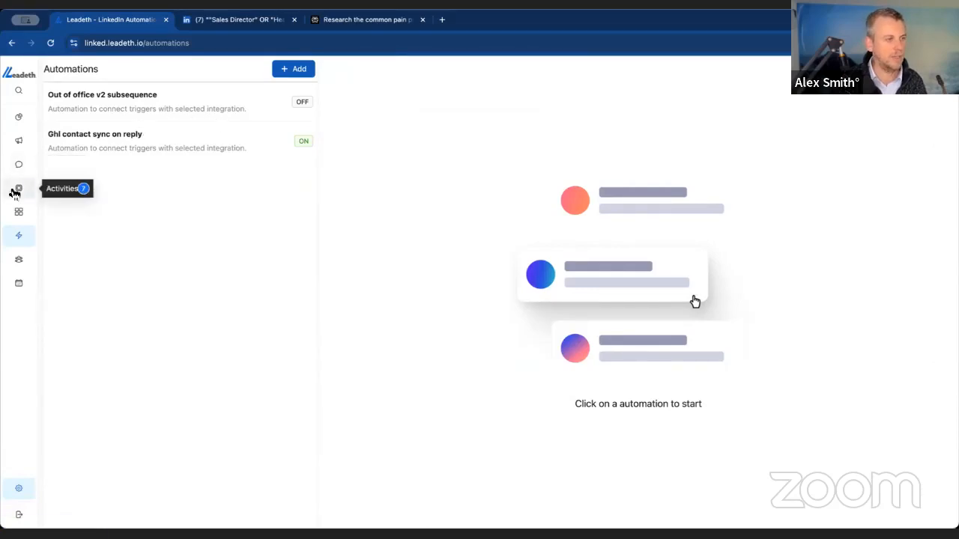
- Check the Activities page and read through the Content Scheduler's list of features, including AI content strategy and post scheduling
left_click(70, 192)
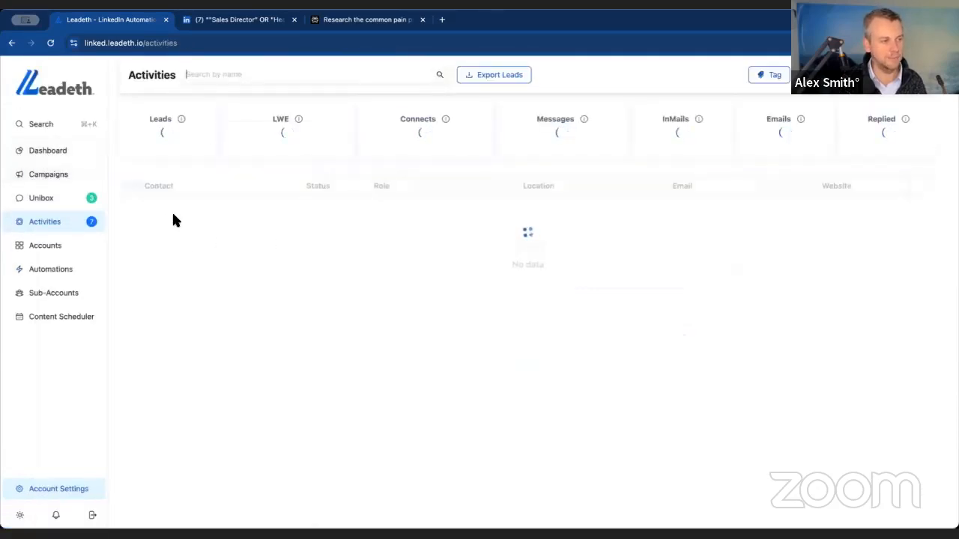
left_click(67, 321)
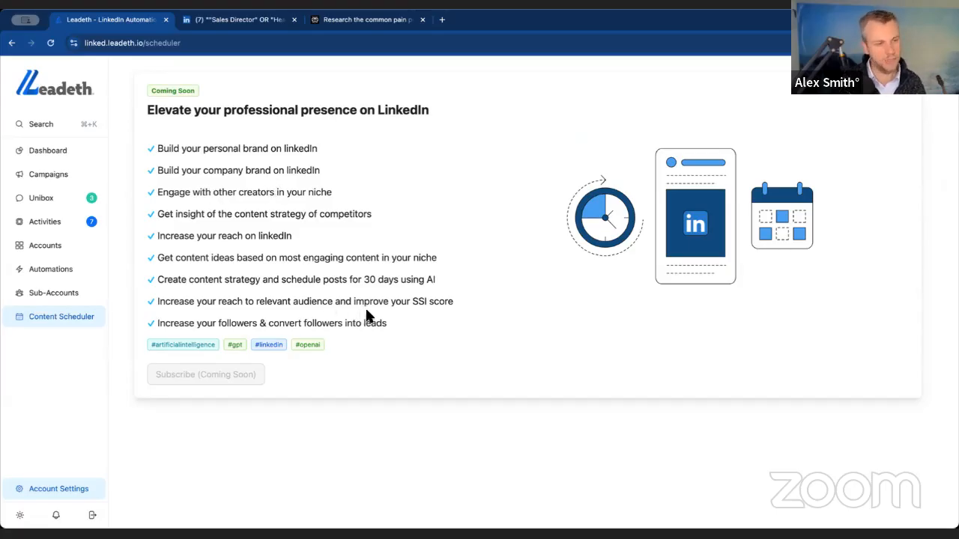
left_click_drag(182, 280, 387, 279)
left_click(274, 281)
left_click(397, 277)
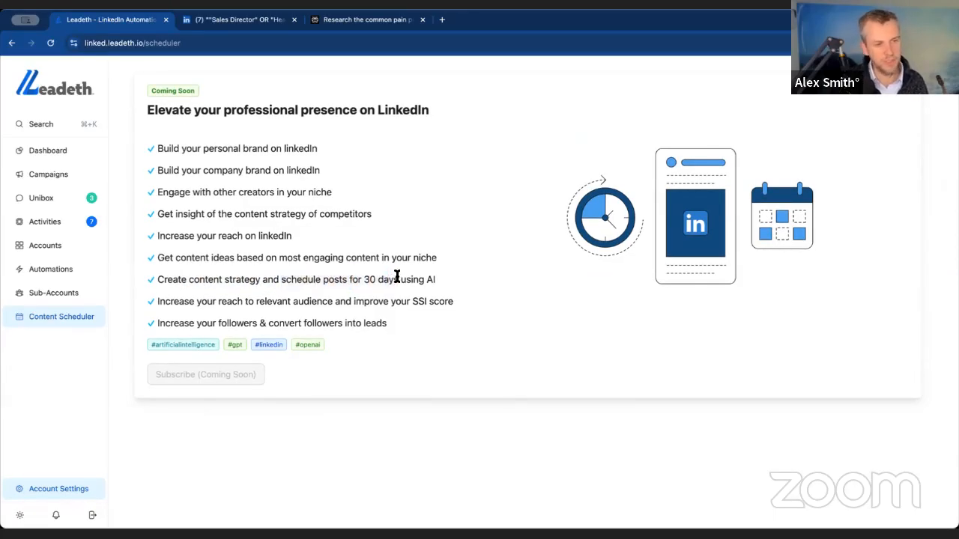
left_click_drag(460, 278, 205, 278)
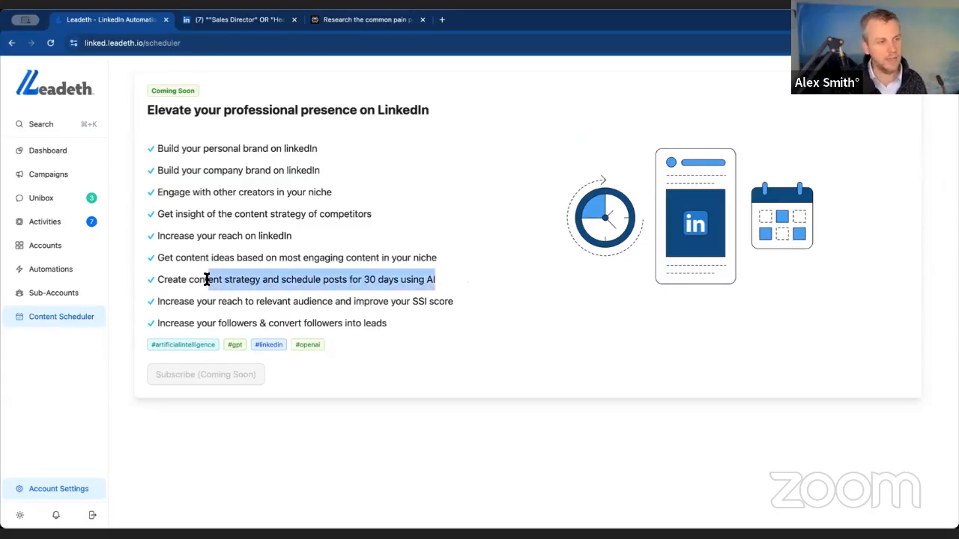
left_click(210, 280)
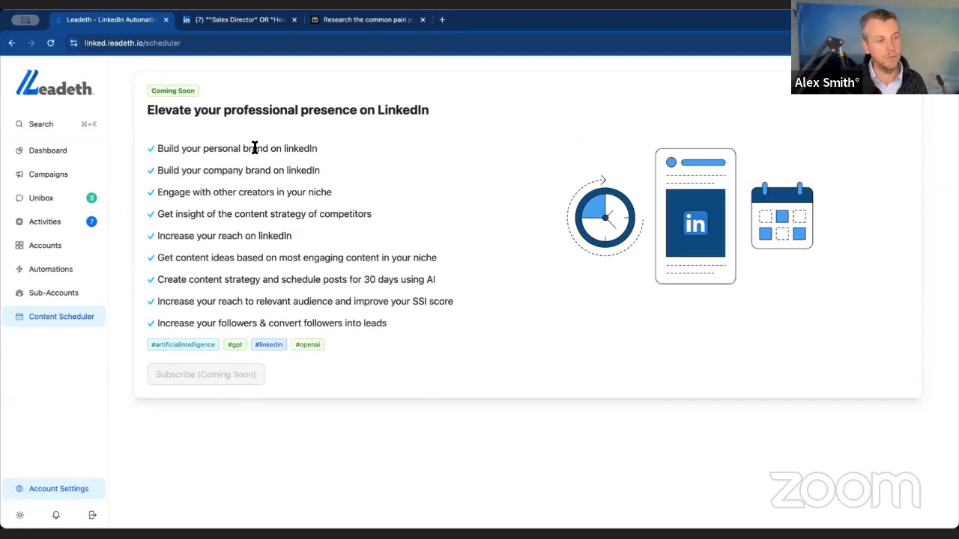
left_click_drag(244, 111, 364, 321)
left_click(364, 321)
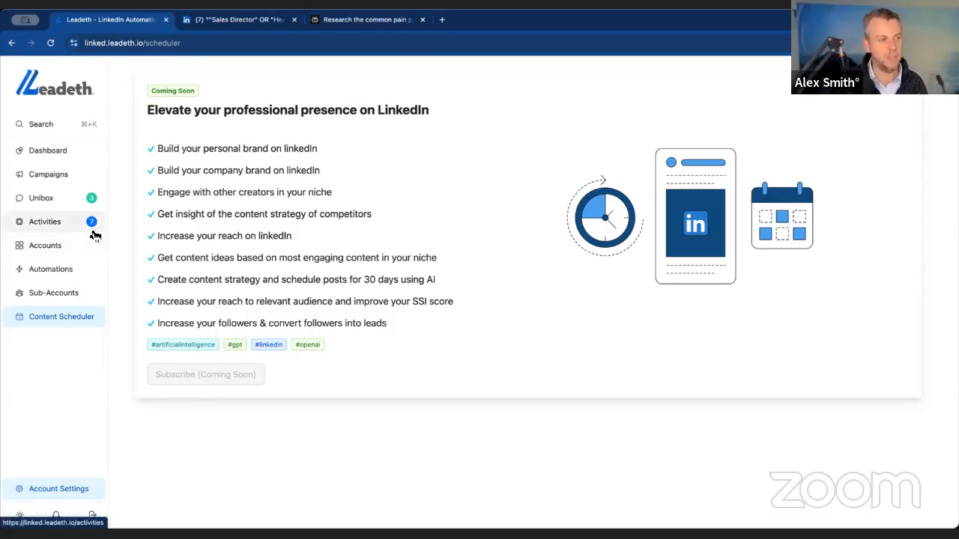
- Visit leadeth.io in a new browser tab, follow its free 10-day trial link, and close the website's tab
left_click(441, 20)
type("leadeth.io")
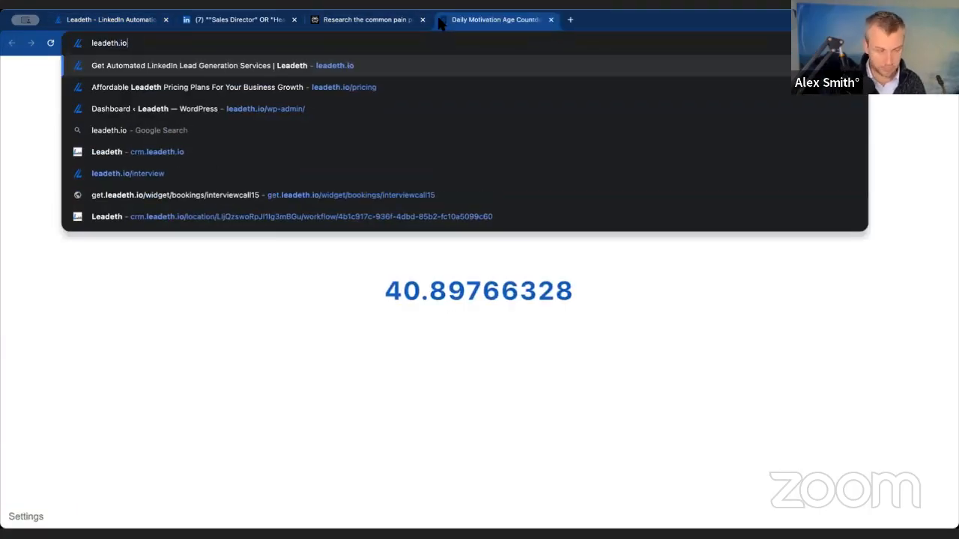
type("/")
key("Return")
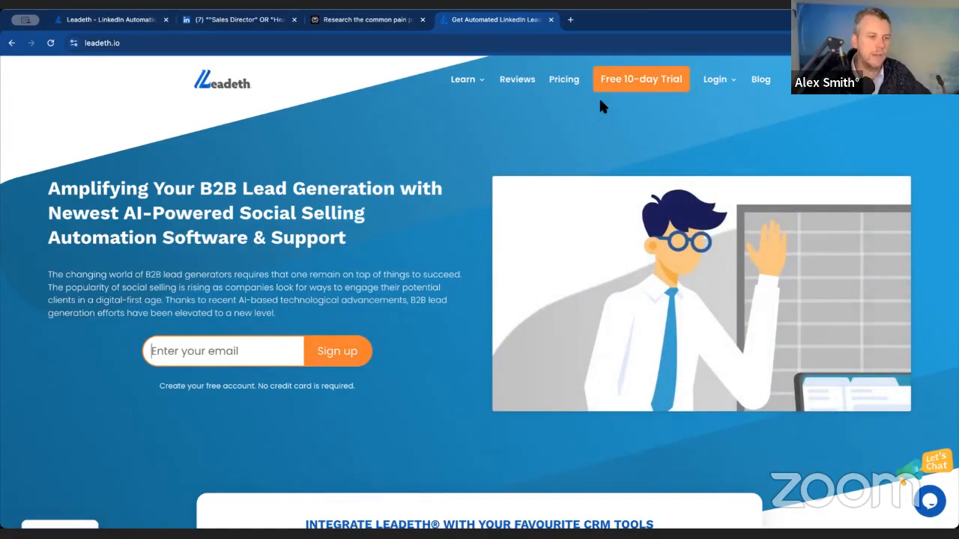
left_click(641, 79)
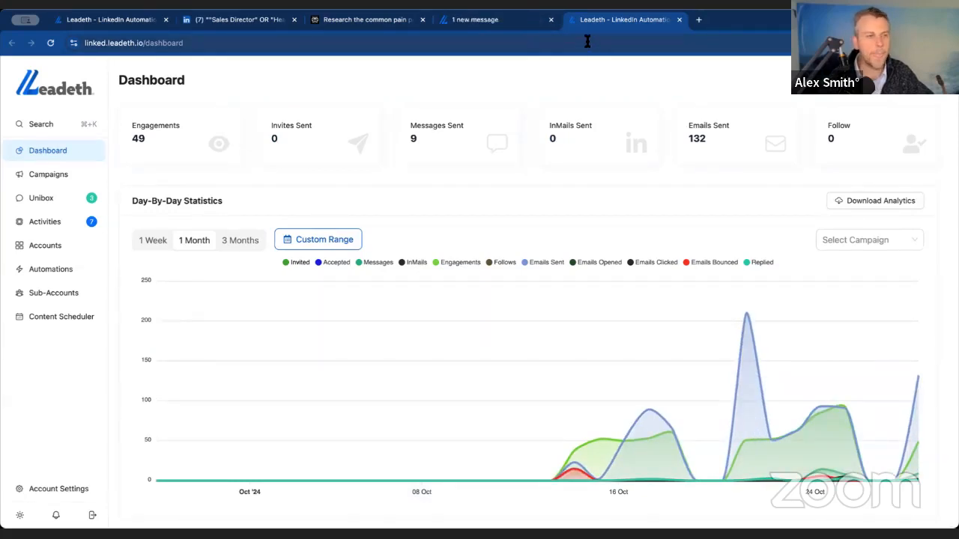
left_click(522, 23)
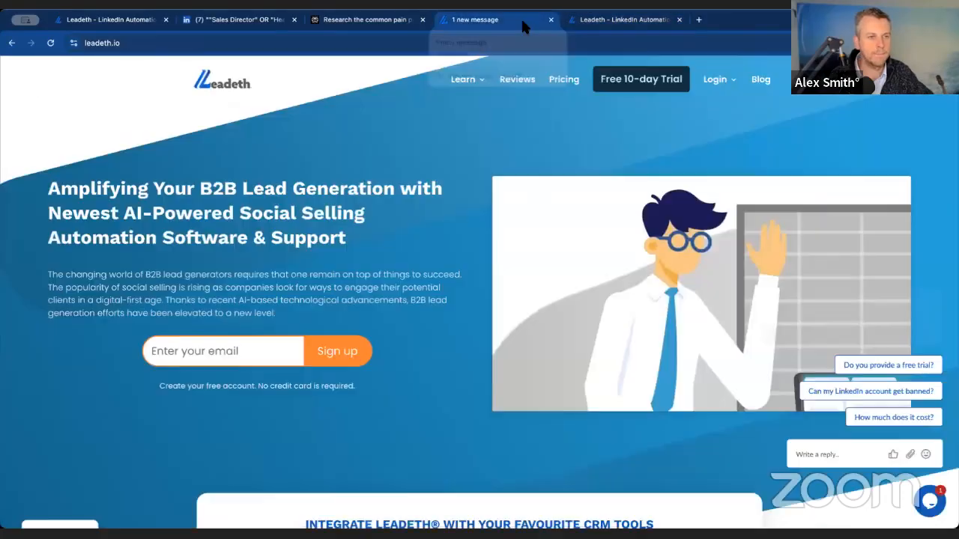
left_click(551, 19)
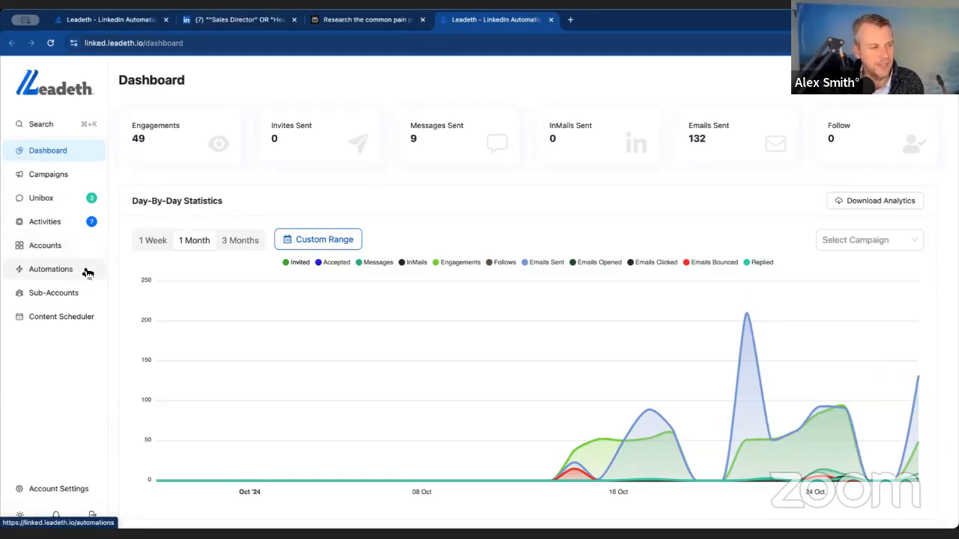
- Open the available integrations in the account settings
left_click(80, 489)
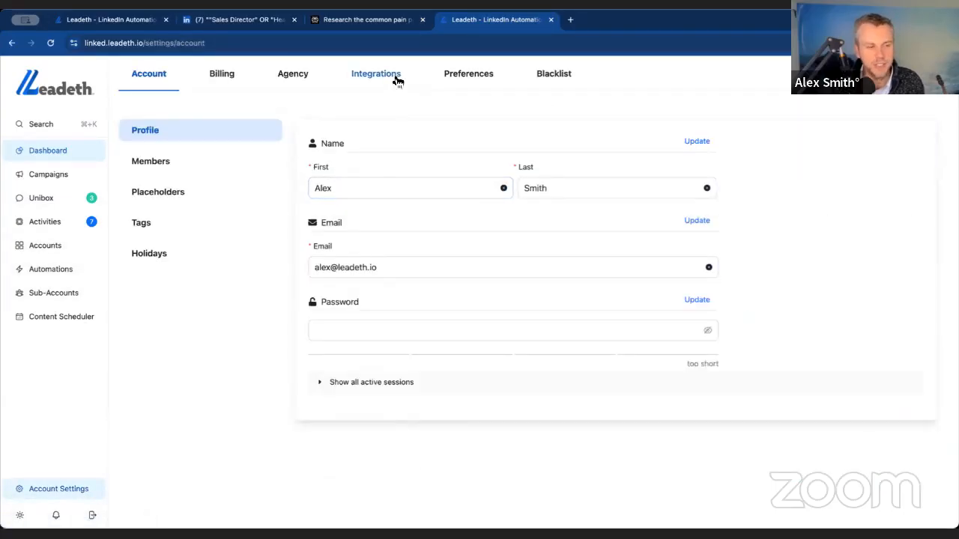
left_click(395, 80)
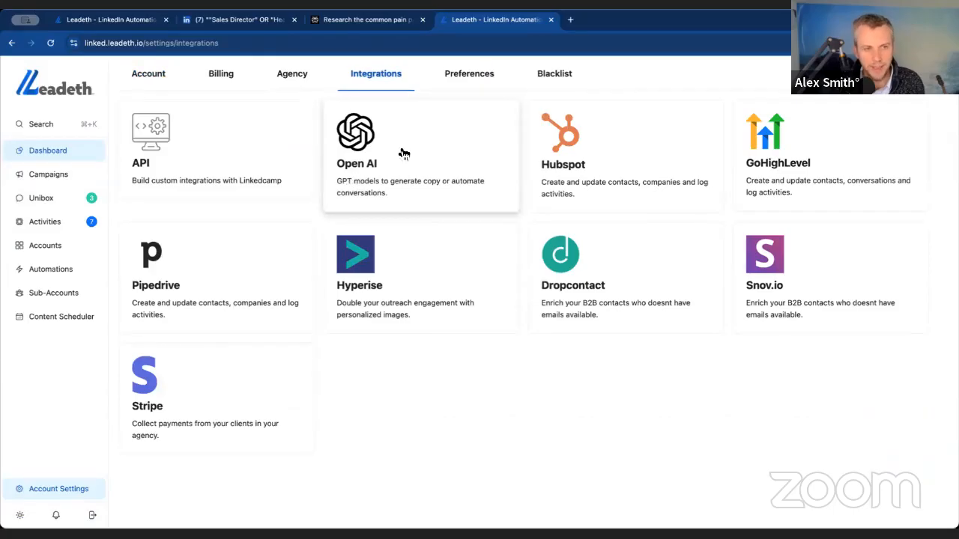
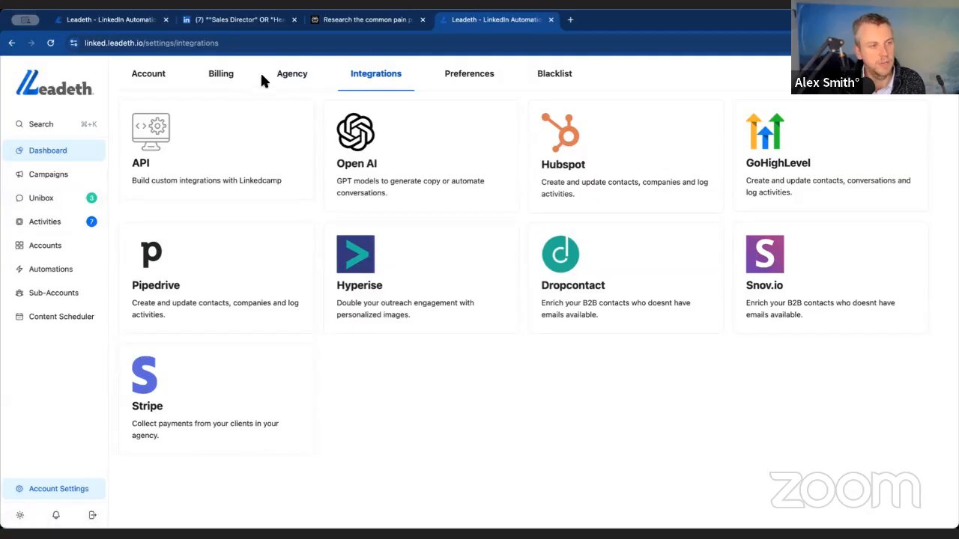
- Review the connected accounts and open the settings of a leadethprofit.co.uk email account to check its daily sending limit
left_click(66, 247)
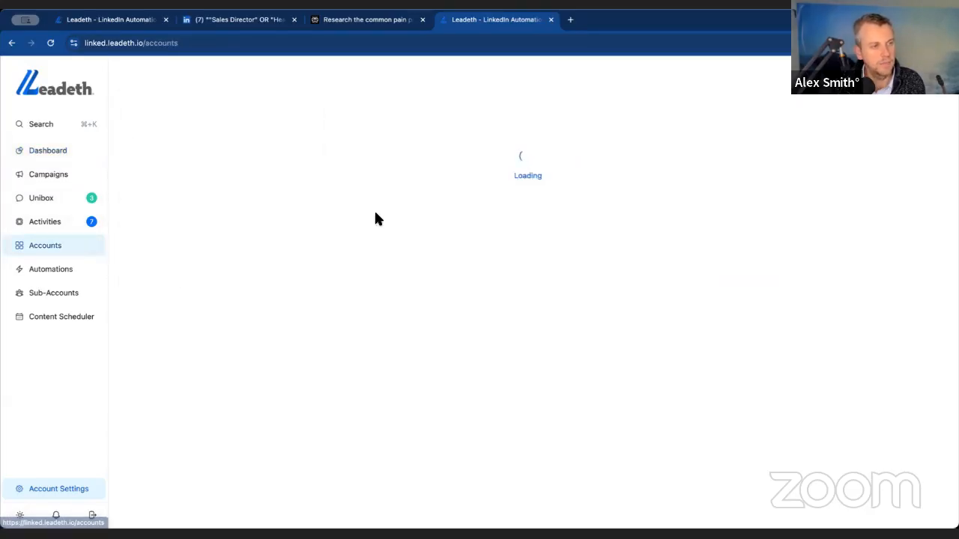
scroll(524, 273, "down", 10)
scroll(514, 273, "down", 5)
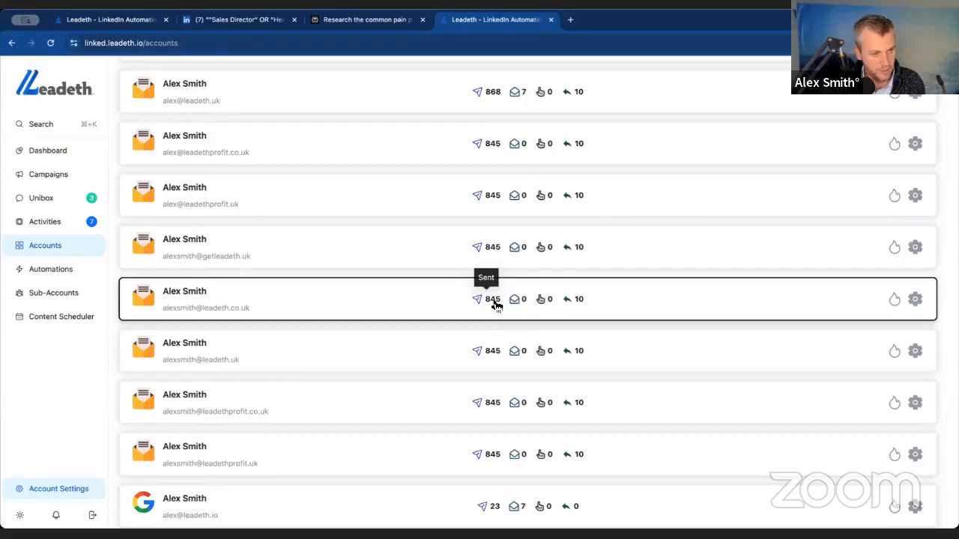
scroll(502, 361, "down", 1)
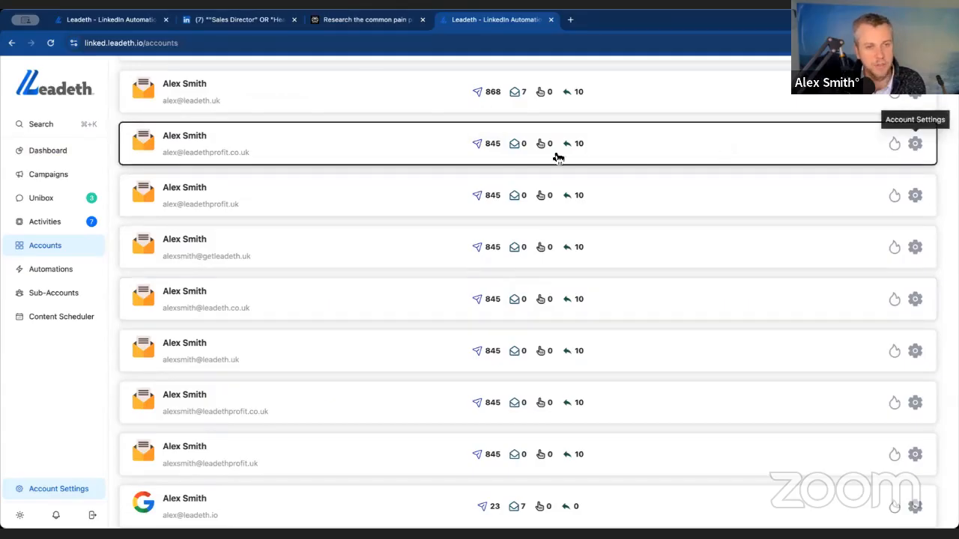
left_click(469, 146)
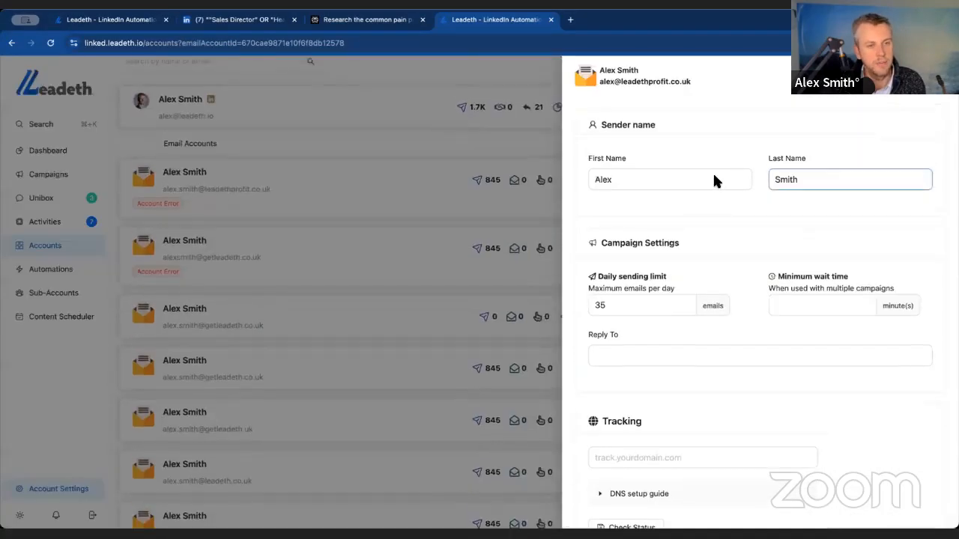
scroll(723, 253, "down", 1)
left_click(614, 244)
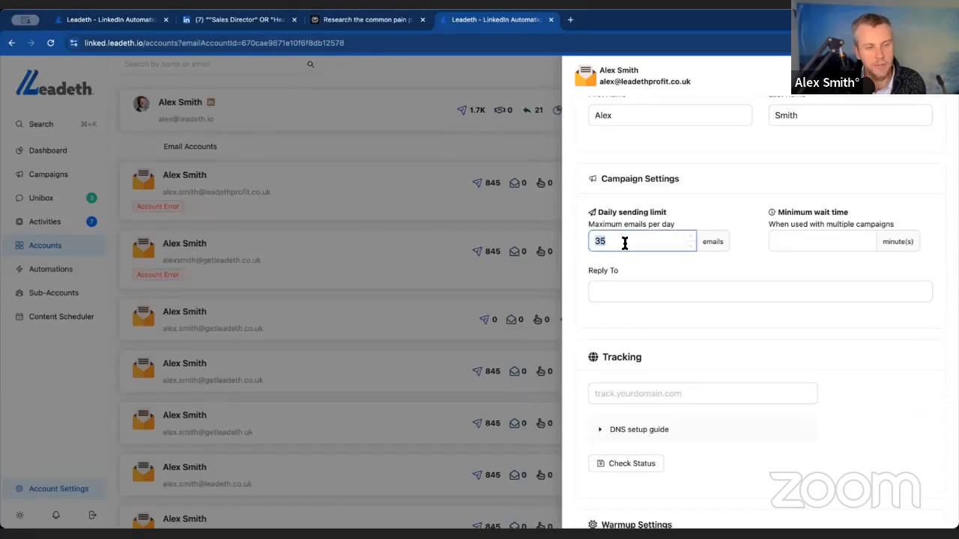
scroll(710, 260, "down", 3)
scroll(704, 253, "up", 1)
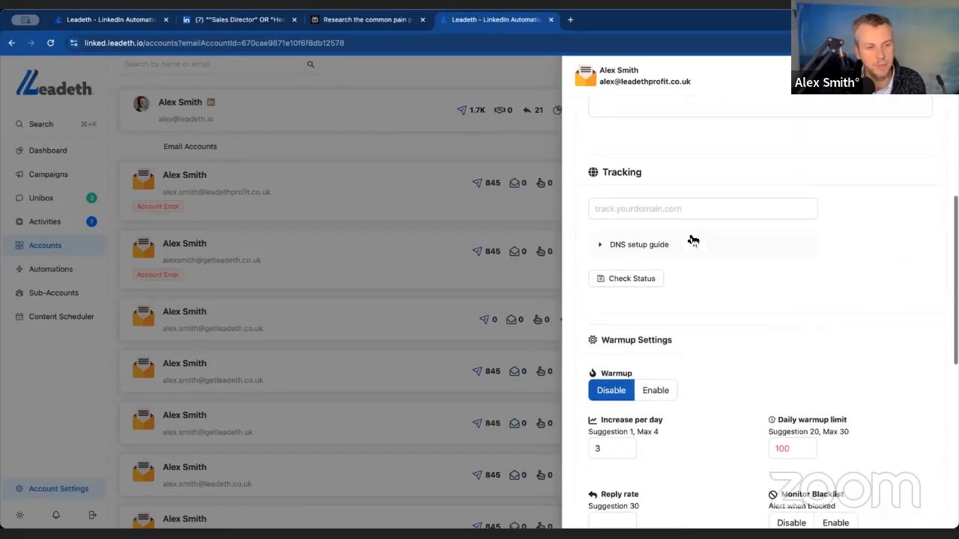
- Set the email account's tracking domain to track.leadeth.io and check its status
left_click(664, 211)
type("track.")
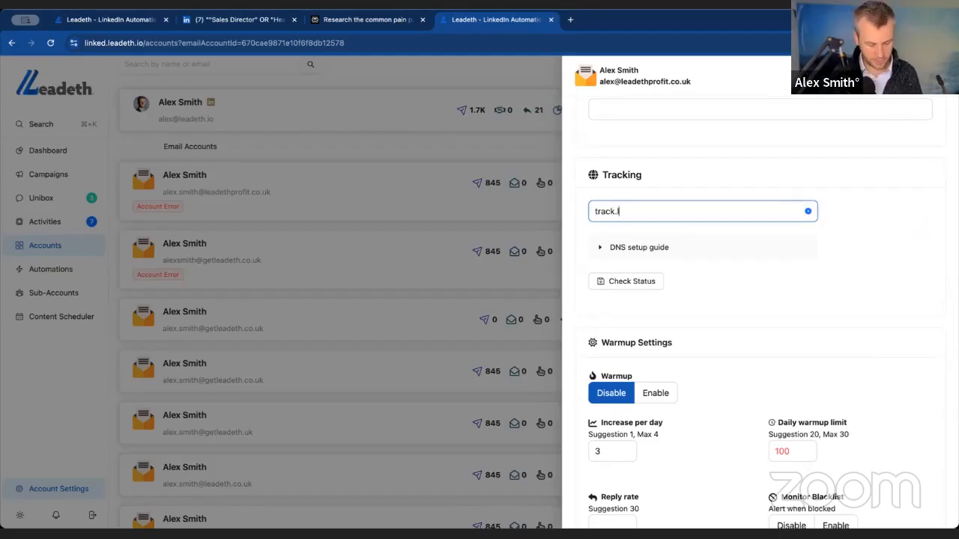
type("leadeth.io")
left_click(638, 281)
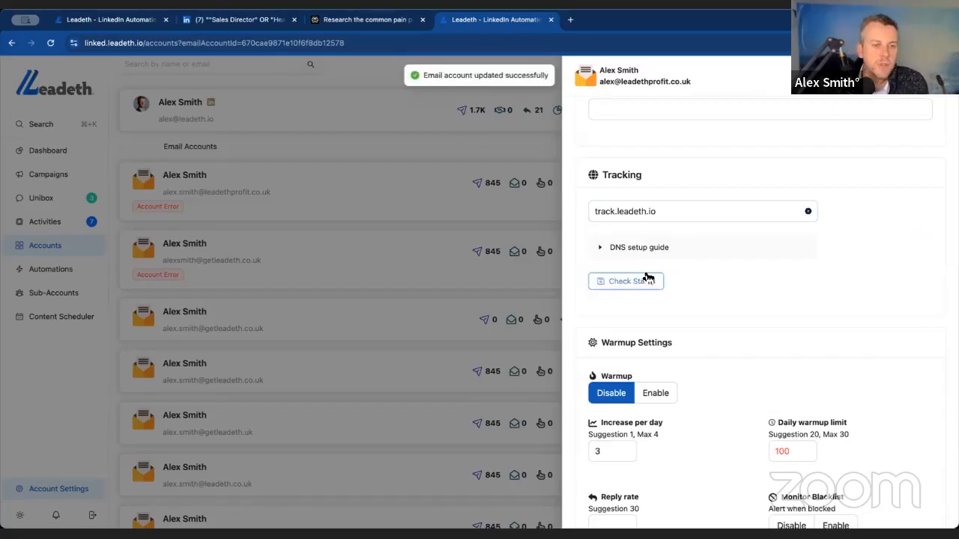
- Look over the warmup and signature settings, then save the email account and close its settings
scroll(734, 275, "down", 1)
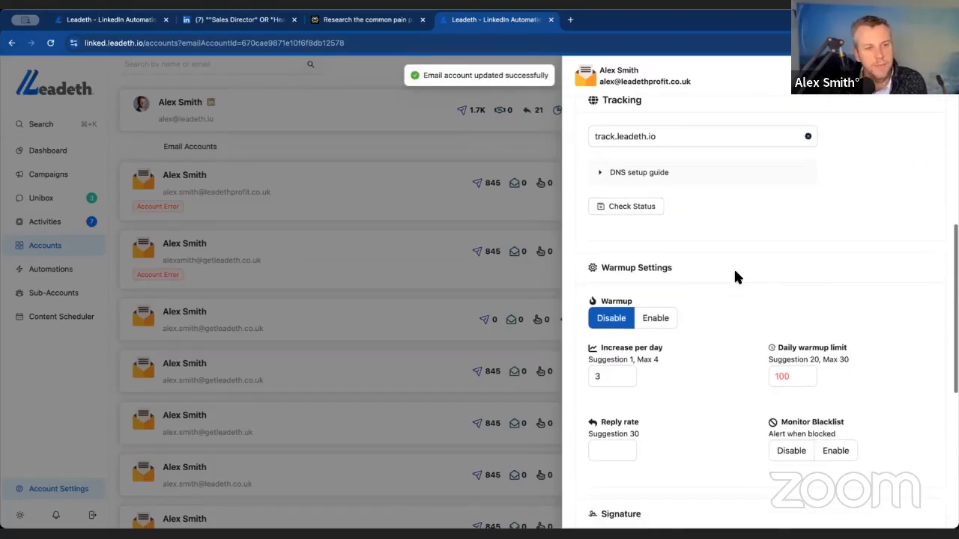
scroll(630, 304, "down", 1)
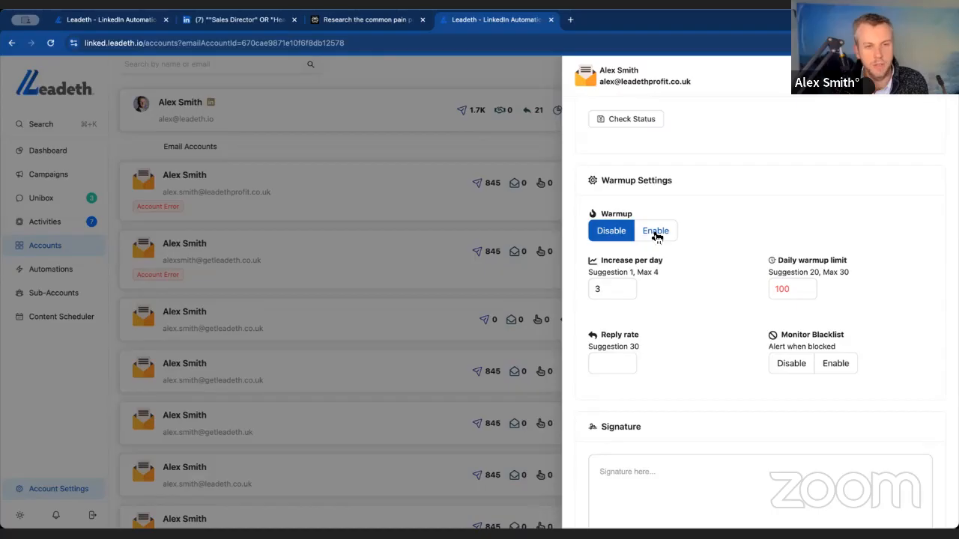
scroll(661, 247, "down", 4)
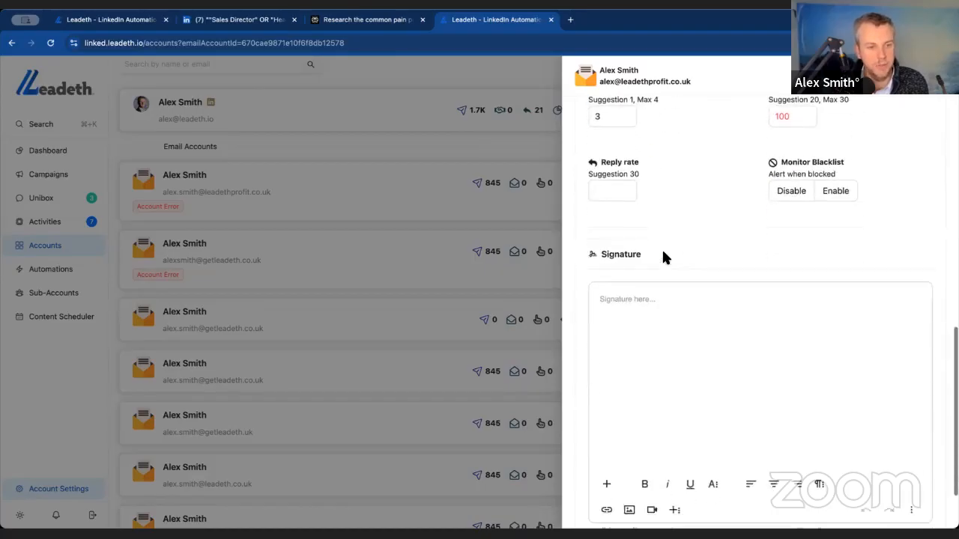
left_click(665, 247)
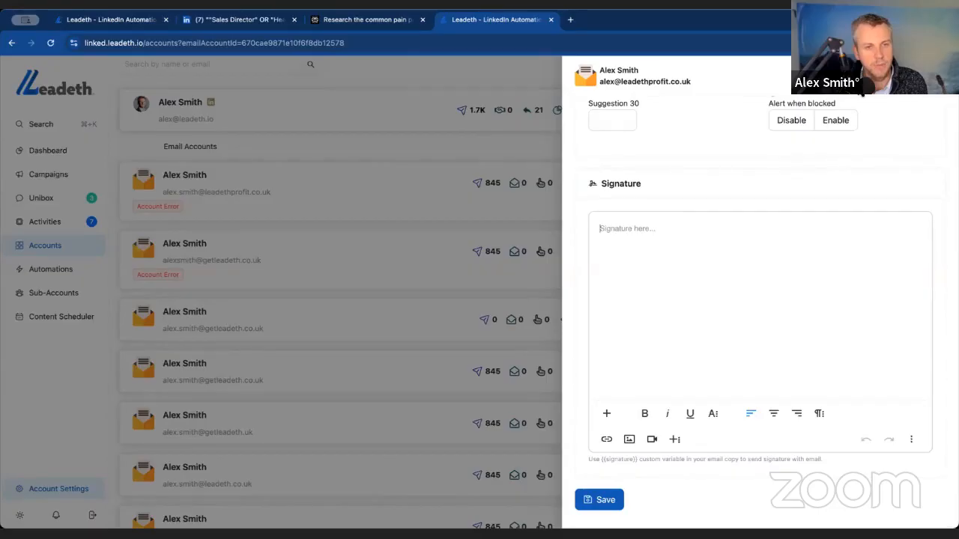
left_click(591, 500)
left_click(277, 304)
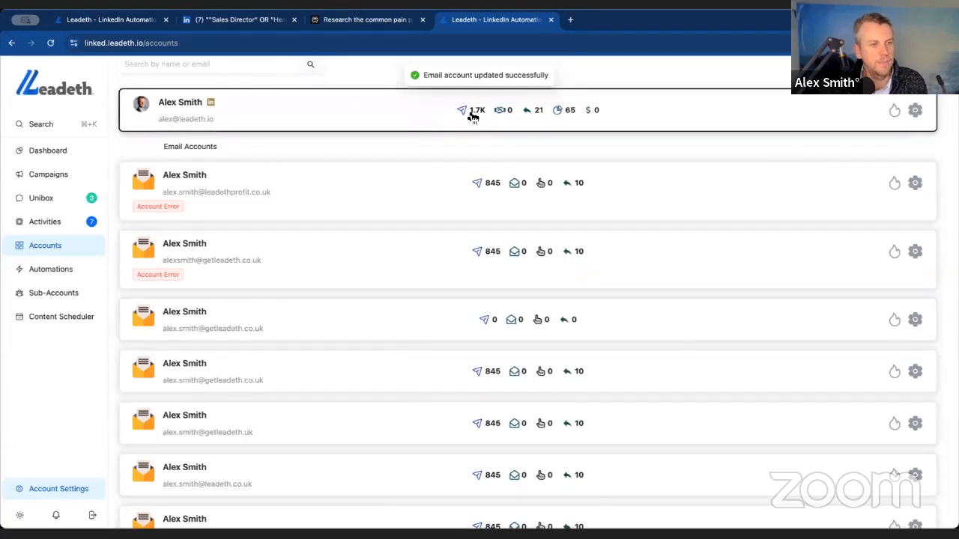
- Look over the accounts list and the Unibox conversations, and return to the dashboard statistics
scroll(474, 118, "down", 1)
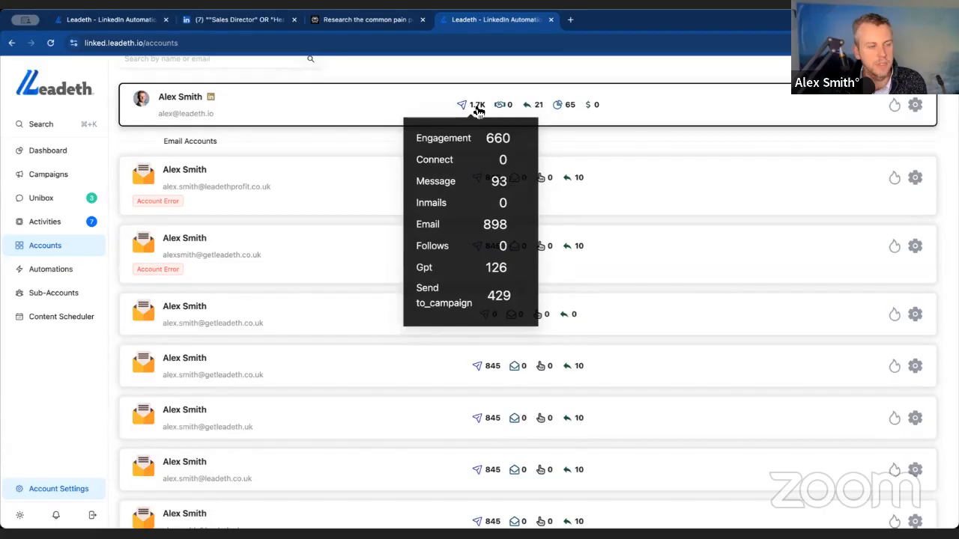
left_click(90, 200)
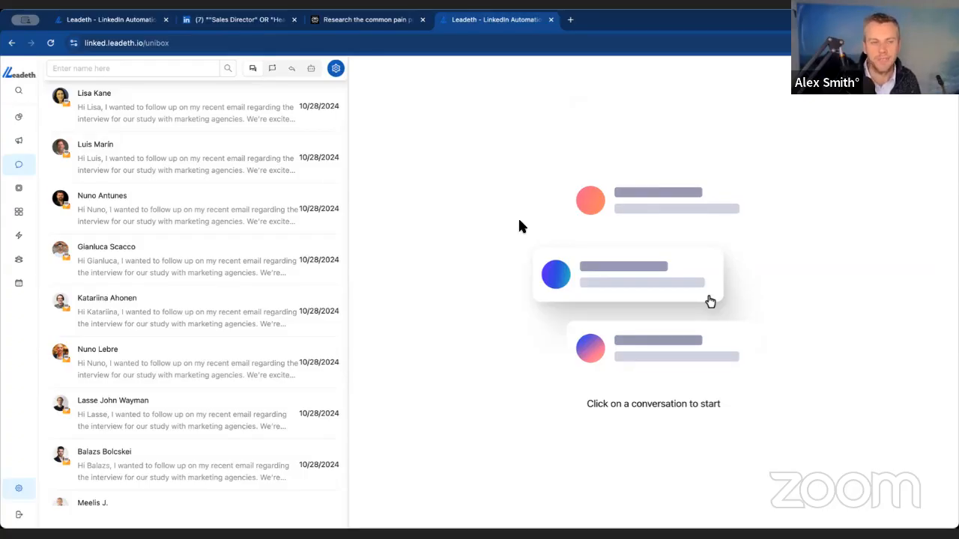
left_click(23, 120)
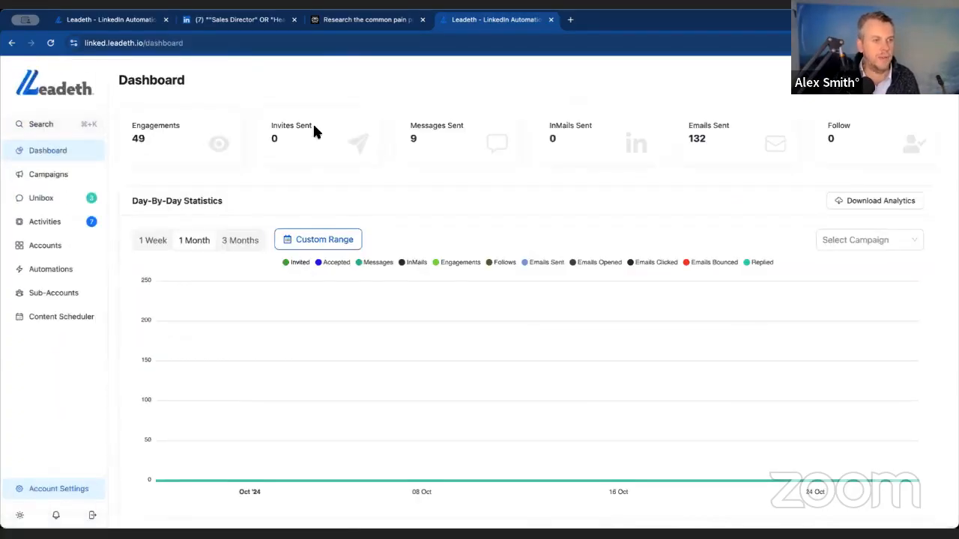
- Open the Outreach campaign from the campaigns list and view its leads
left_click(57, 178)
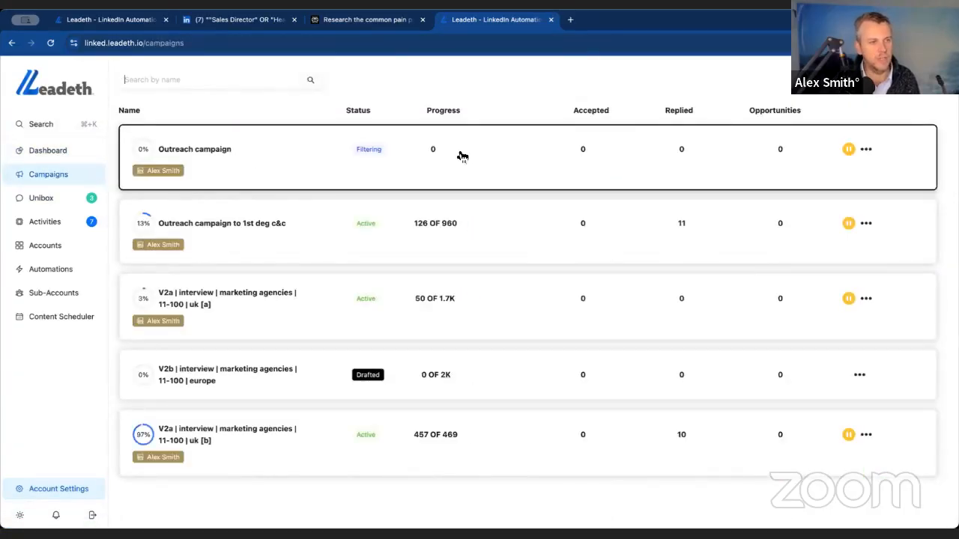
left_click(374, 156)
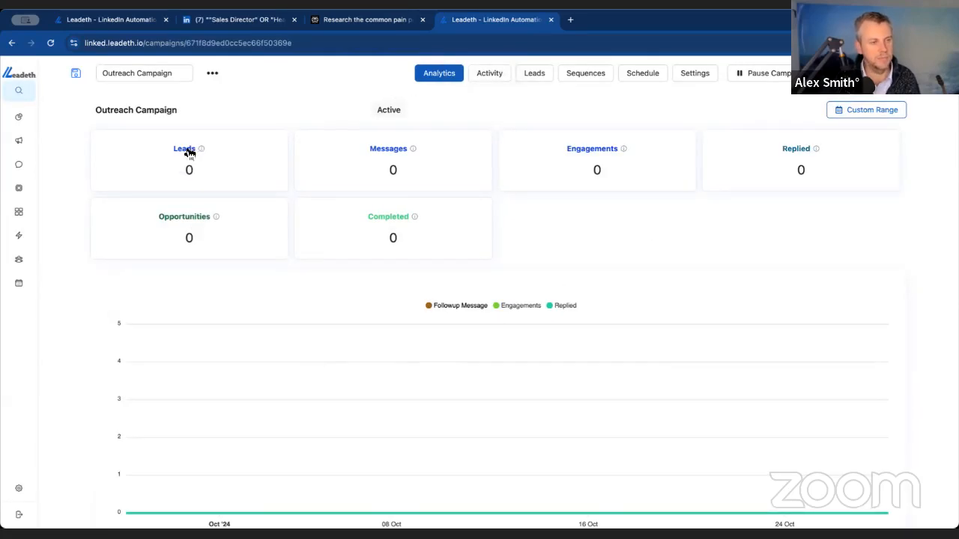
left_click(524, 78)
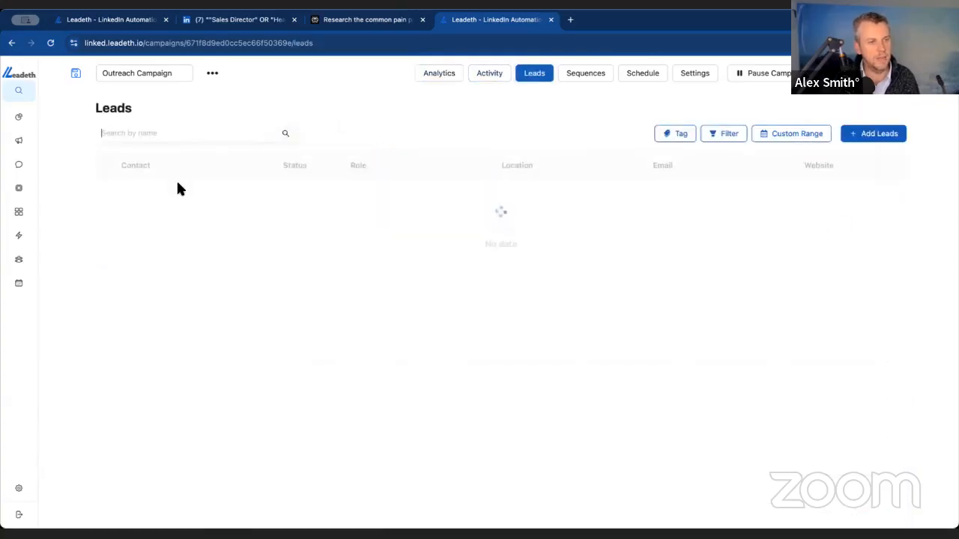